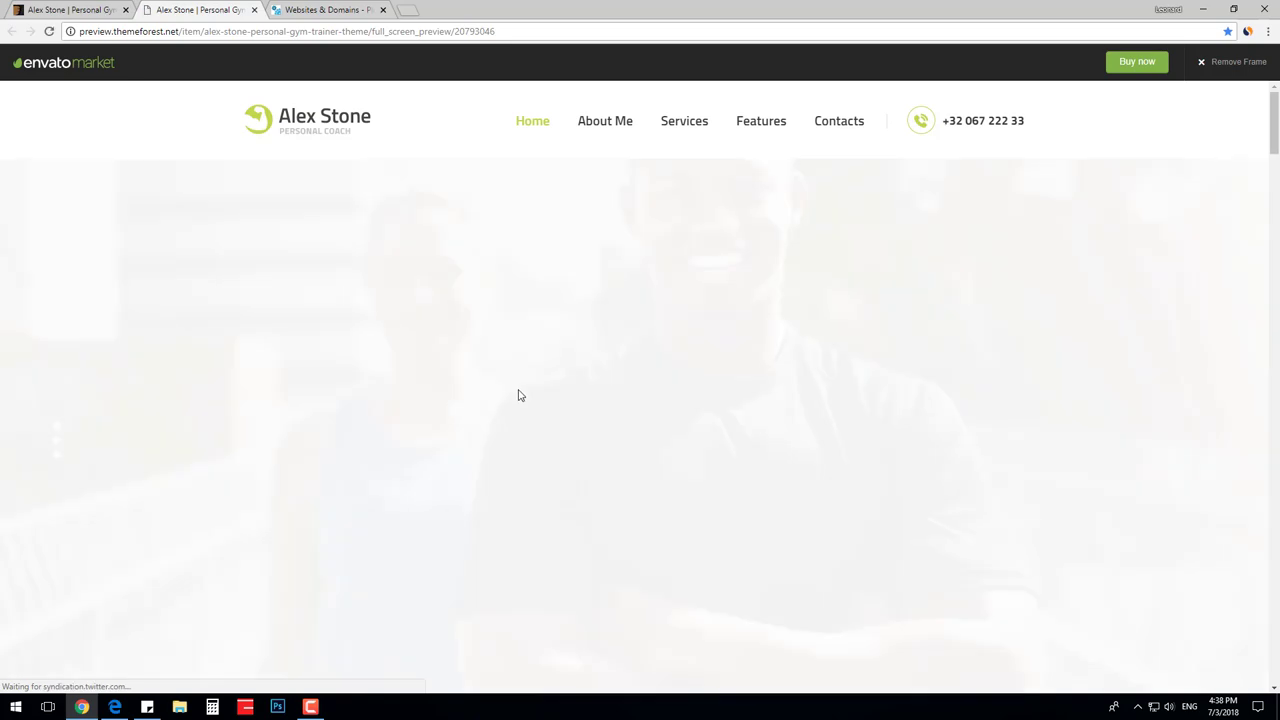
scroll(896, 431, down, 3)
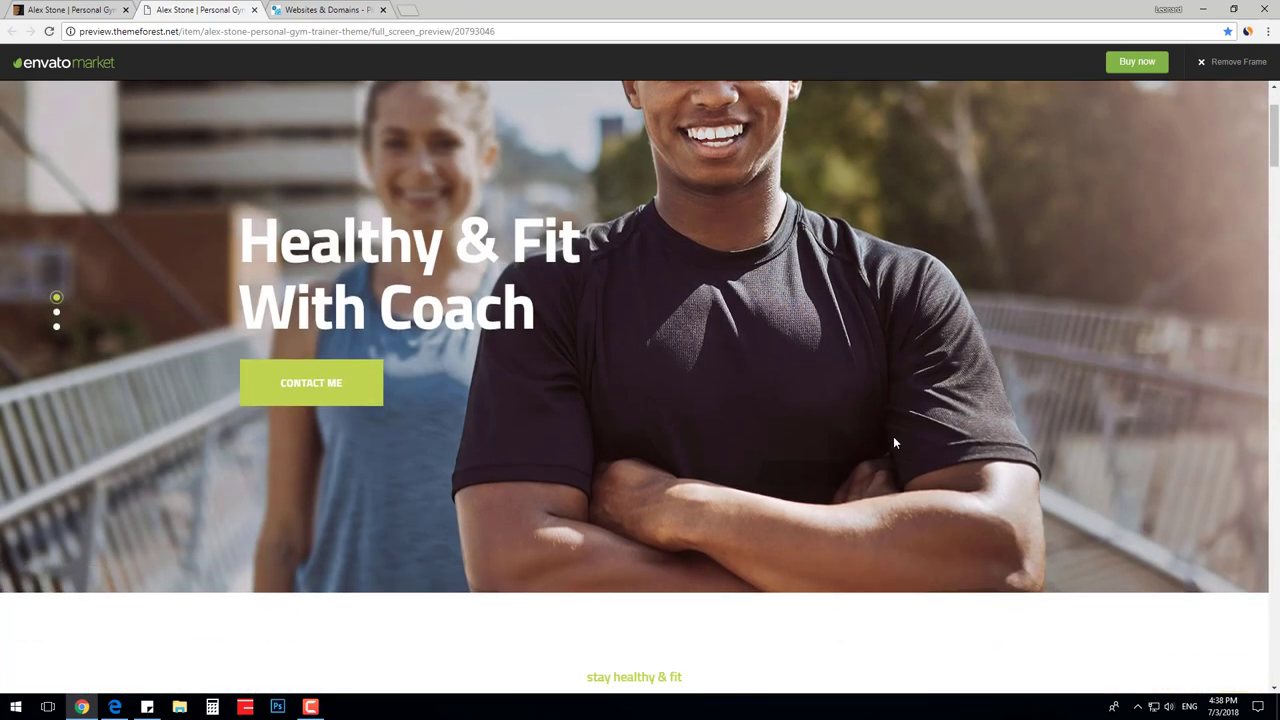
scroll(894, 436, down, 3)
scroll(894, 436, down, 2)
scroll(893, 443, down, 2)
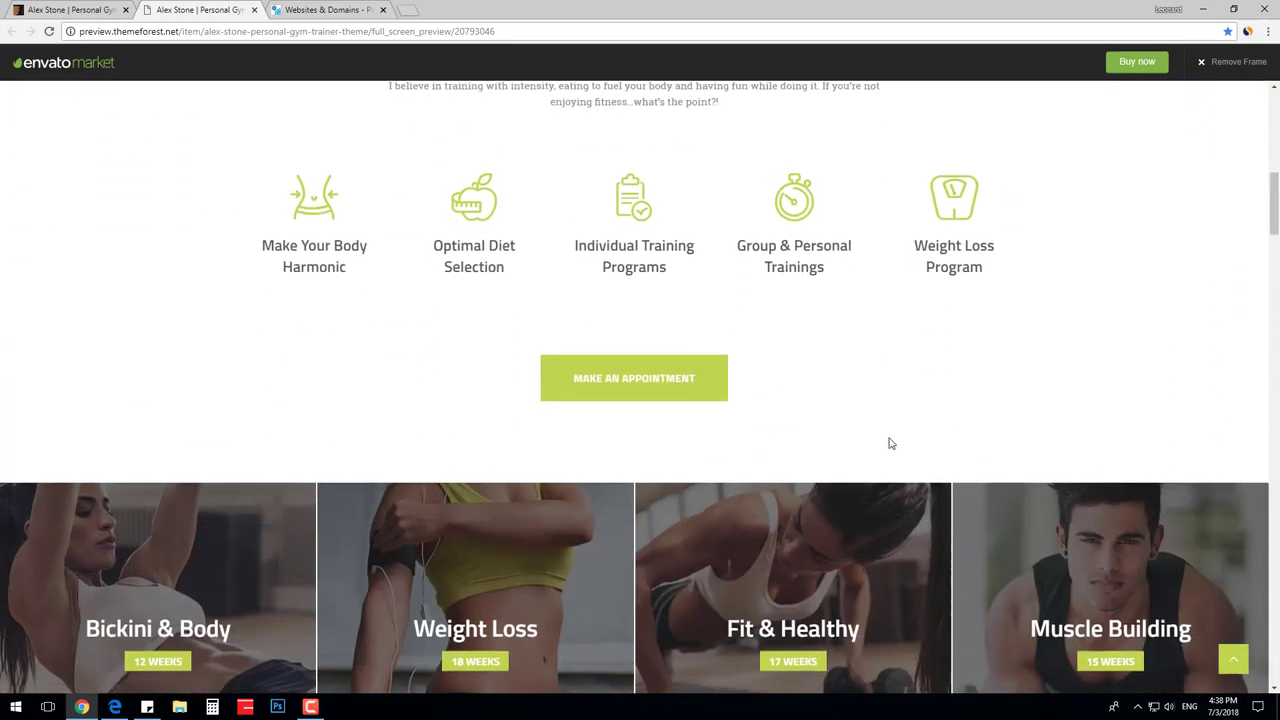
scroll(893, 443, down, 3)
scroll(888, 440, down, 3)
scroll(888, 446, down, 3)
scroll(886, 446, down, 2)
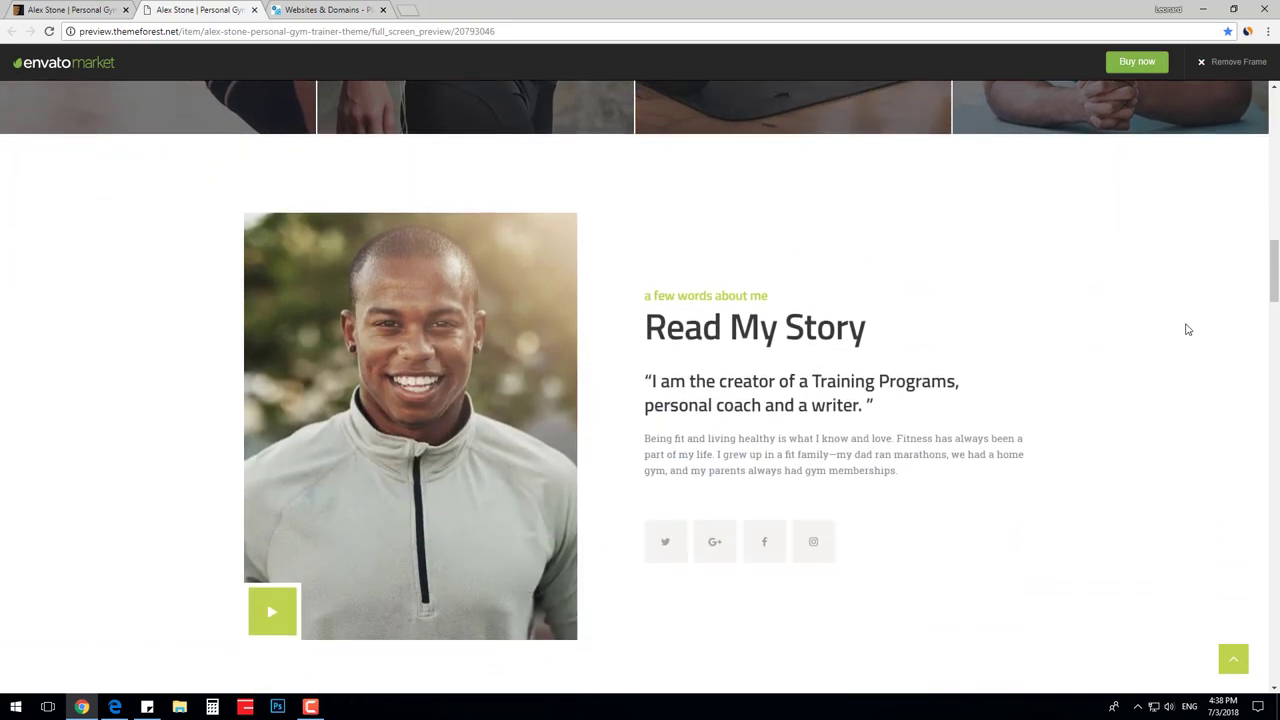
mouse_move(1270, 290)
mouse_down()
mouse_move(1270, 670)
mouse_move(1270, 95)
mouse_up()
mouse_move(532, 121)
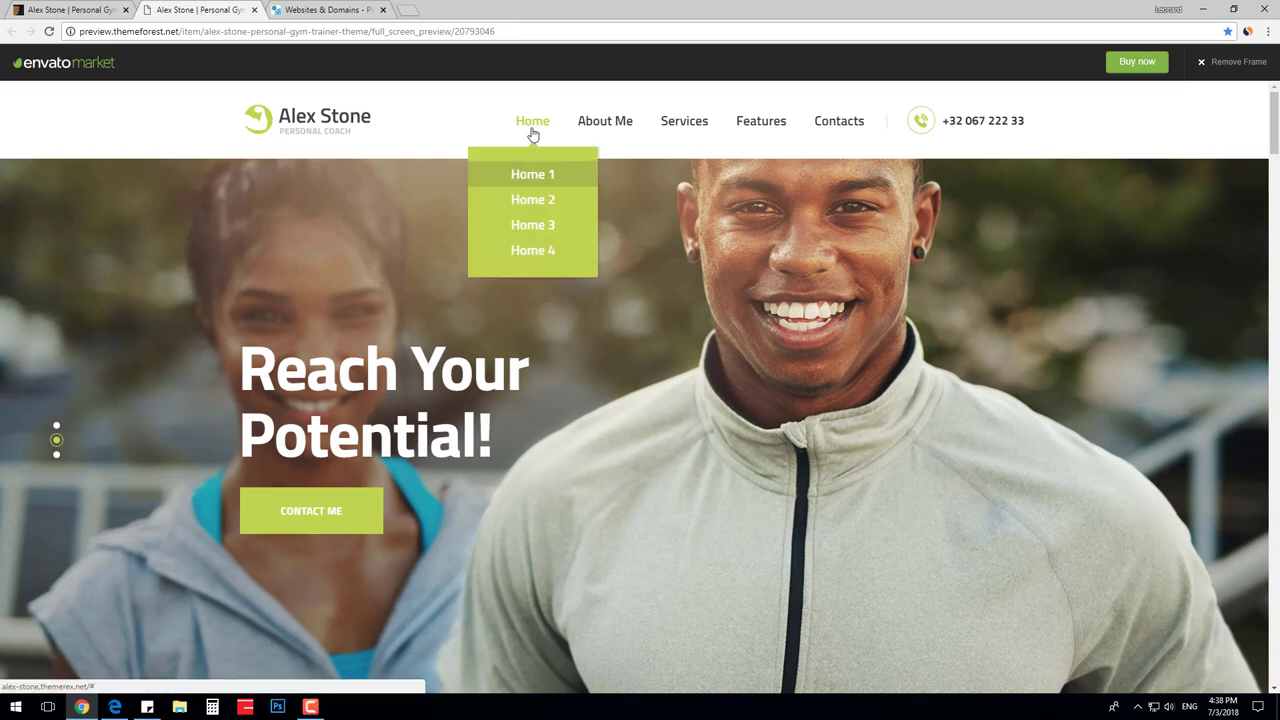
View the Home 2 homepage variant, then the Our Services page.
click(522, 205)
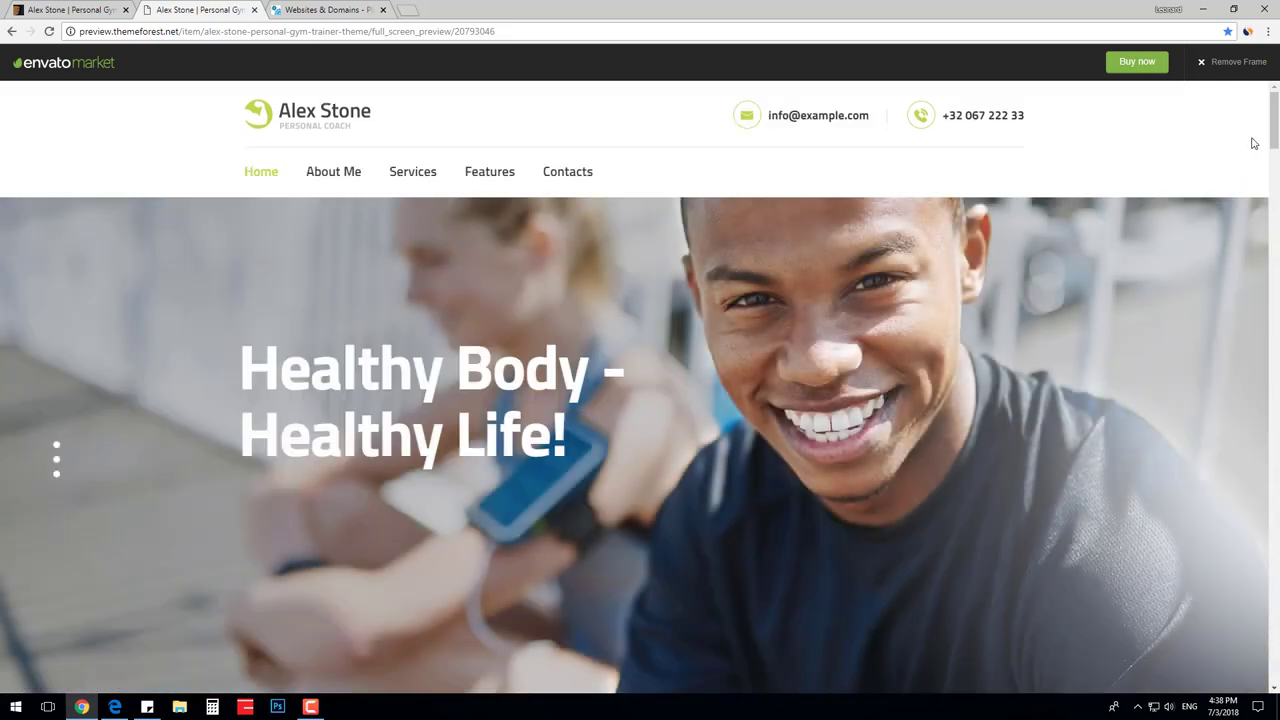
mouse_move(1273, 120)
mouse_down()
mouse_move(1261, 356)
mouse_move(1271, 105)
mouse_up()
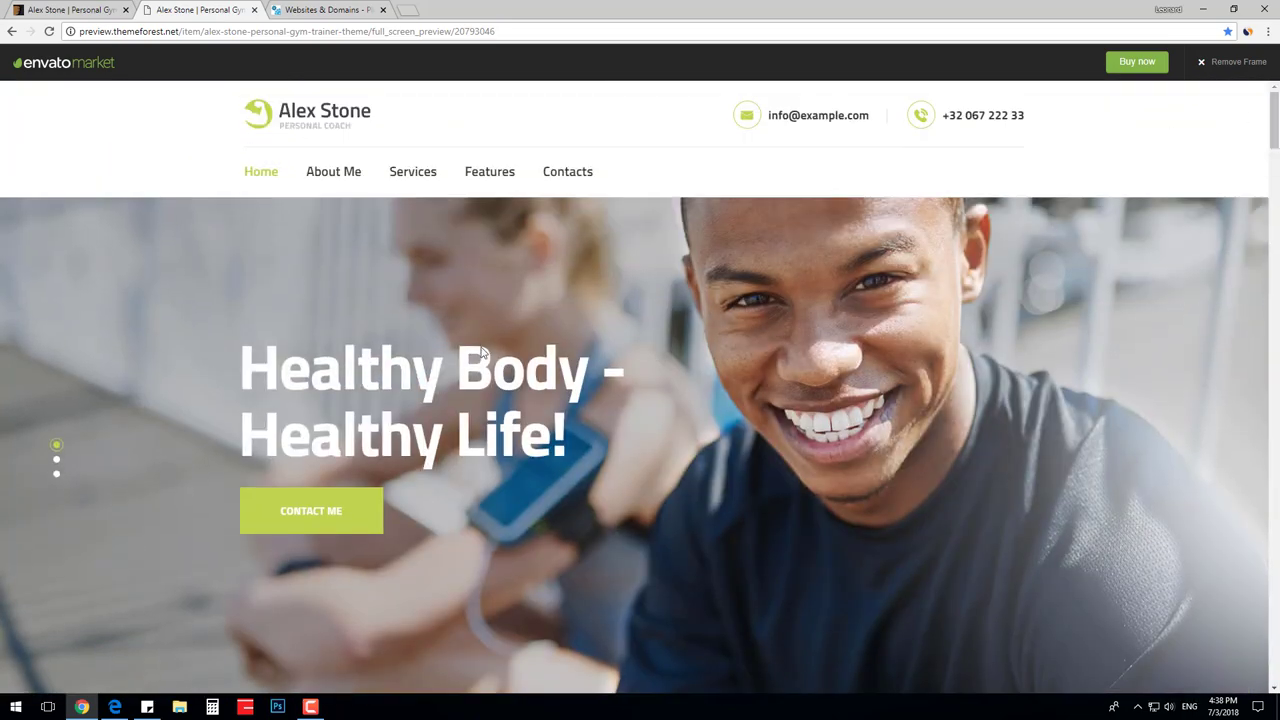
click(413, 171)
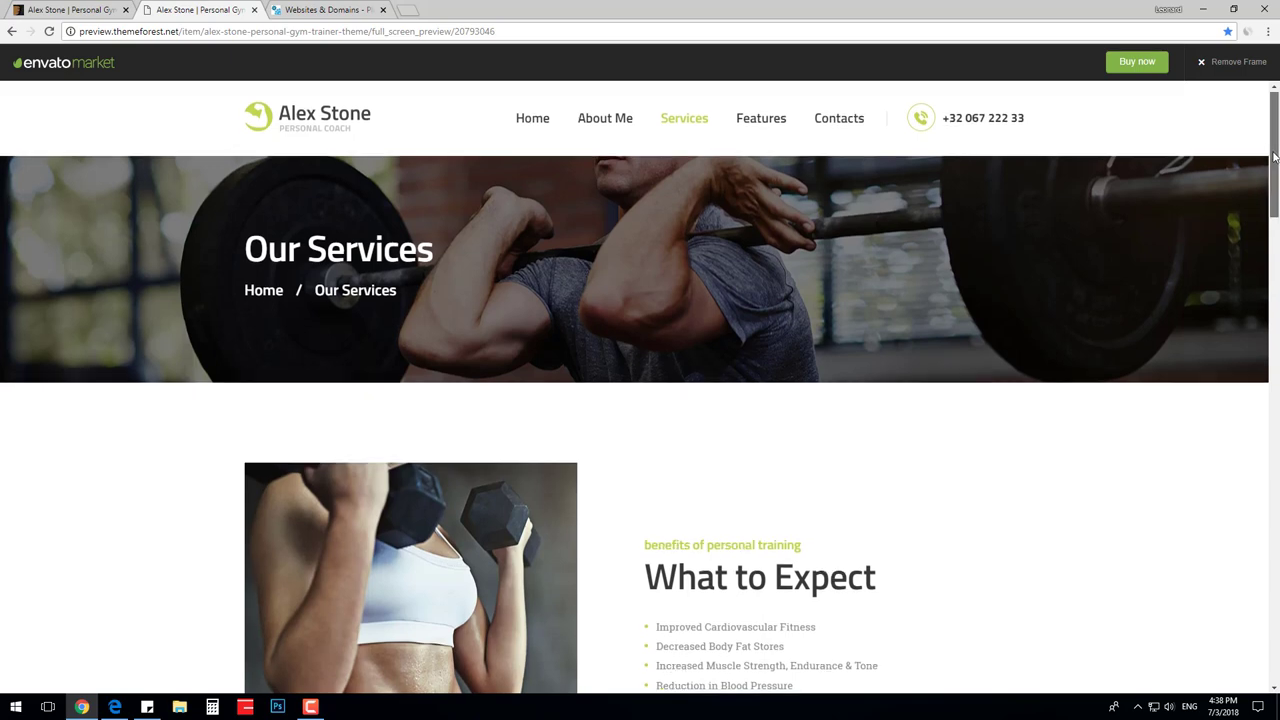
mouse_move(1271, 150)
mouse_down()
mouse_move(1252, 412)
mouse_move(1262, 138)
mouse_up()
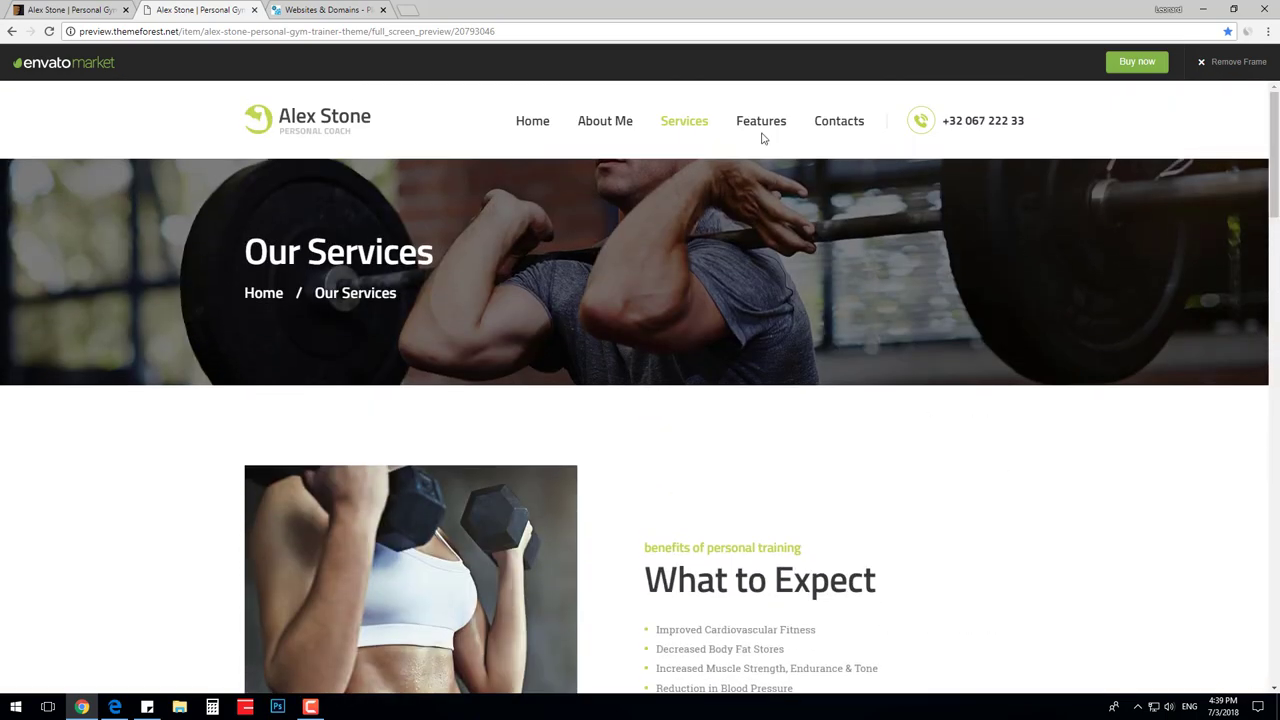
mouse_move(761, 118)
mouse_move(761, 174)
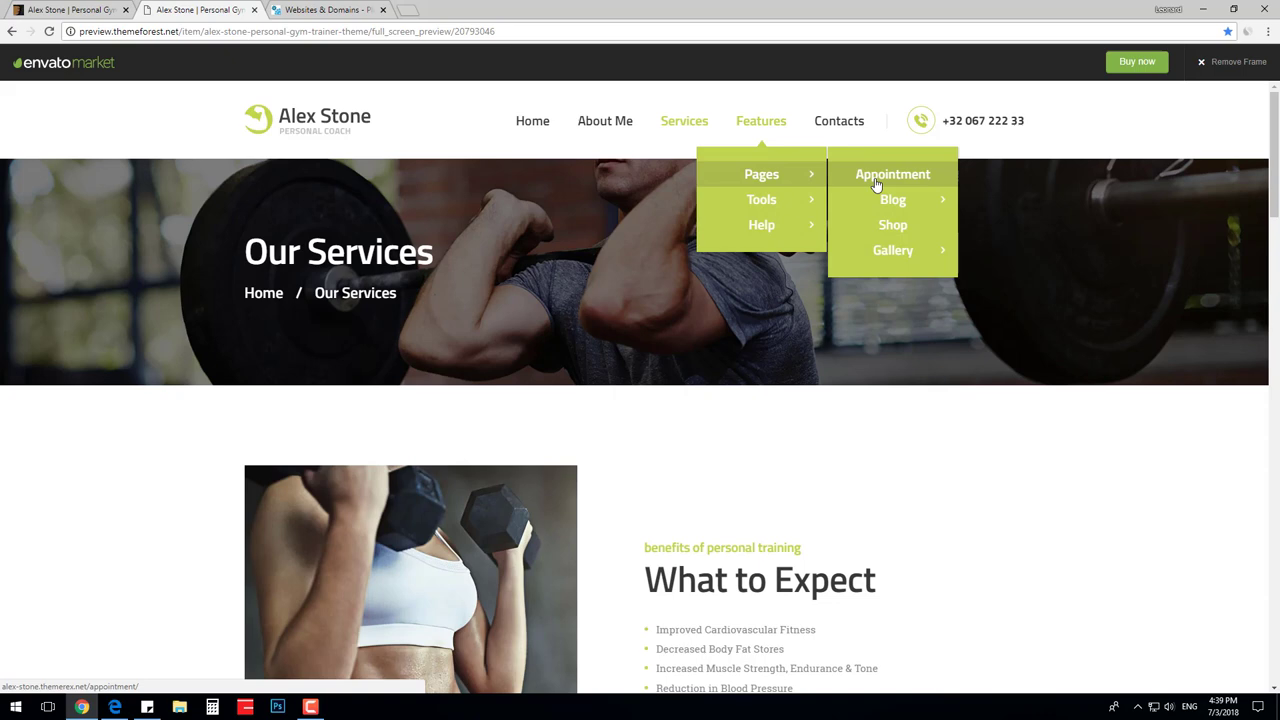
Show the 3 July slots, request the 3:00–4:00 pm appointment, then dismiss the request.
click(877, 181)
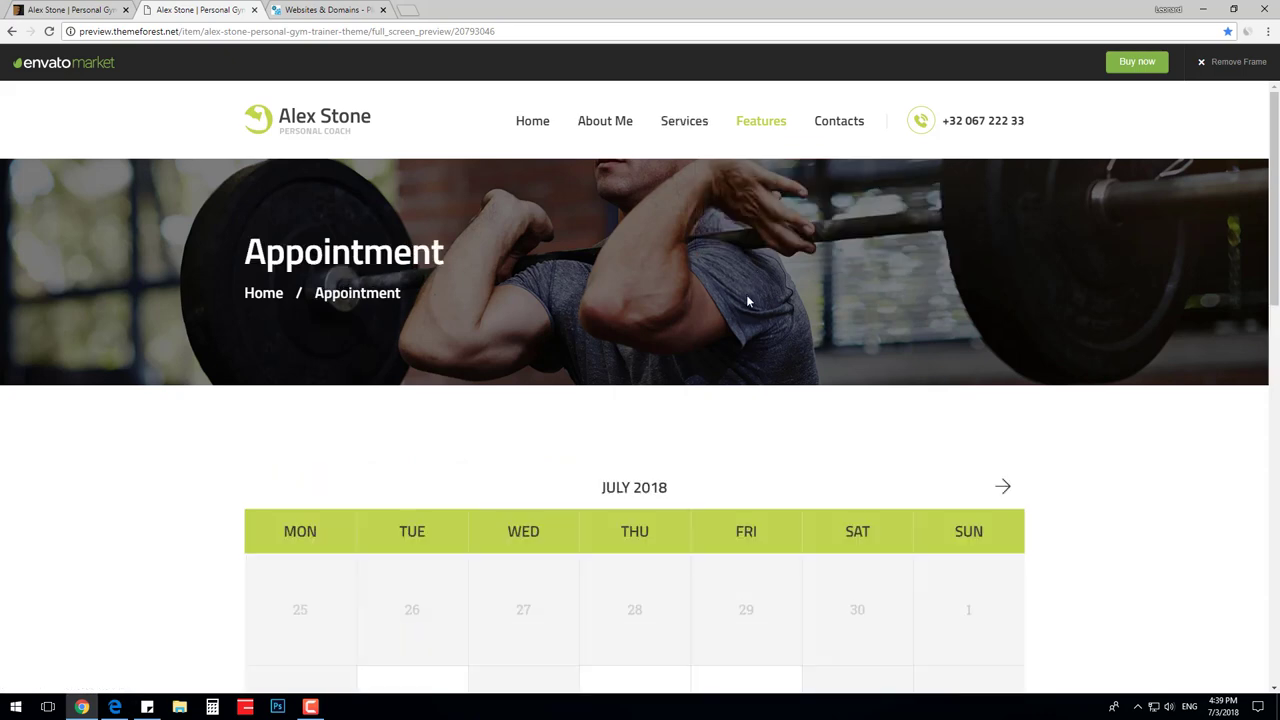
scroll(750, 302, down, 2)
scroll(750, 302, down, 3)
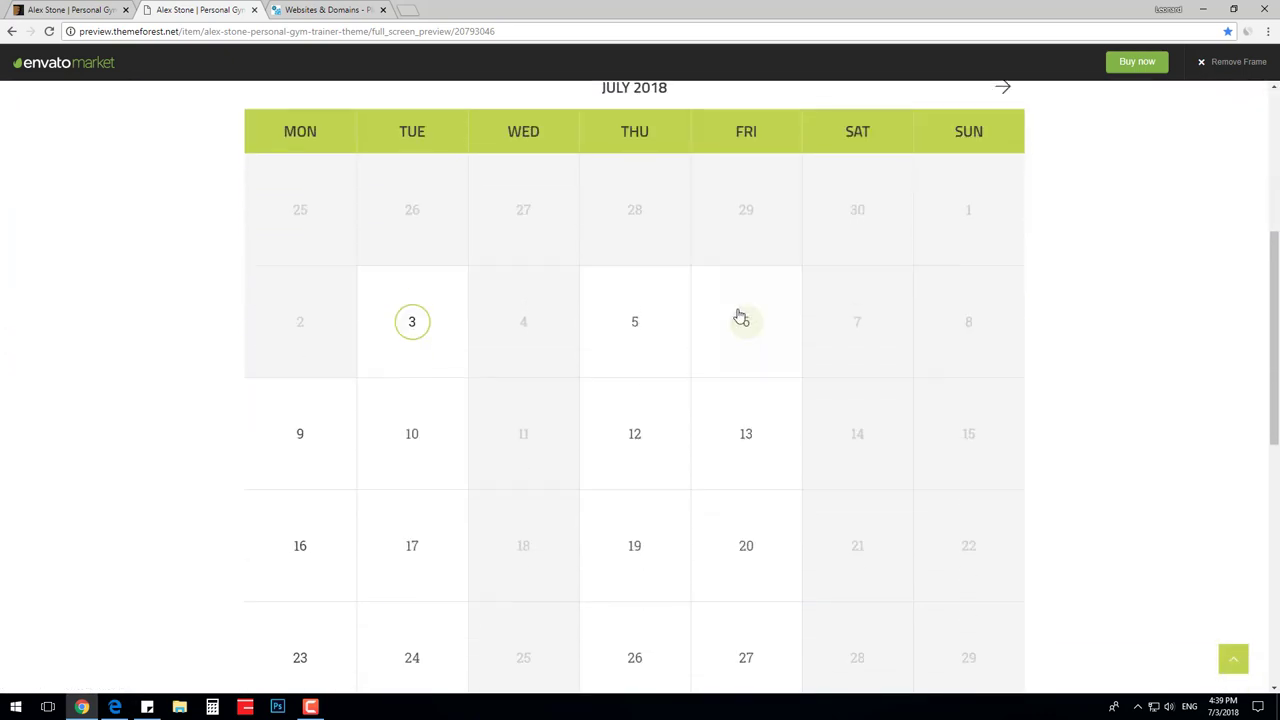
click(413, 325)
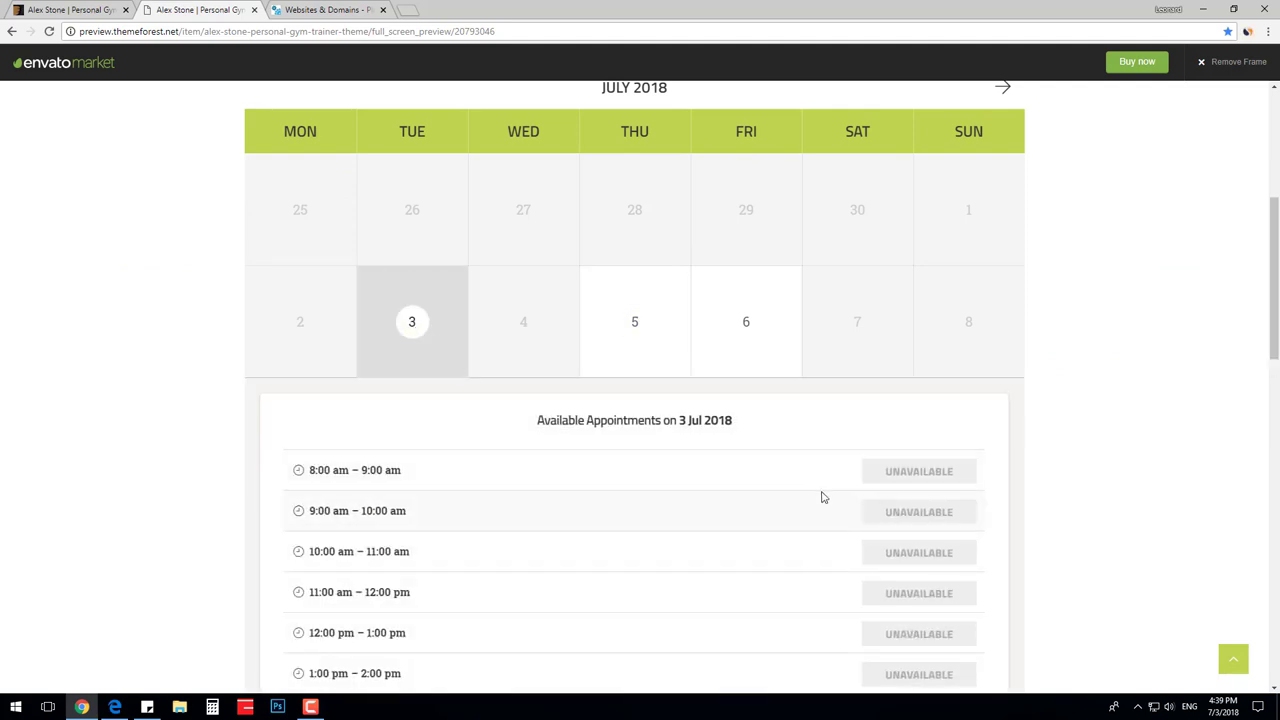
scroll(823, 497, down, 3)
scroll(823, 497, down, 2)
click(893, 505)
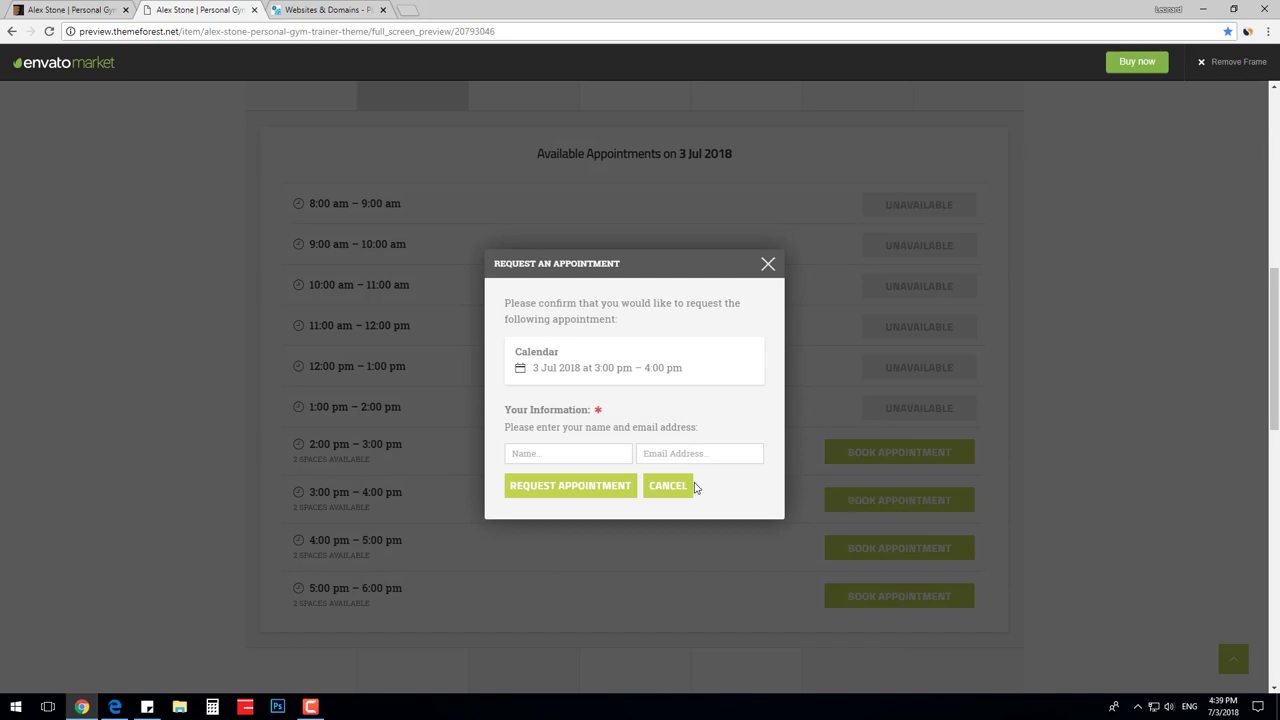
click(768, 263)
scroll(600, 270, up, 5)
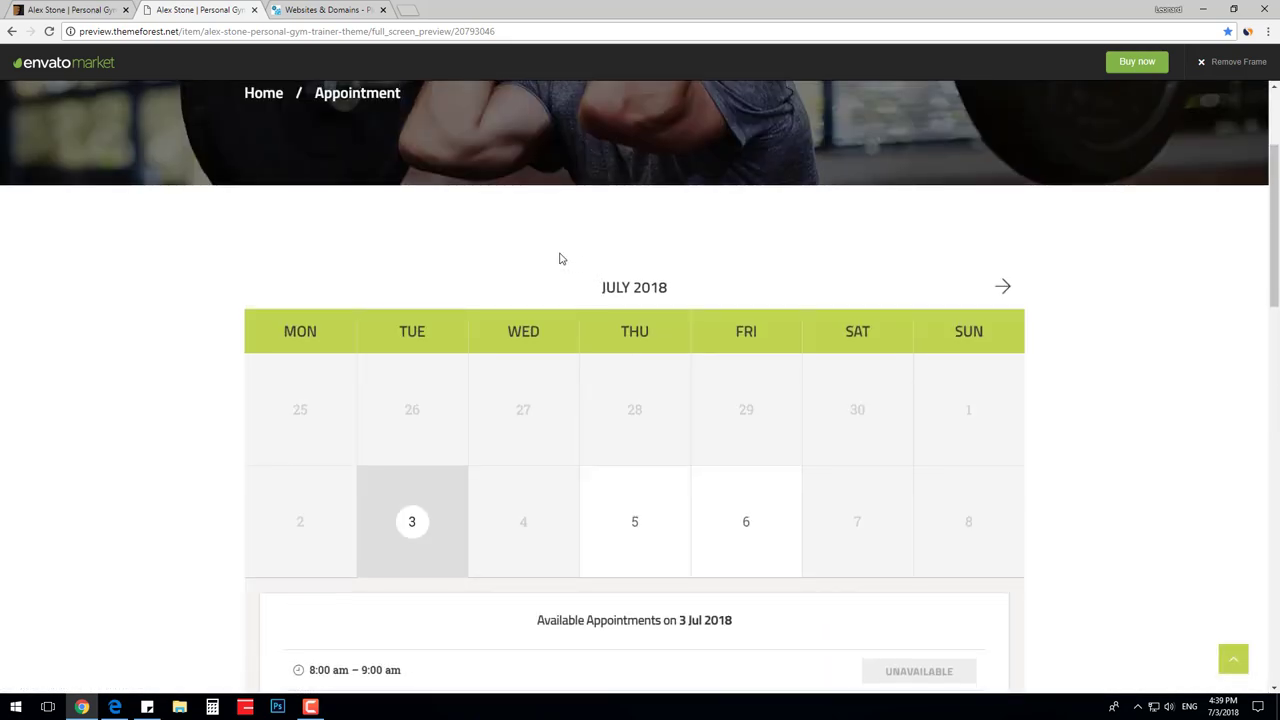
scroll(559, 258, up, 3)
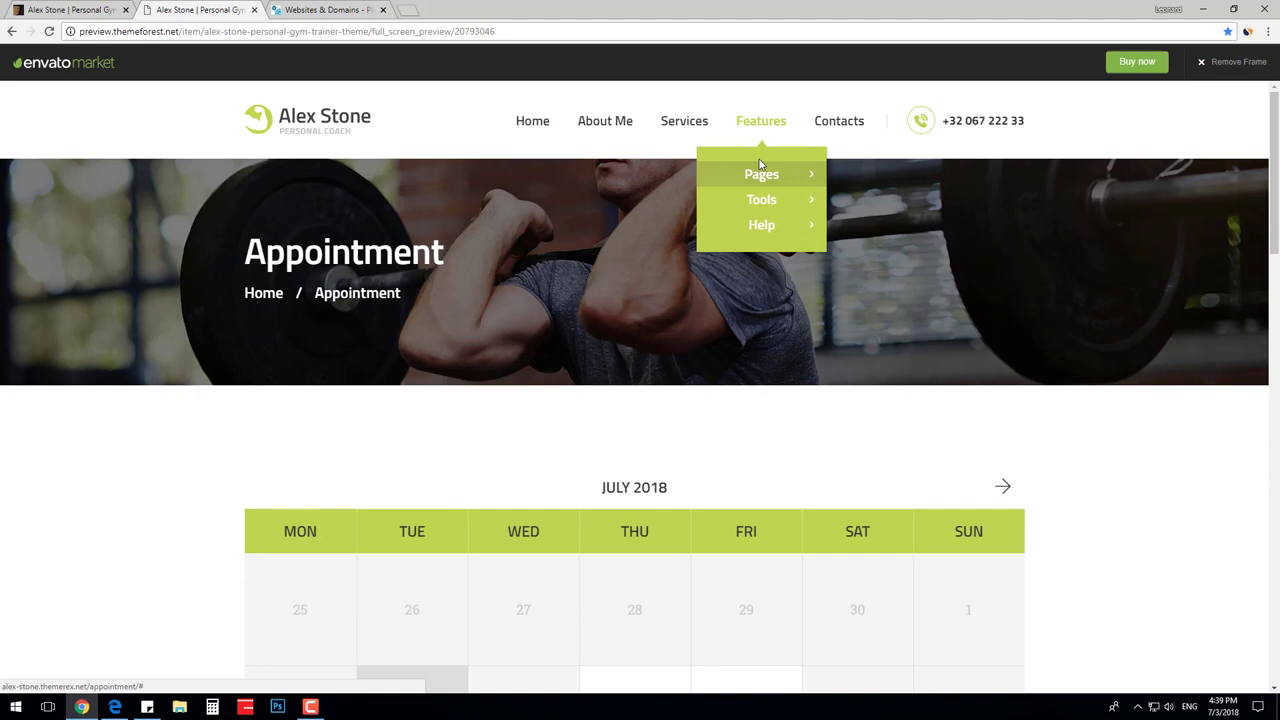
Open High Potency Biotin from the Shop and select the 1000 mcg size ($30.00).
mouse_move(761, 174)
click(892, 228)
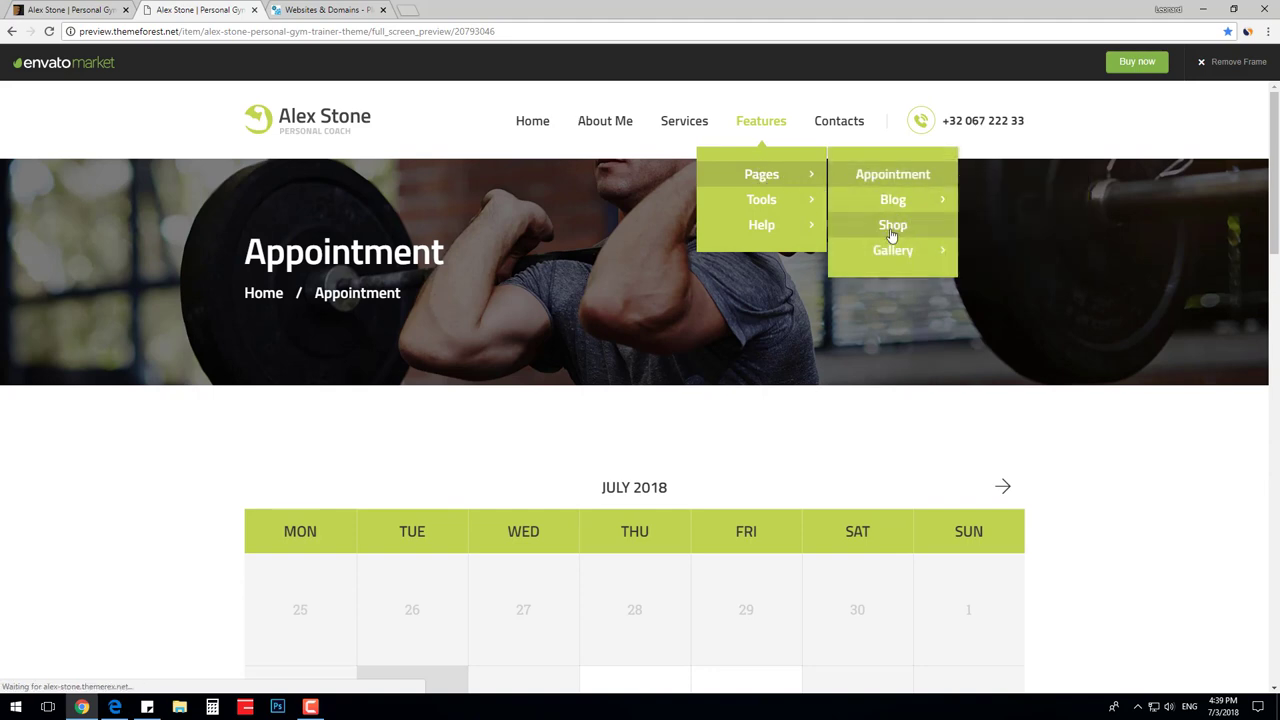
scroll(828, 314, down, 3)
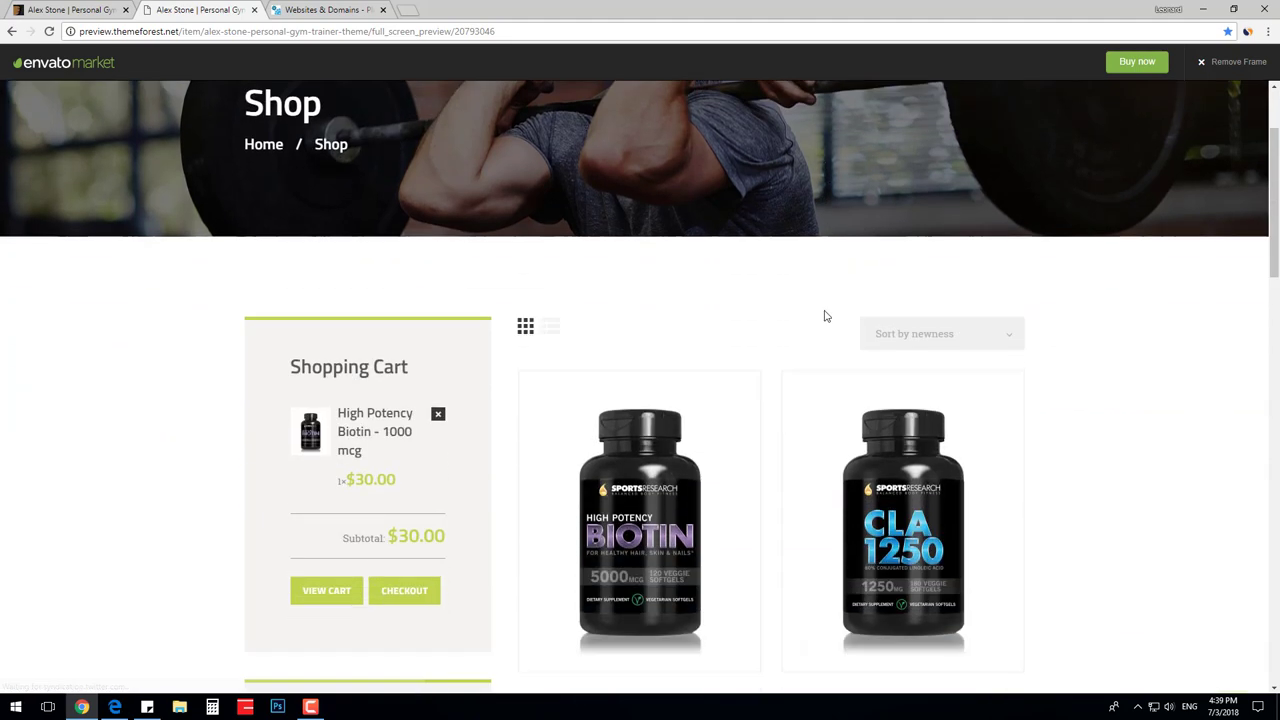
scroll(763, 358, down, 2)
mouse_move(639, 520)
click(651, 404)
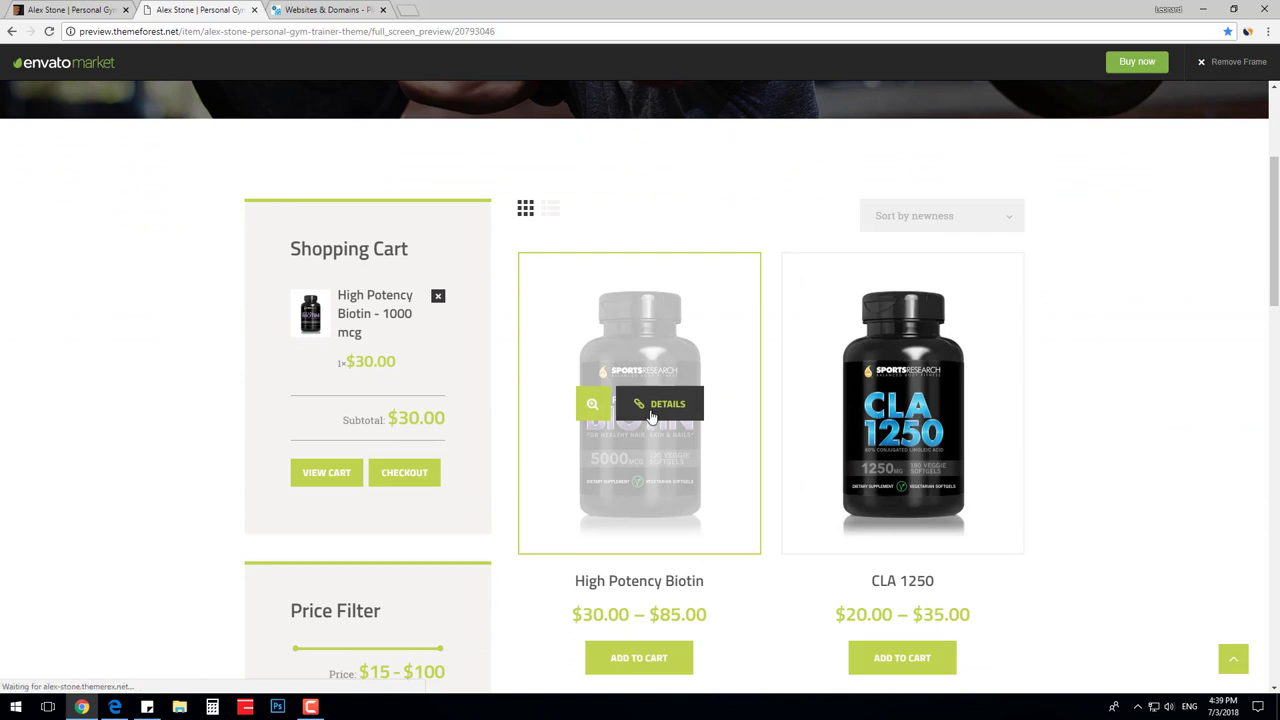
scroll(640, 400, down, 3)
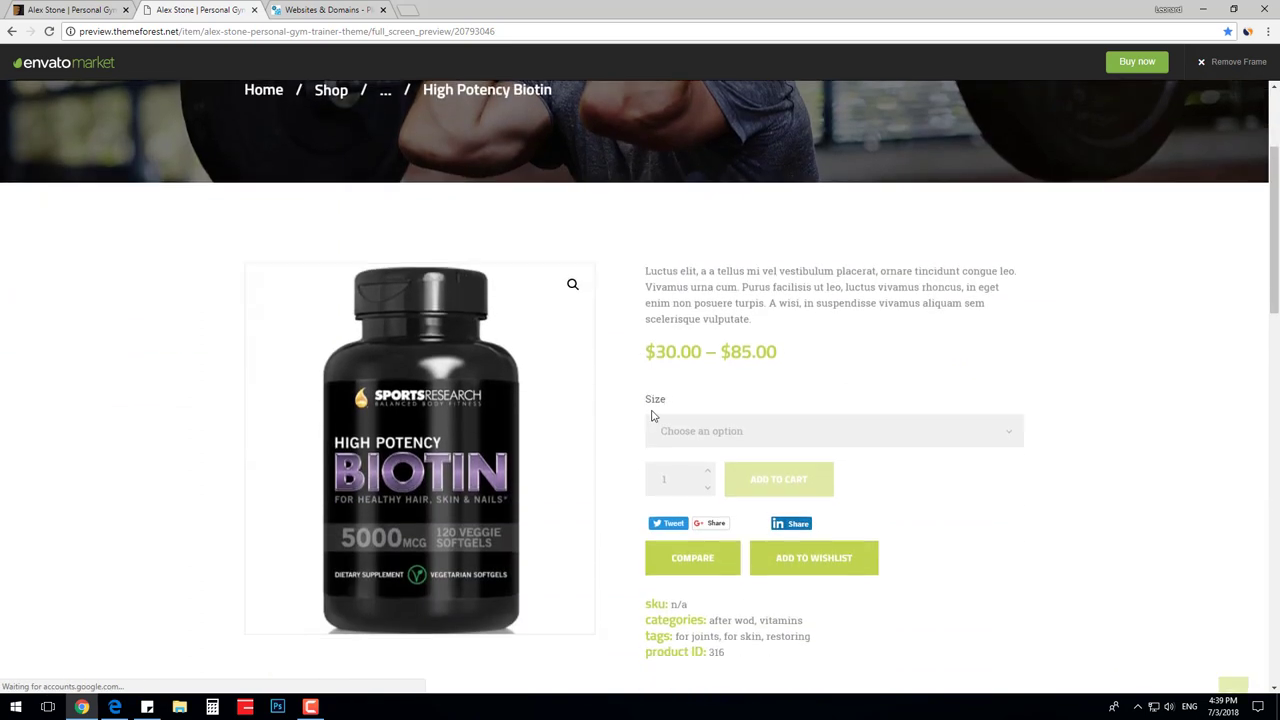
click(707, 370)
click(697, 408)
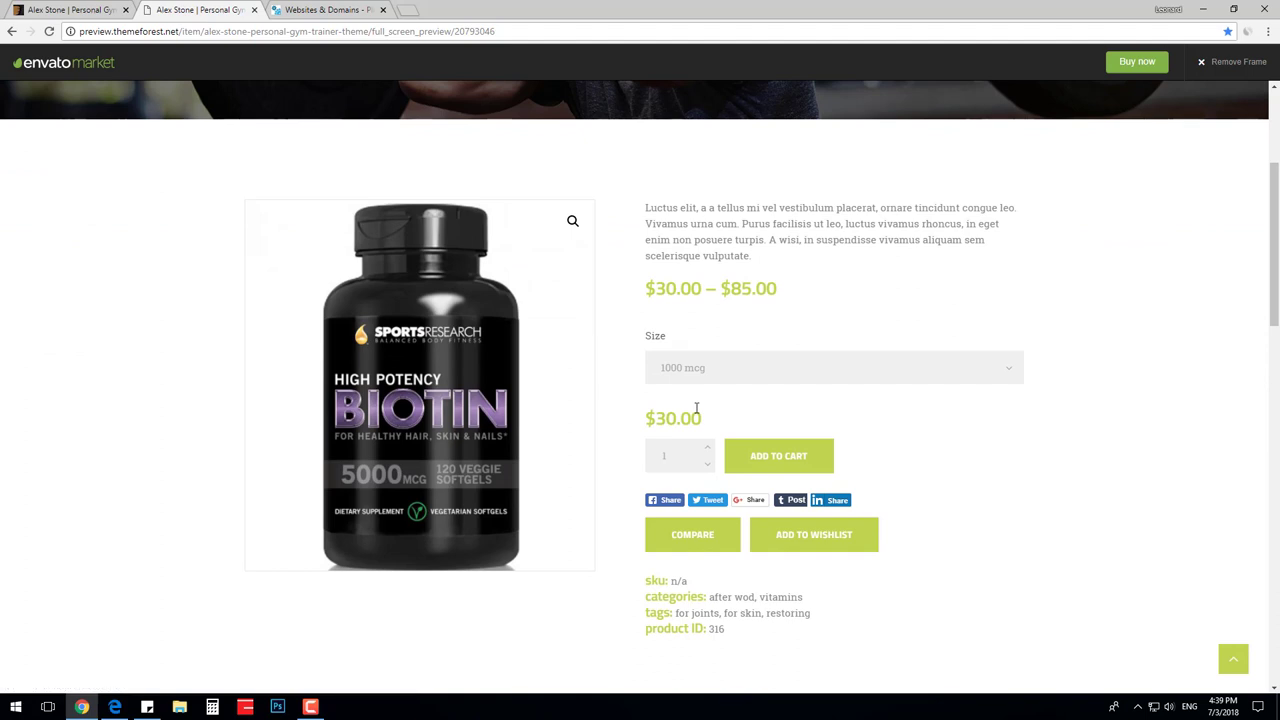
Install WordPress from Plesk's featured applications onto alexstone.leo.themerex.net.
click(318, 9)
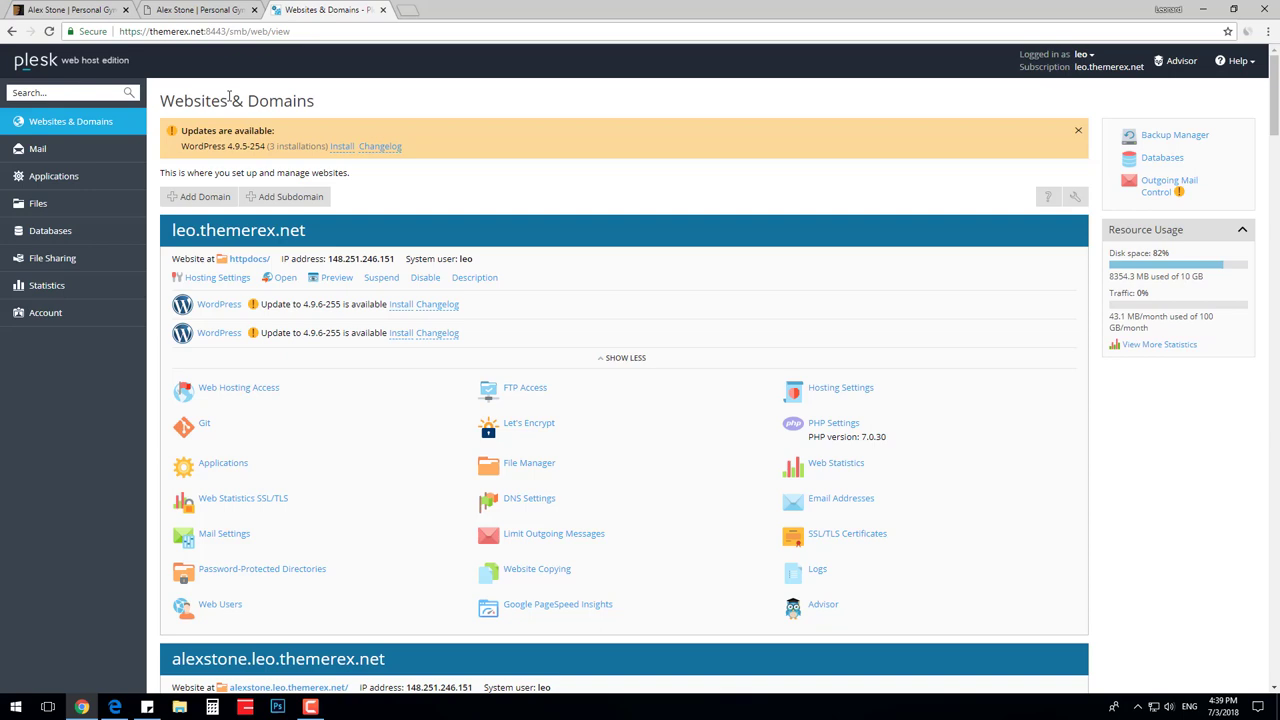
click(54, 176)
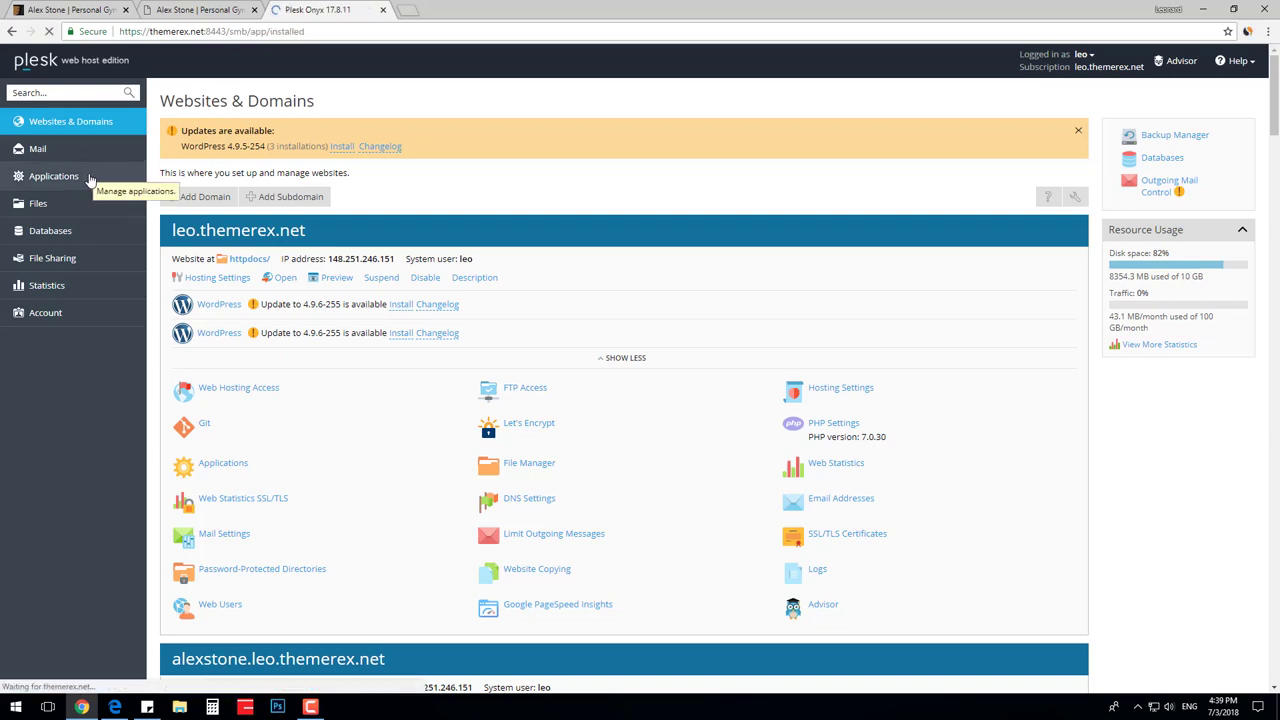
click(228, 186)
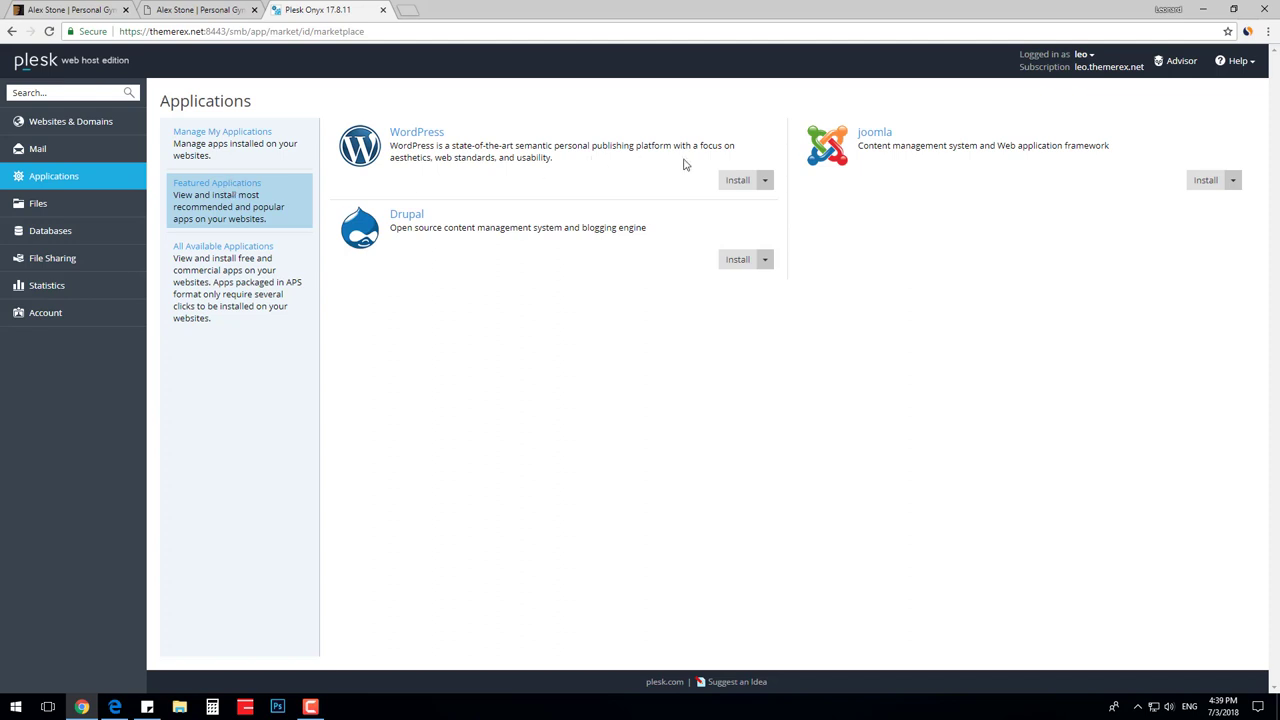
click(737, 180)
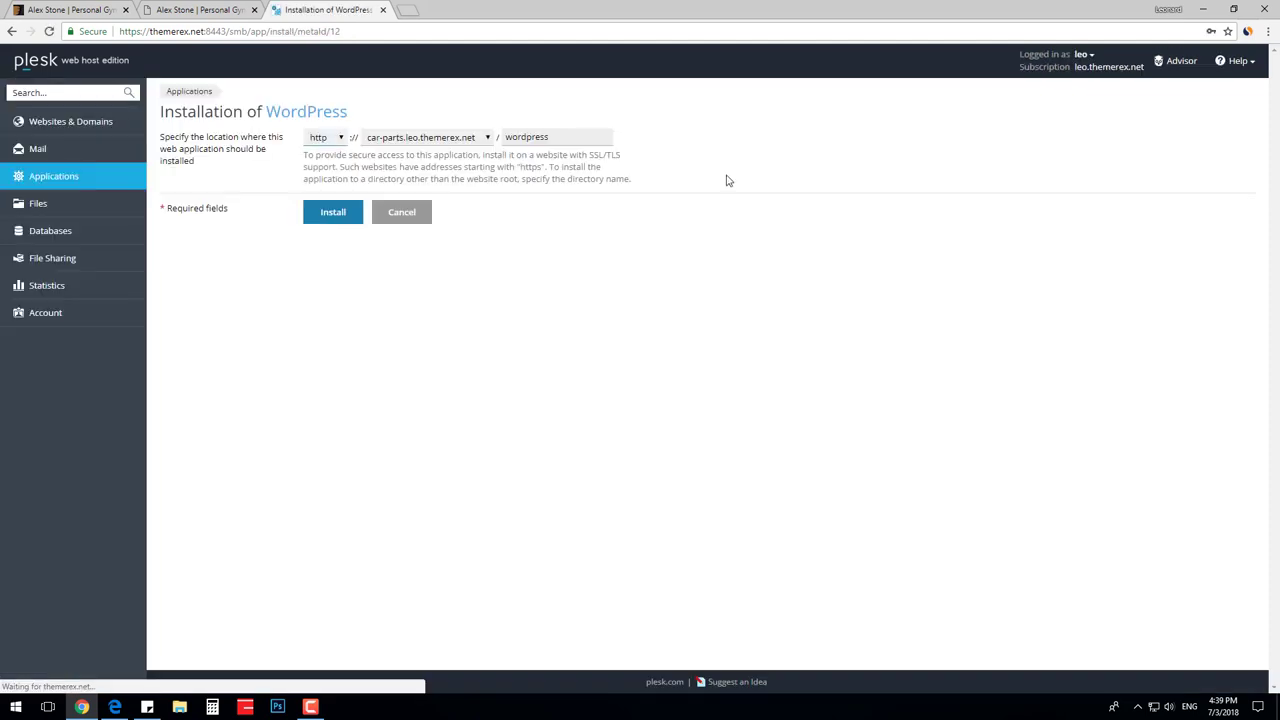
click(430, 137)
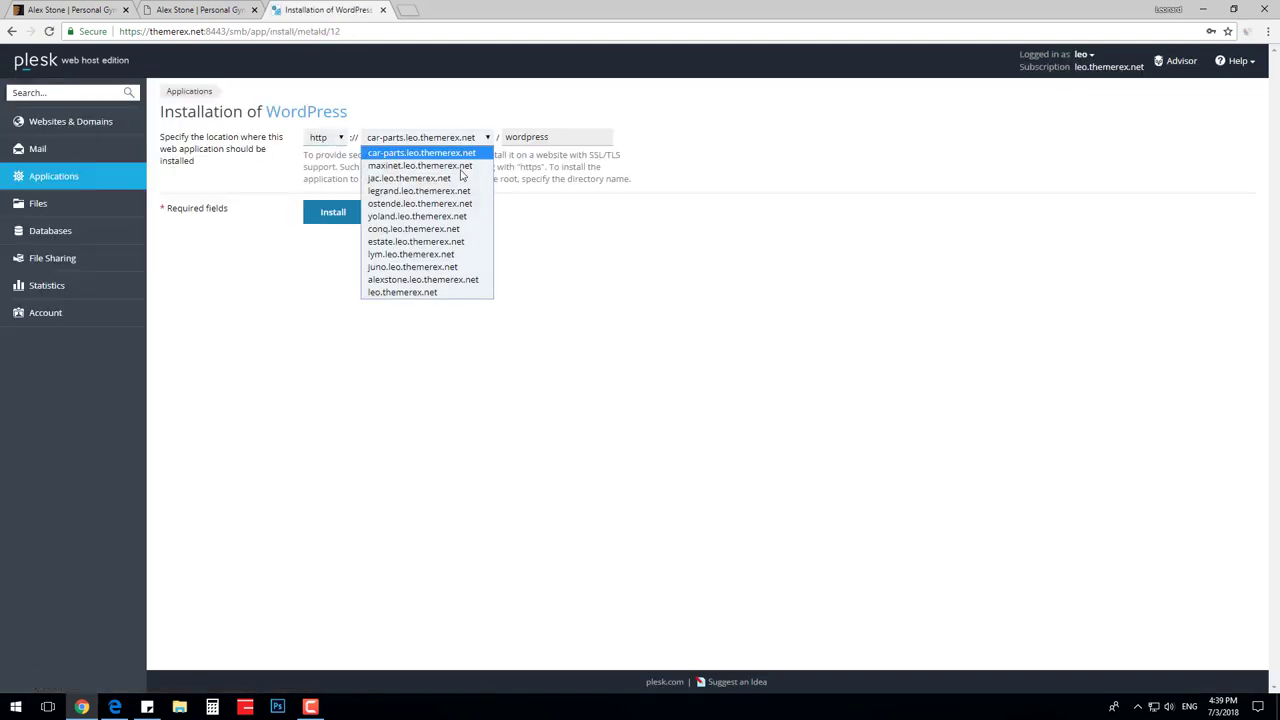
click(420, 286)
click(333, 212)
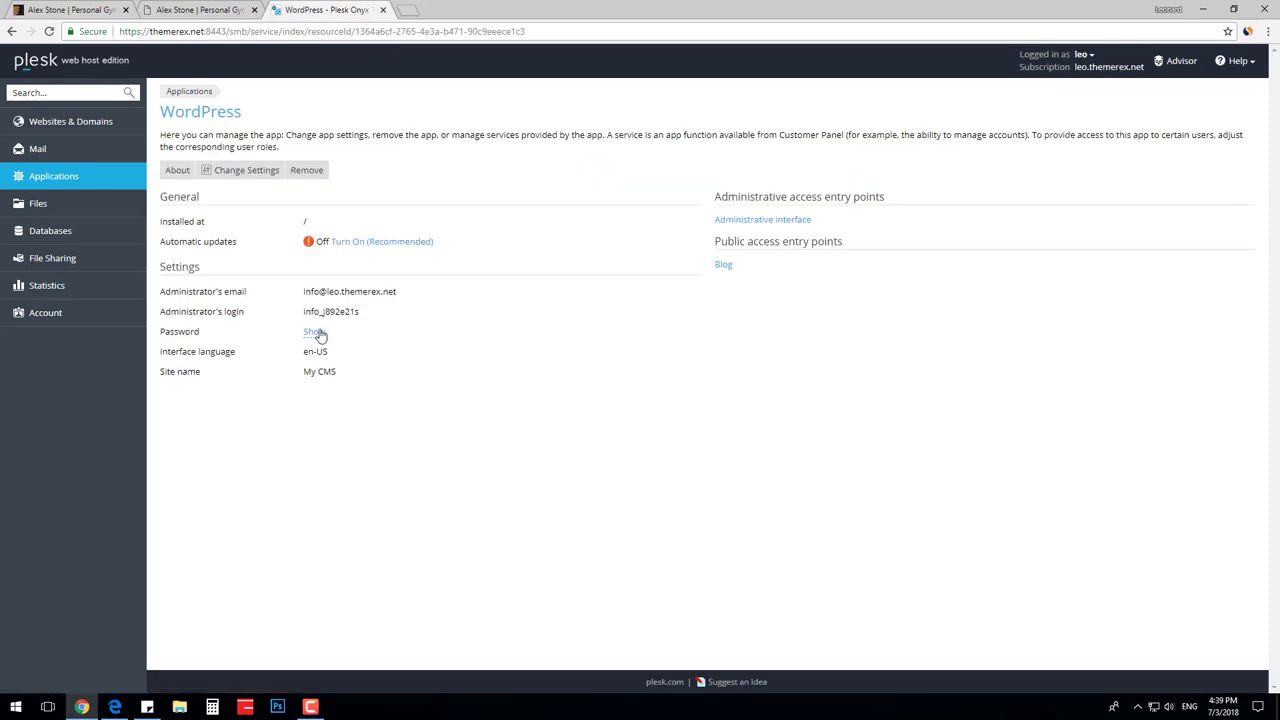
Reveal the admin password and copy the administrator login.
click(314, 332)
drag(360, 311, 305, 312)
right_click(320, 312)
click(345, 324)
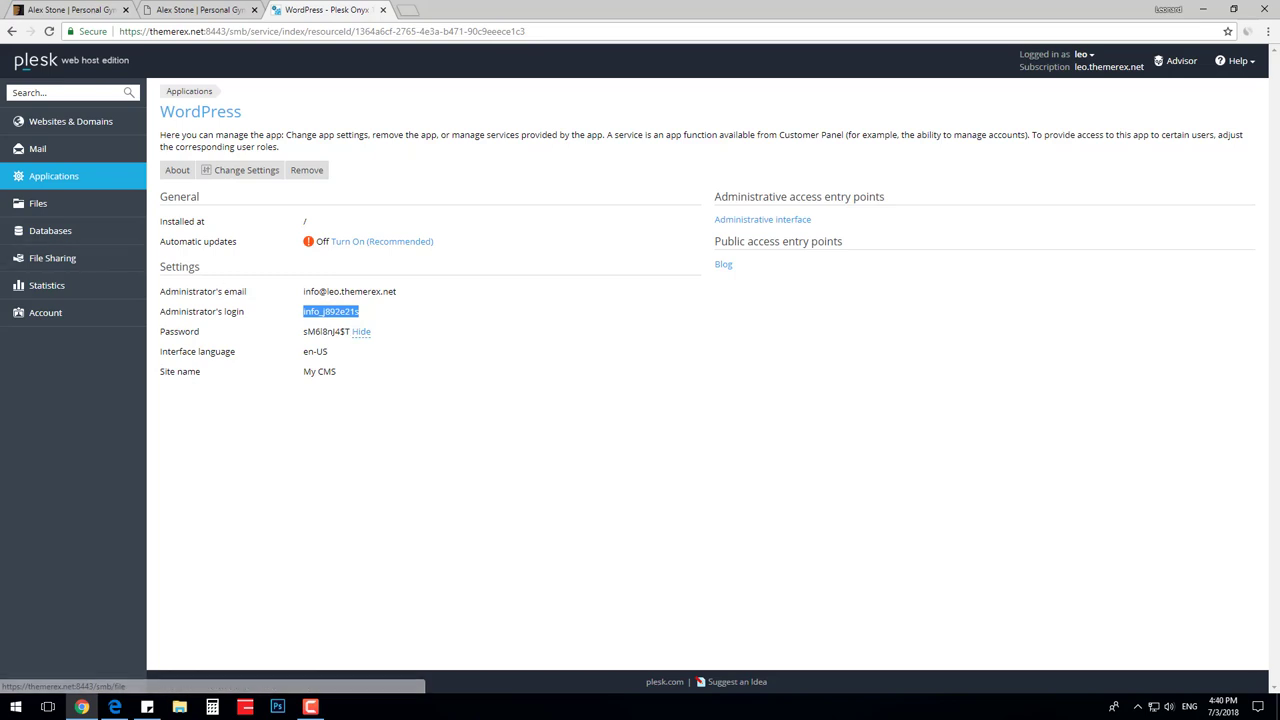
click(147, 707)
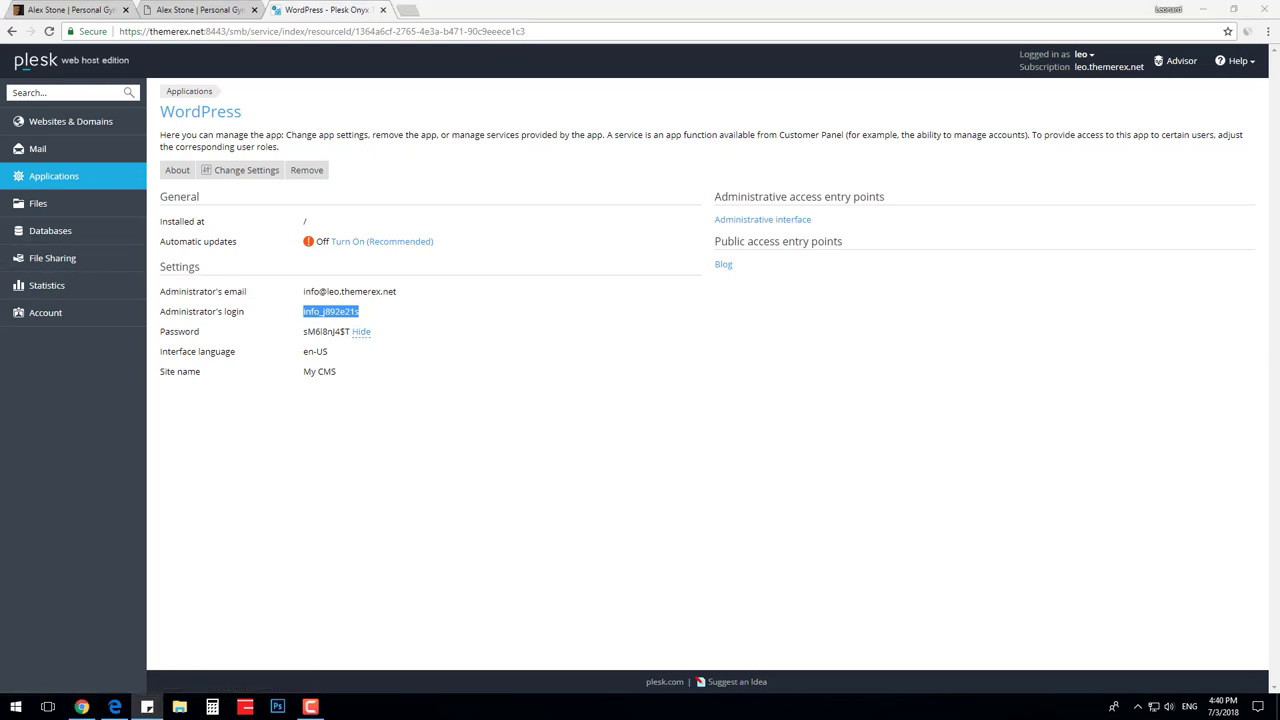
Copy the revealed administrator password.
drag(350, 331, 304, 331)
right_click(325, 331)
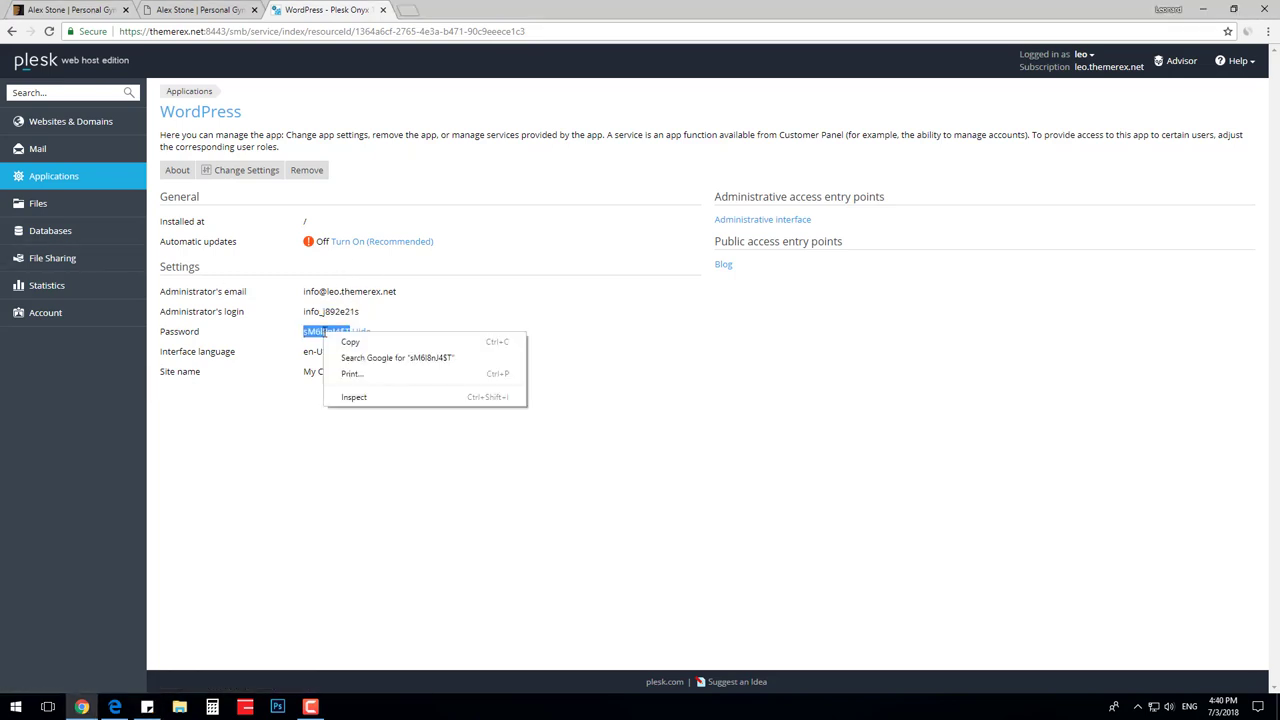
click(350, 342)
click(147, 707)
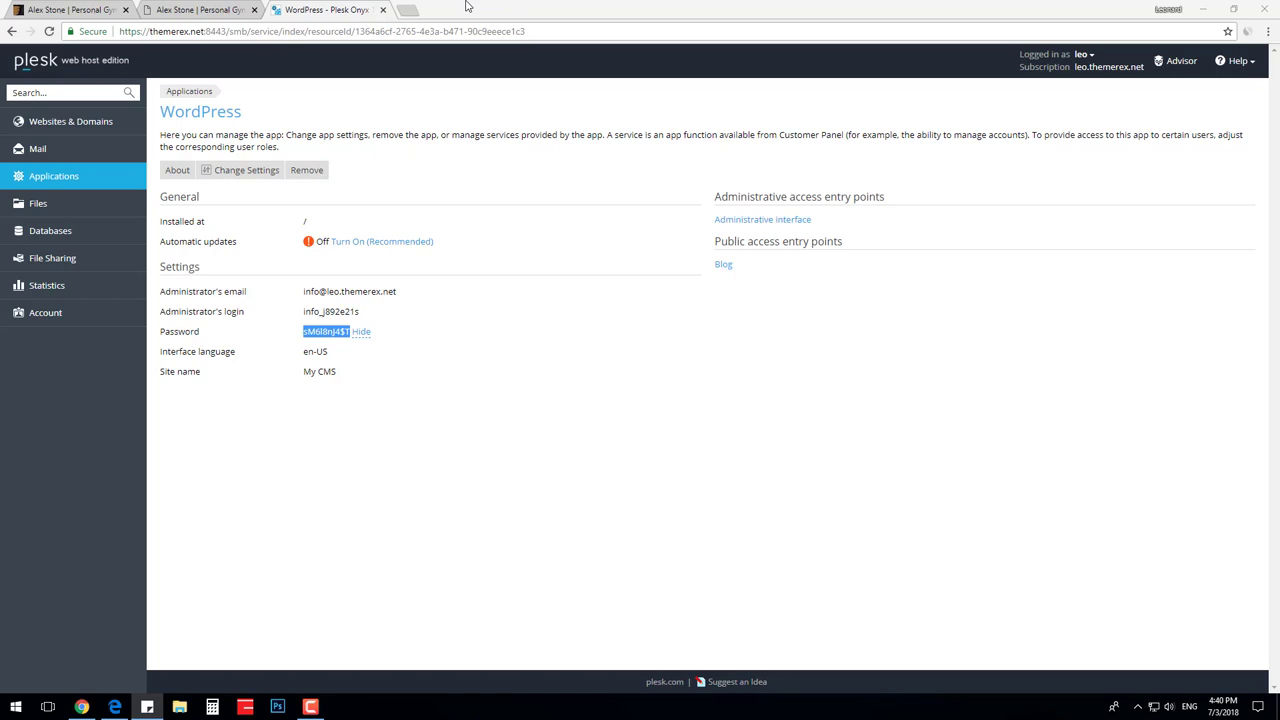
Go to alexstone.leo.themerex.net/wp-admin in a new Chrome tab.
click(412, 12)
text(alexstone.leo.themerex.net)
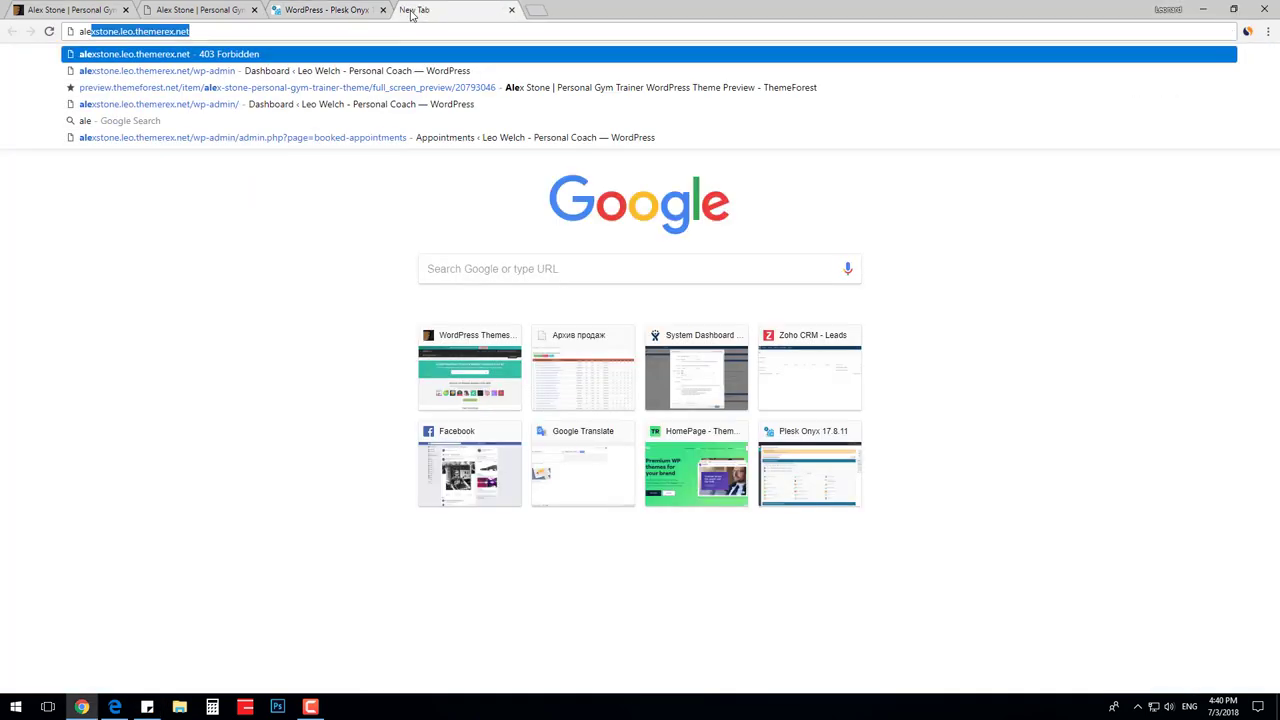
key(End)
text(/wp-admin)
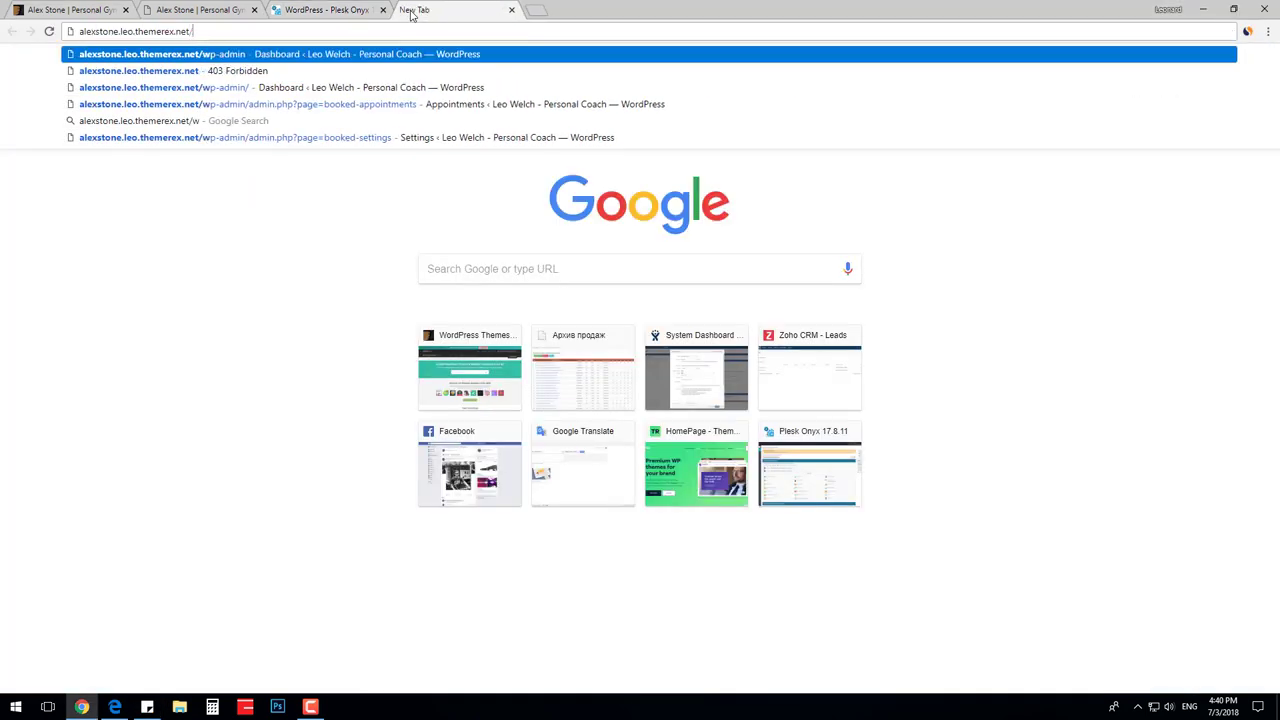
key(Return)
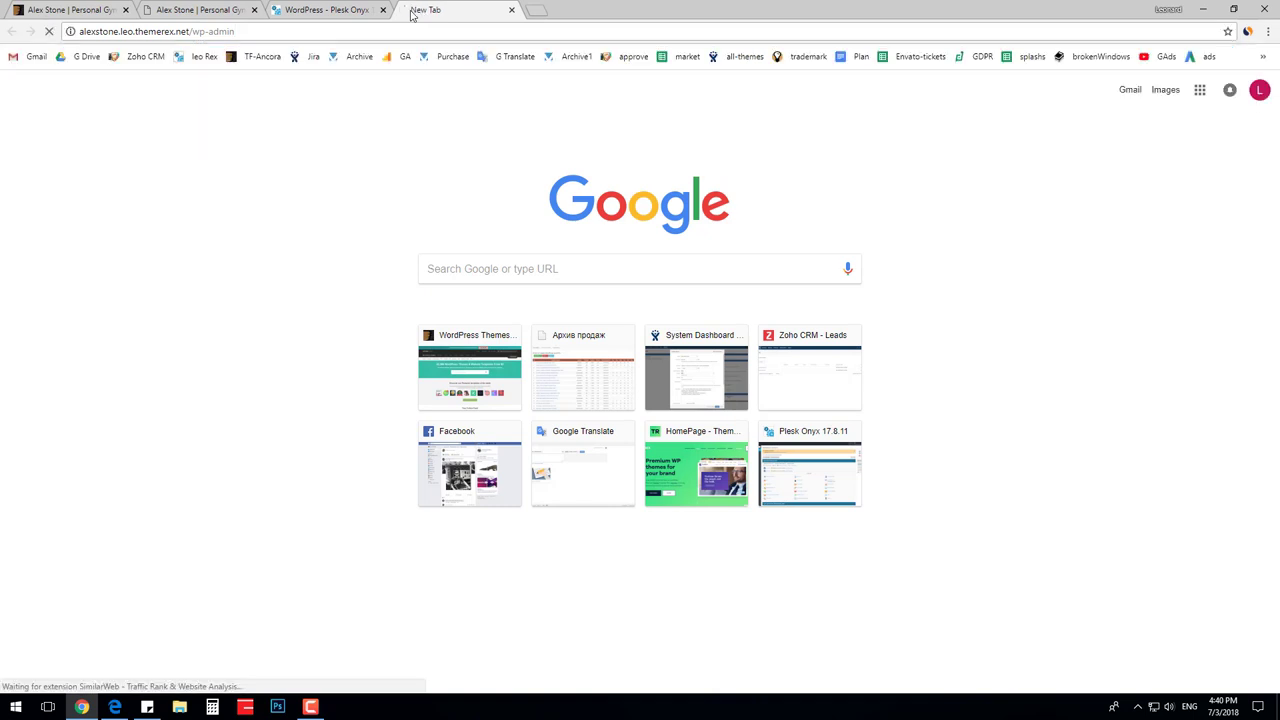
key(alt+Tab)
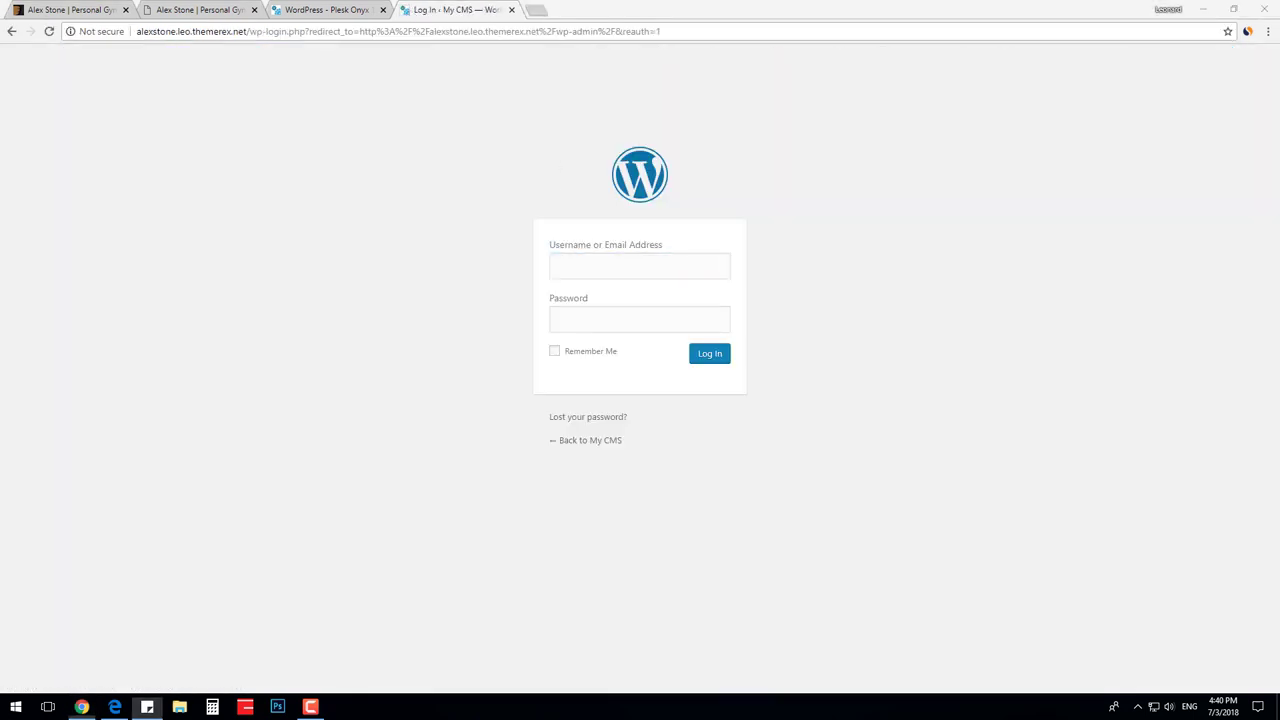
Log in with the saved autofill credentials and Remember Me checked.
click(596, 265)
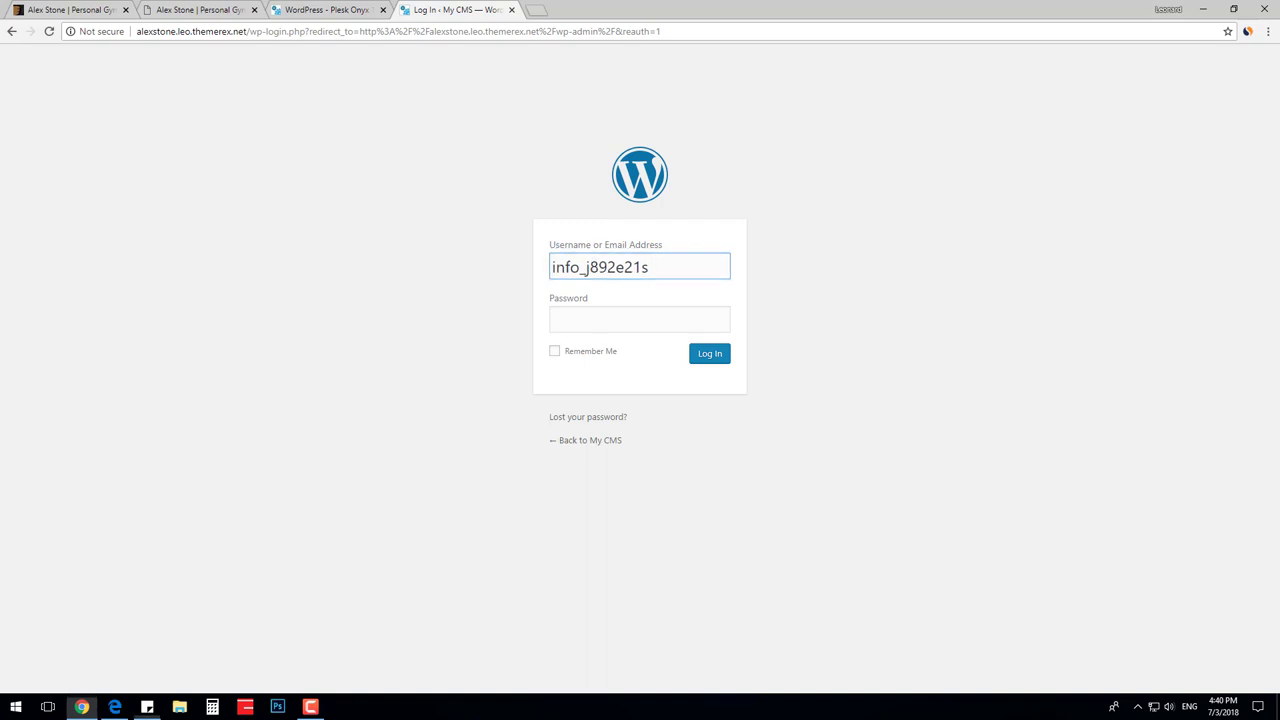
key(alt+Tab)
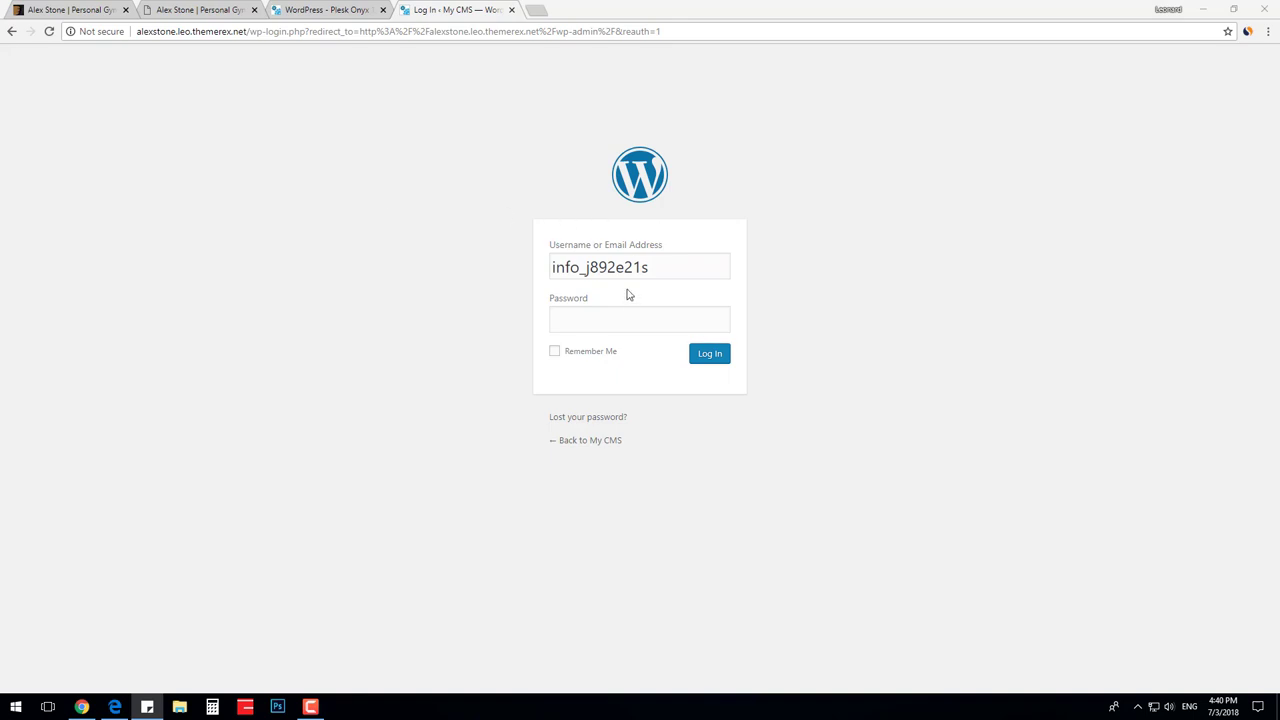
click(639, 318)
click(600, 348)
click(555, 351)
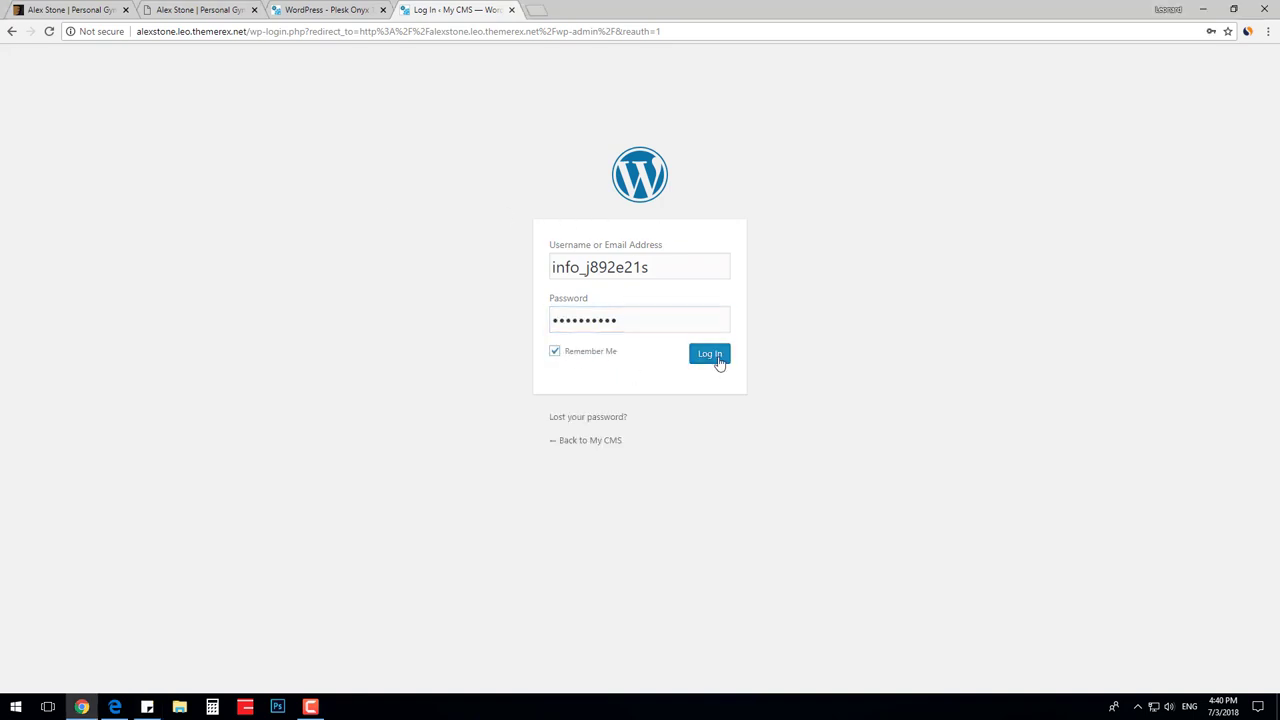
click(718, 358)
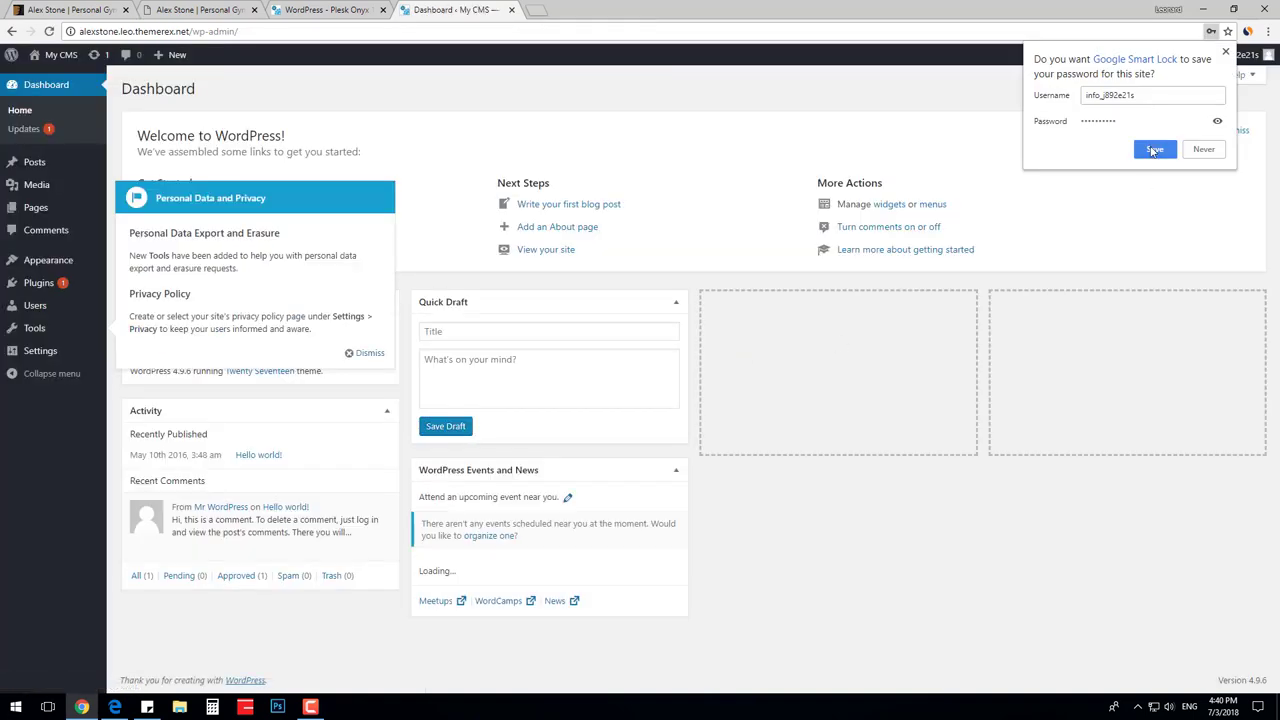
Save the browser password, dismiss the privacy notice, then upload and install alex-stone.zip.
click(1155, 150)
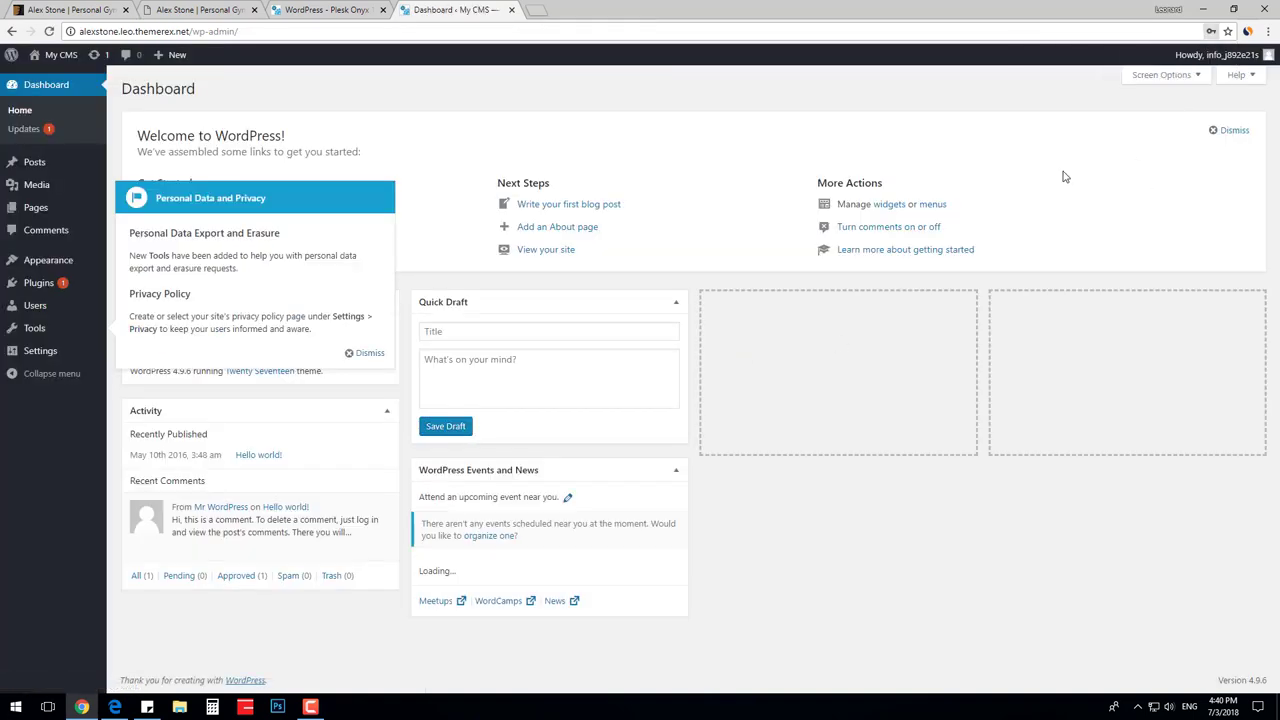
click(369, 352)
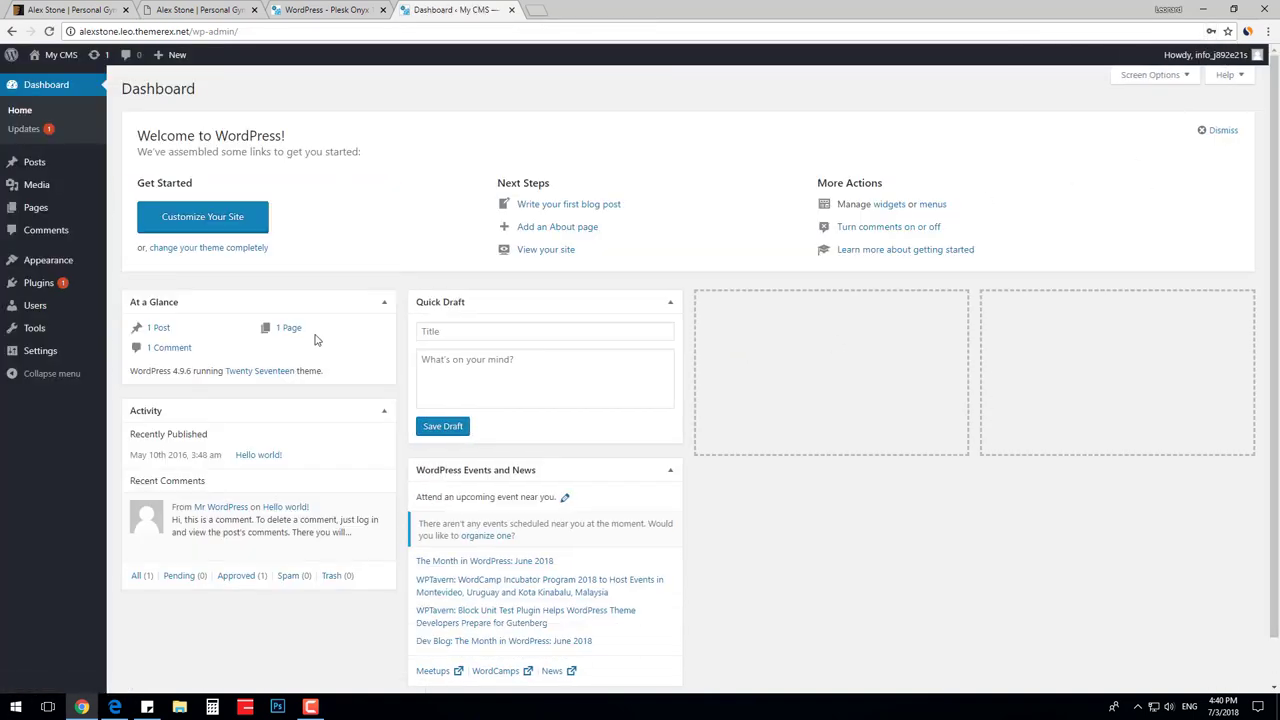
mouse_move(48, 260)
click(128, 268)
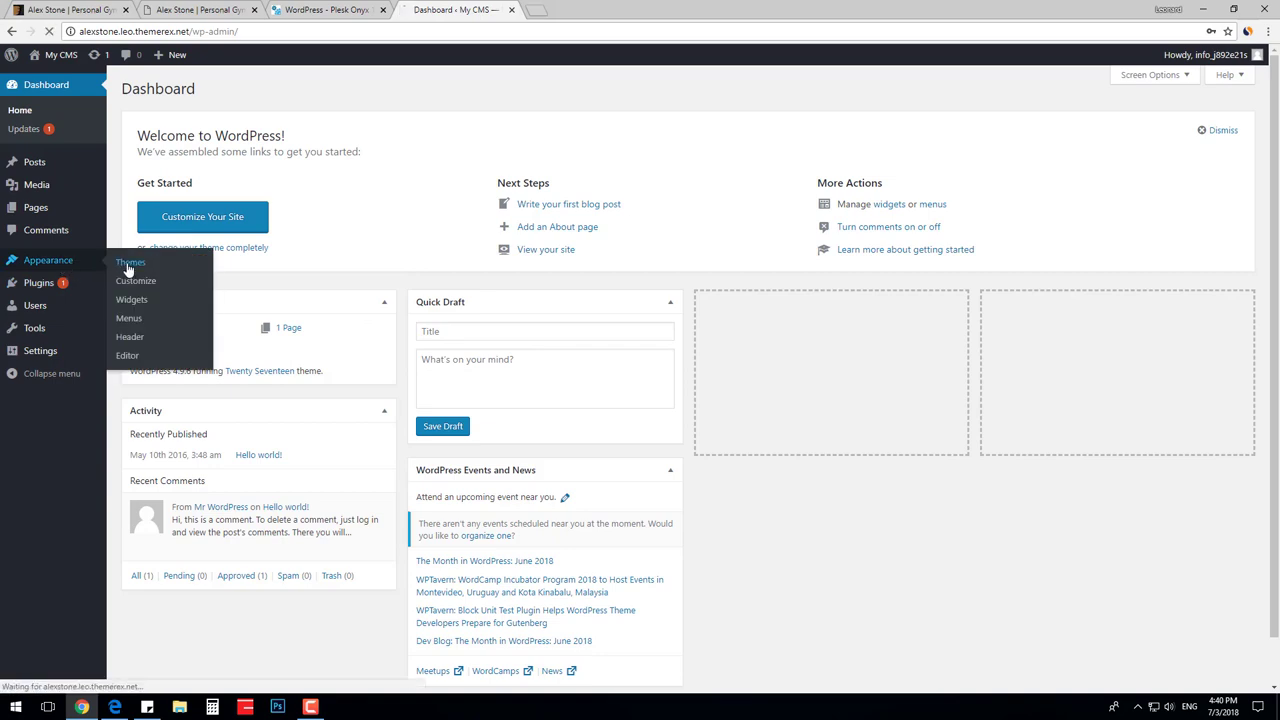
click(243, 89)
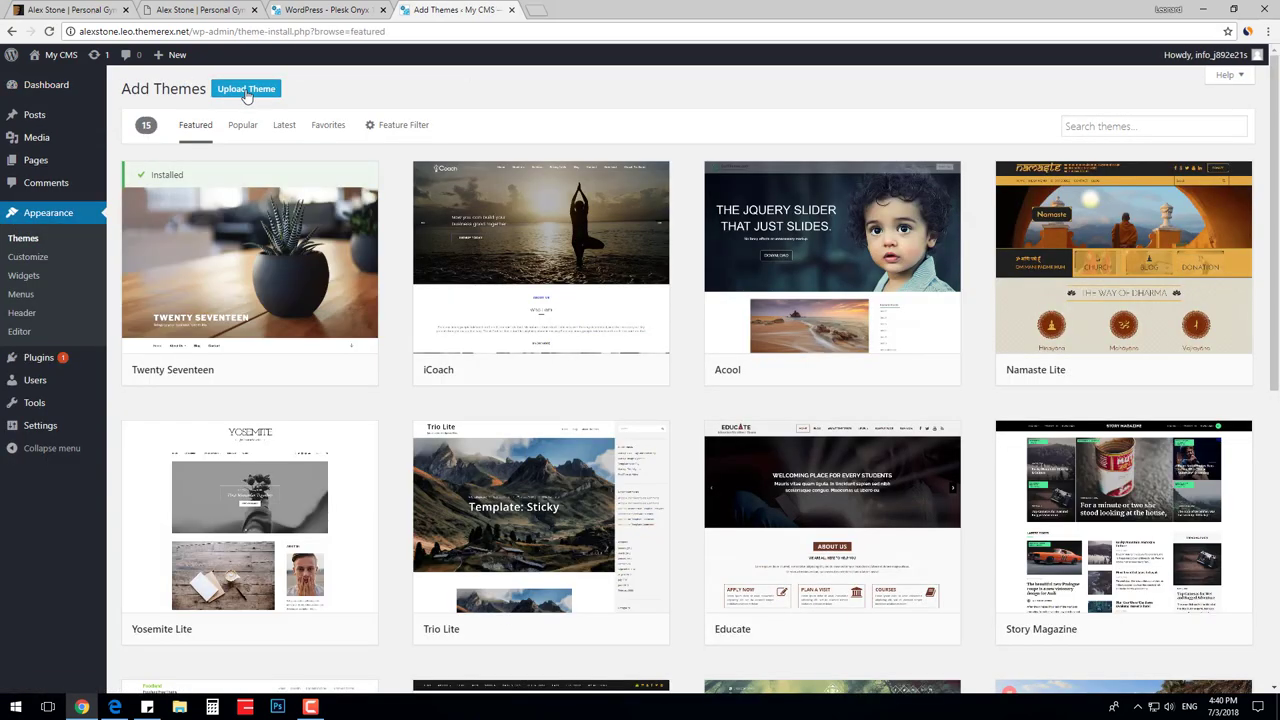
click(245, 89)
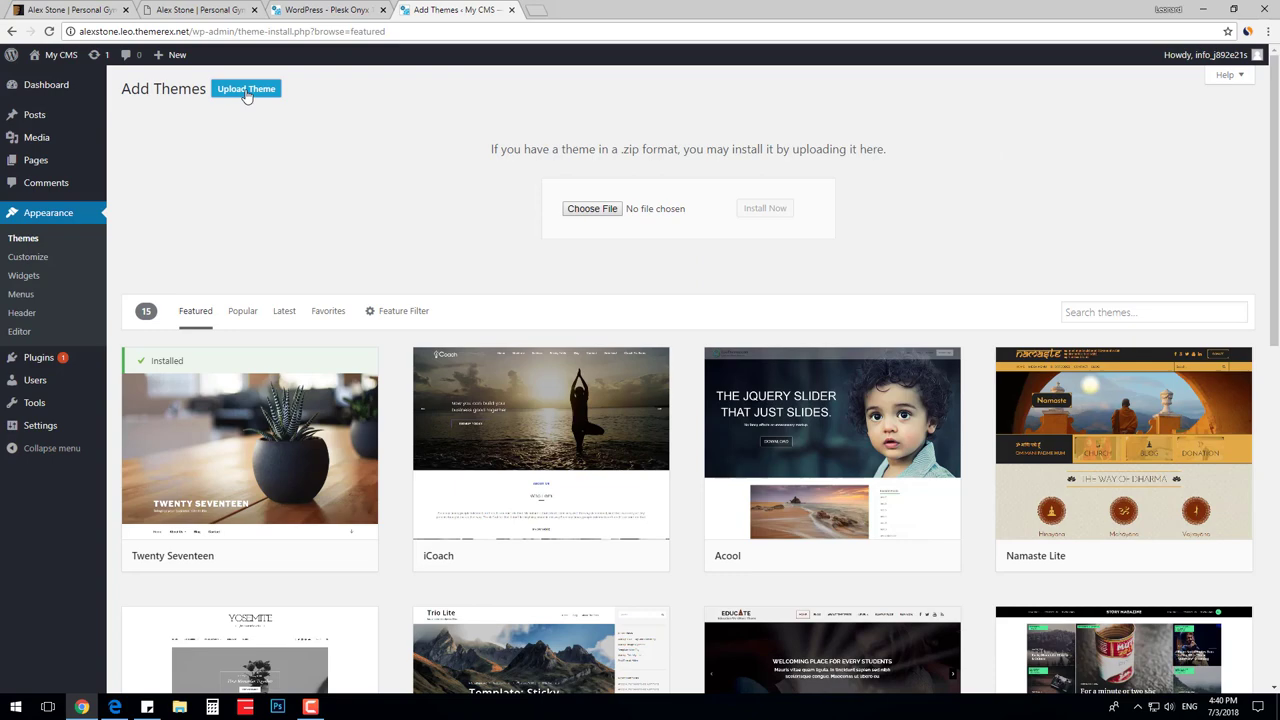
click(590, 210)
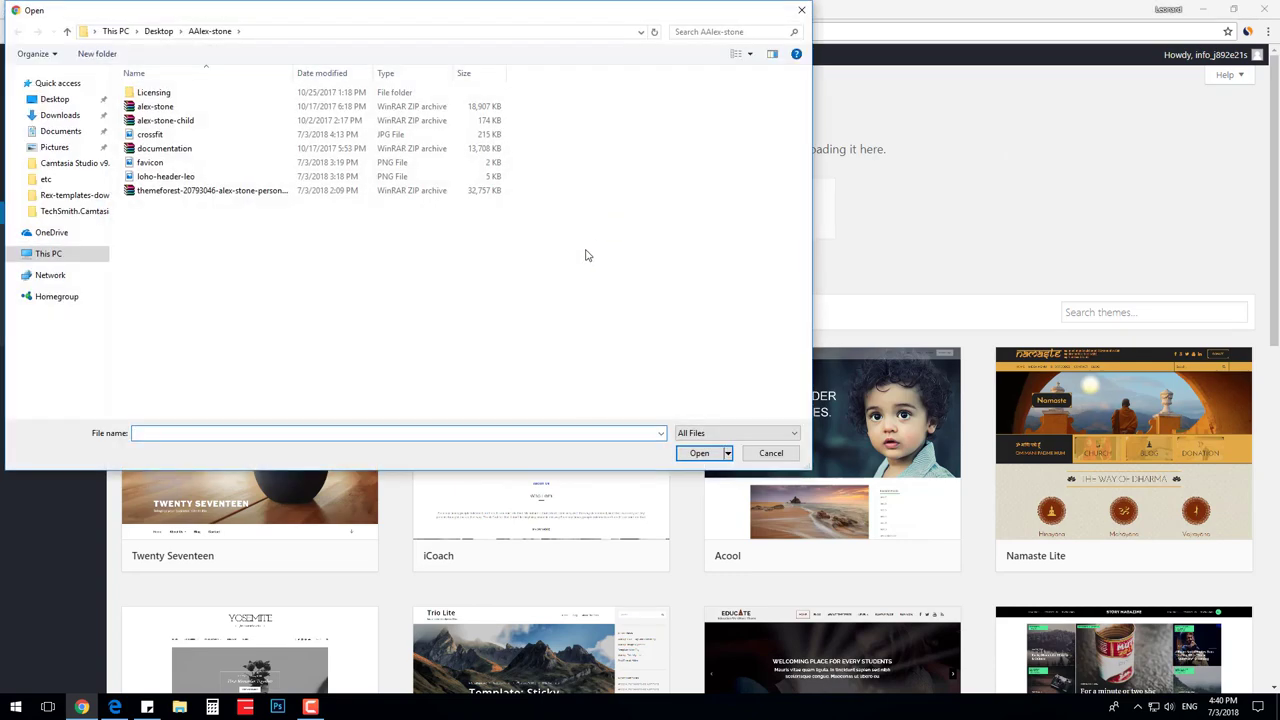
double_click(155, 106)
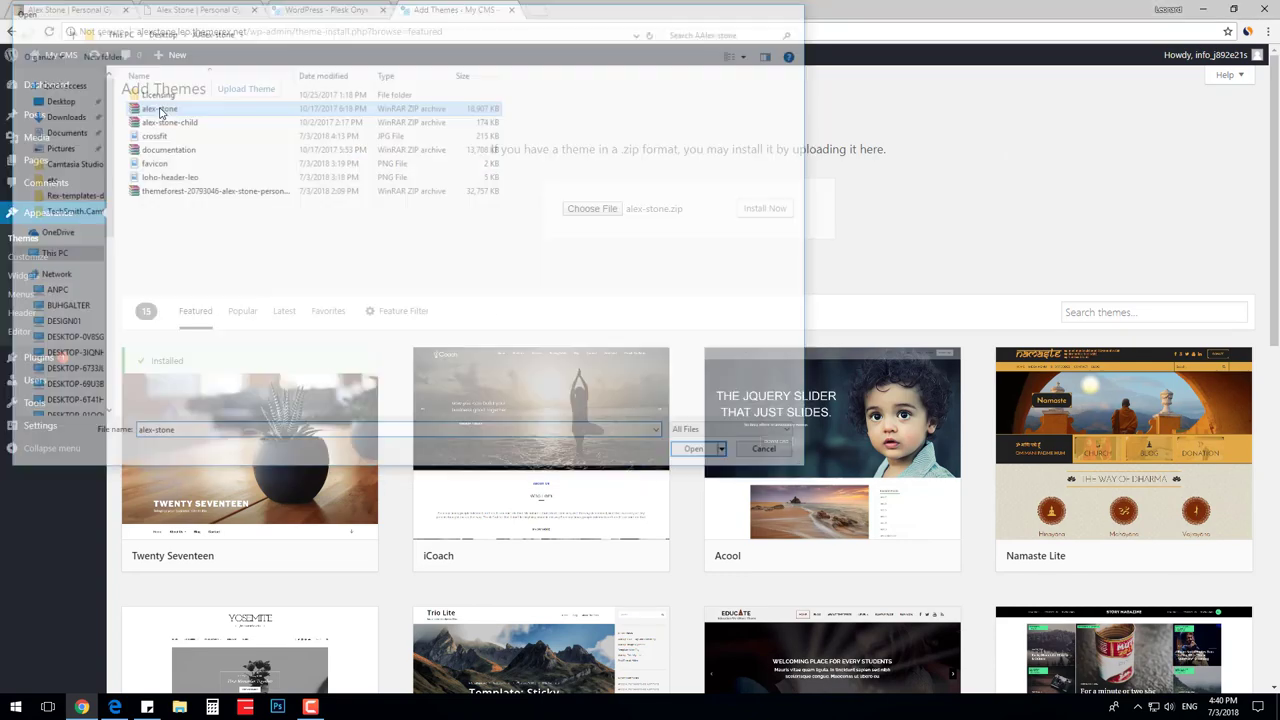
click(765, 208)
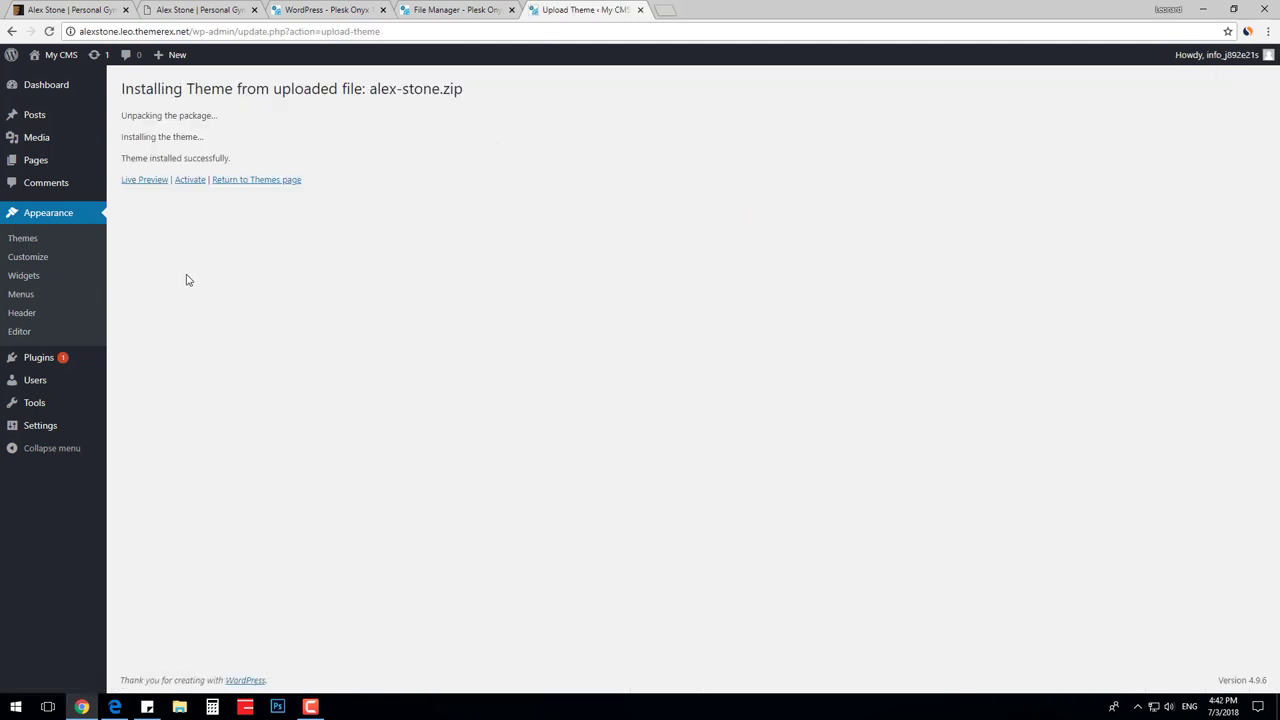
Activate the Alex Stone theme and bulk-activate all seven bundled plugins.
click(190, 180)
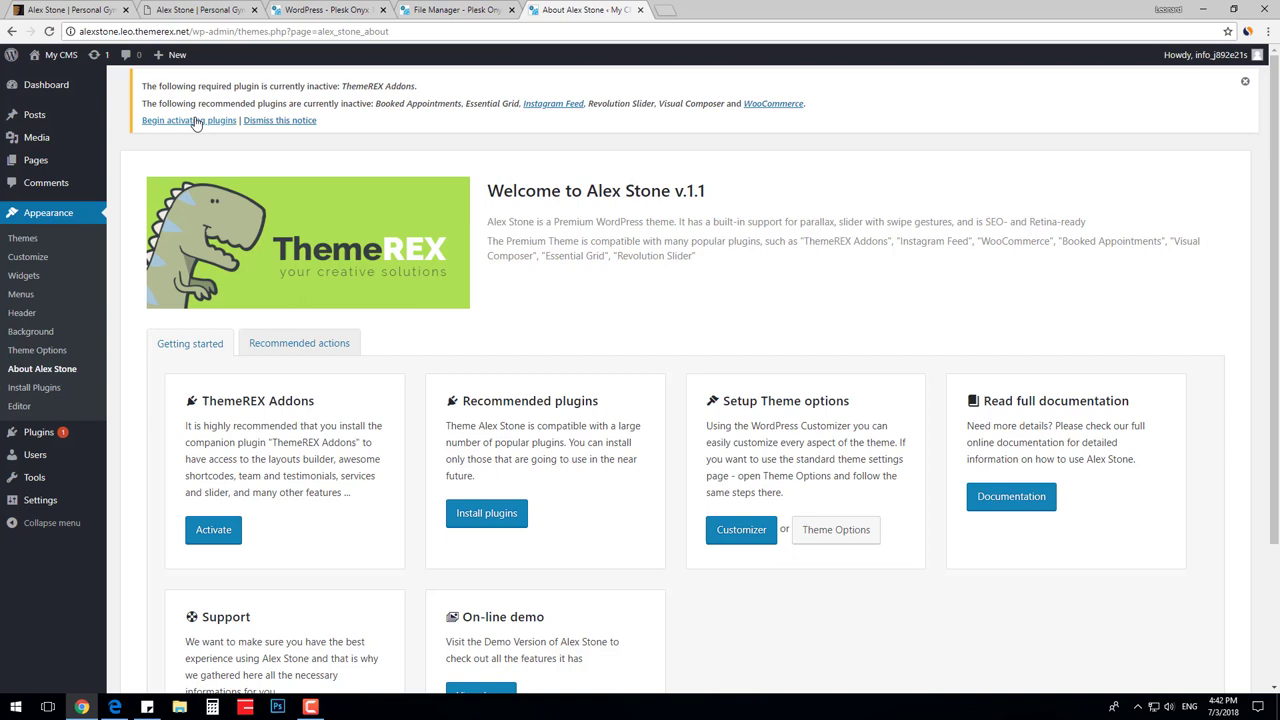
click(189, 120)
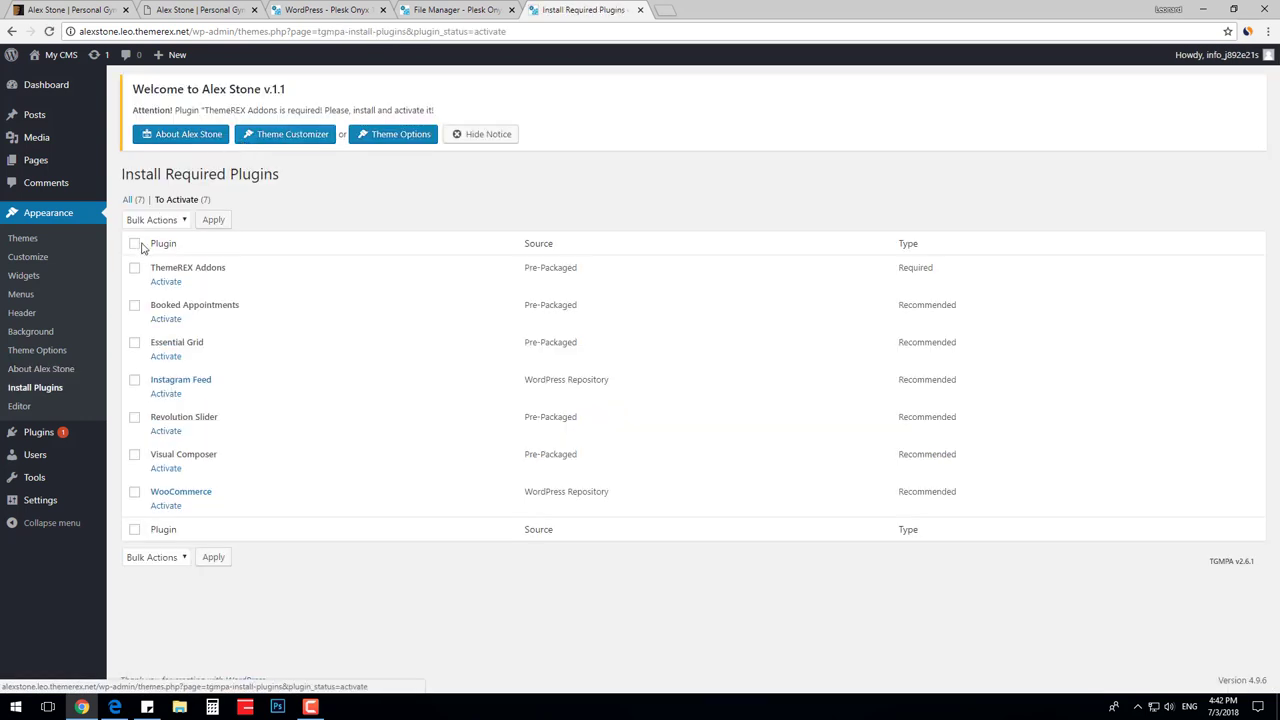
click(134, 244)
click(155, 220)
click(150, 244)
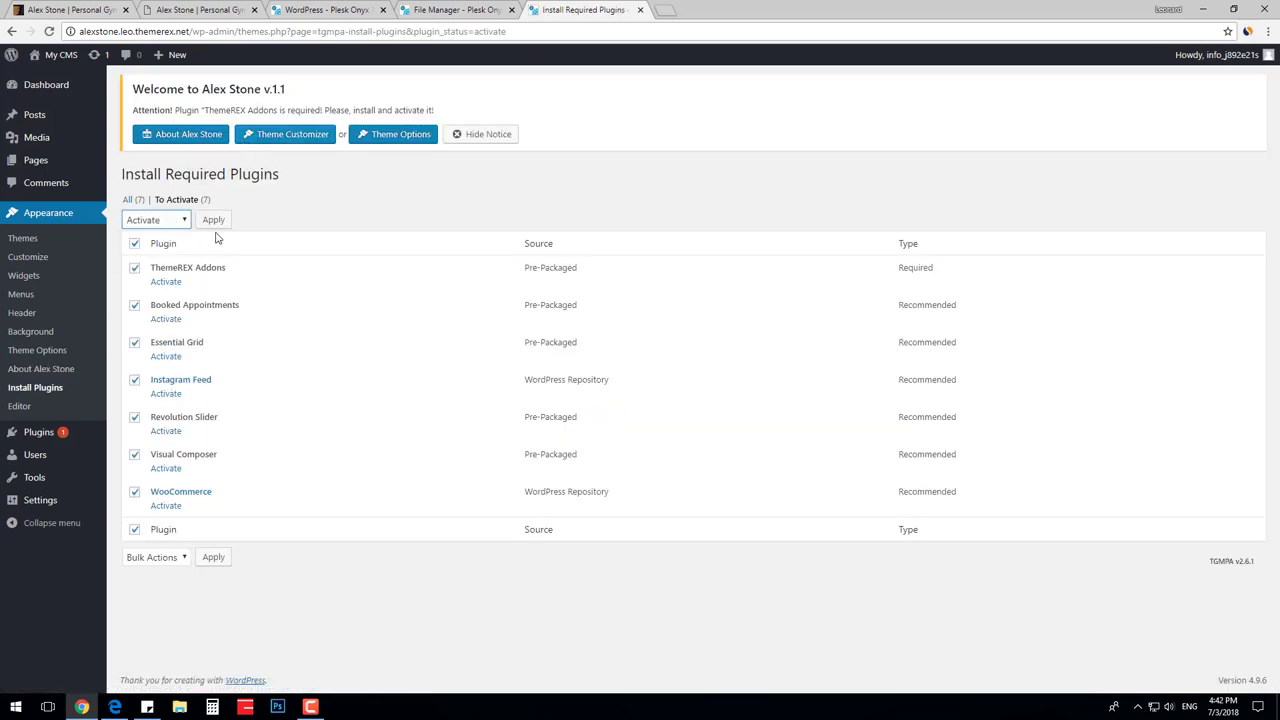
click(213, 220)
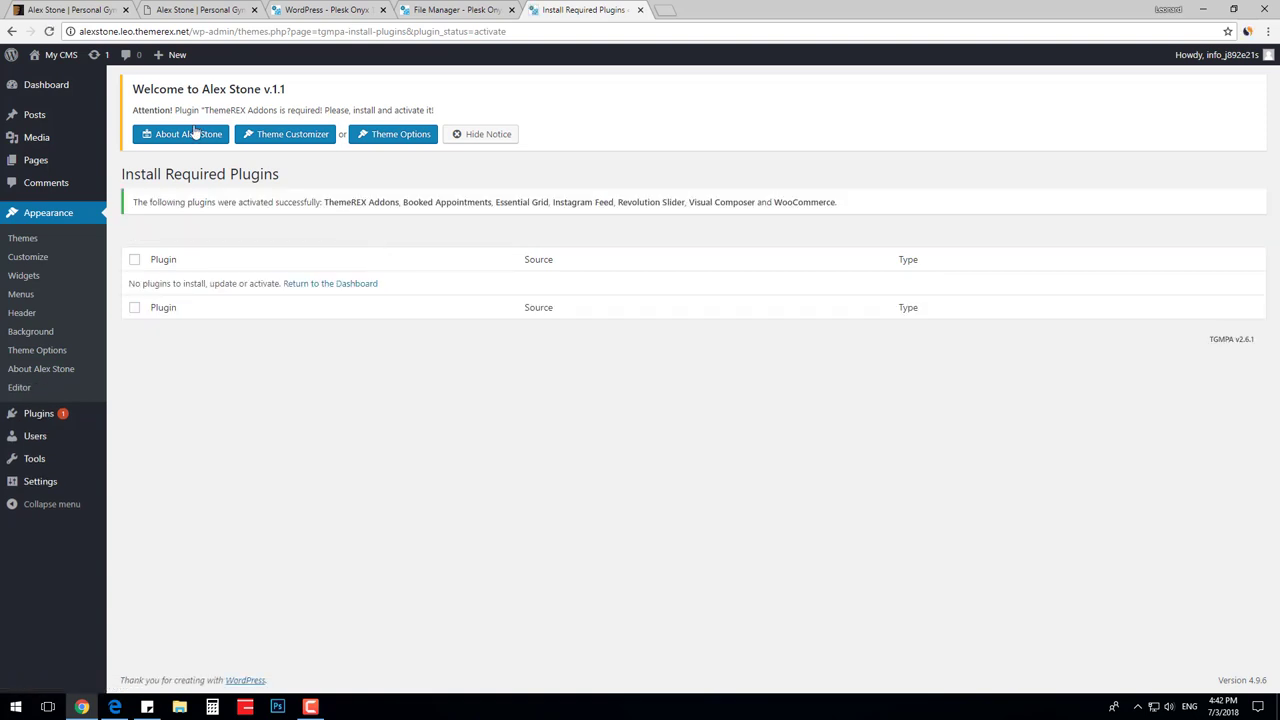
click(38, 212)
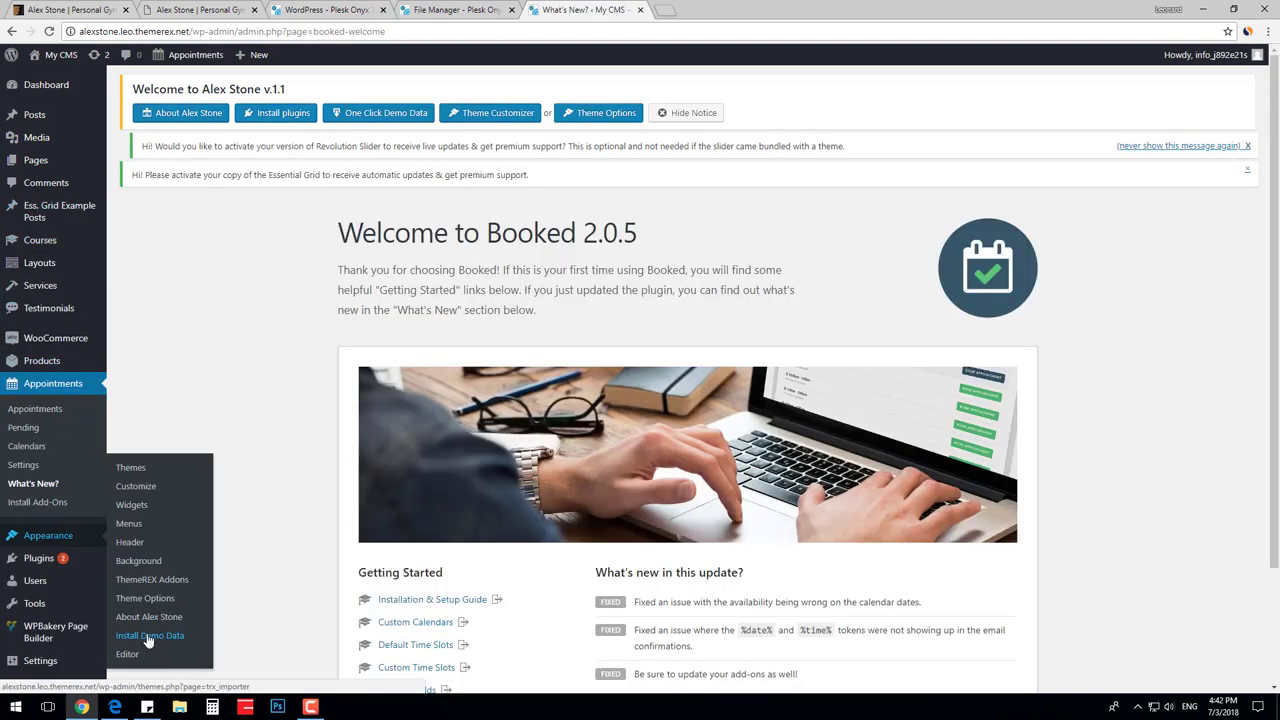
Import whole demo-site content with media, thumbnails, Essential Grid, Revolution Sliders and WooCommerce data.
click(150, 635)
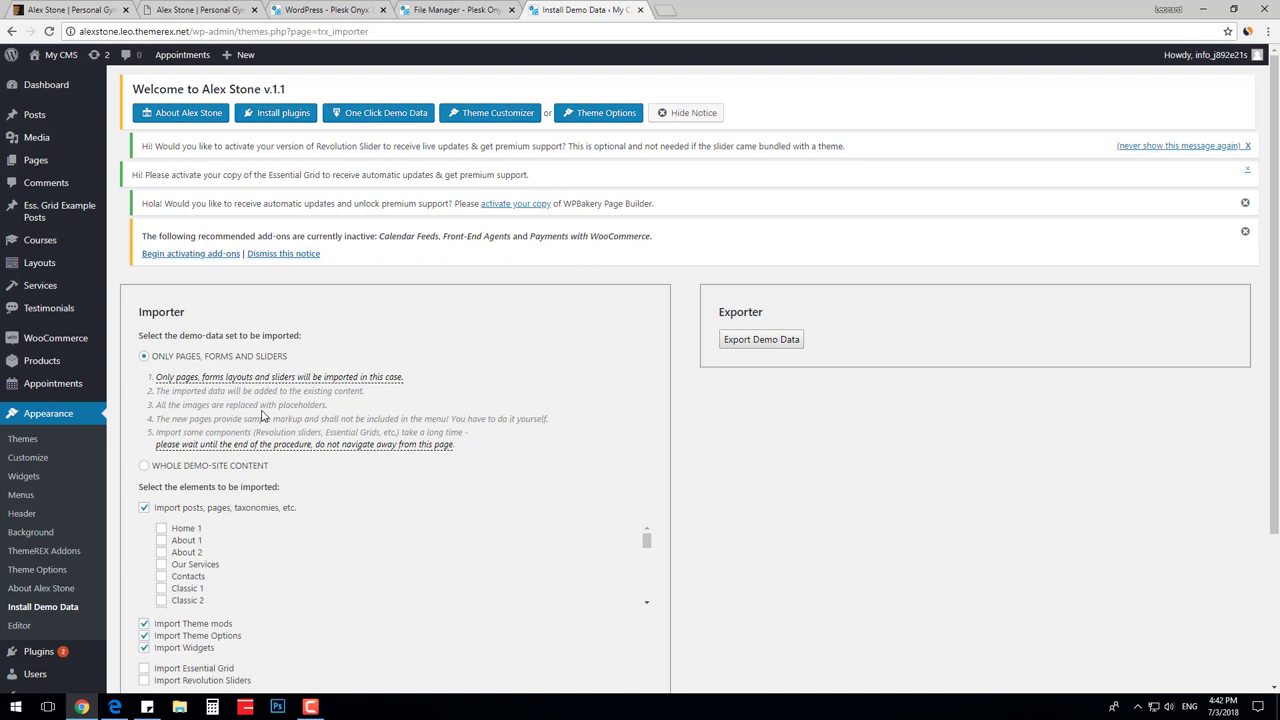
scroll(435, 459, down, 2)
scroll(435, 459, down, 1)
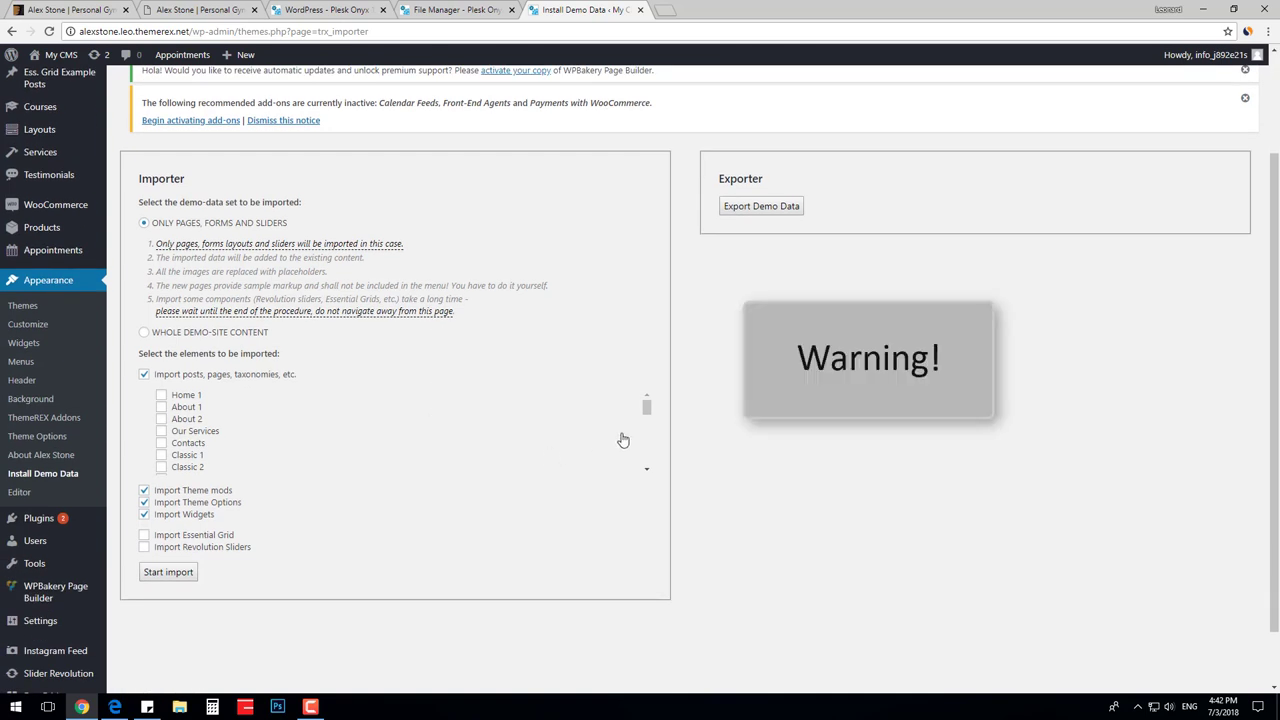
click(144, 332)
click(144, 364)
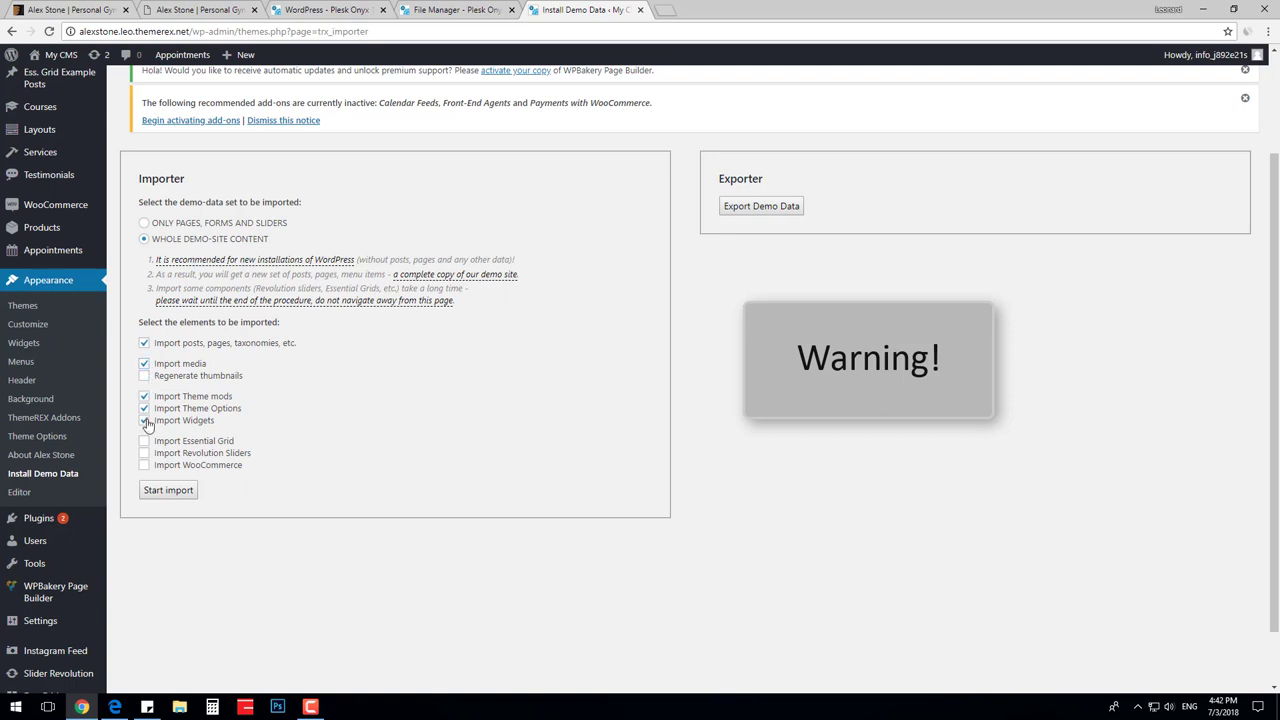
click(144, 376)
click(144, 441)
click(144, 453)
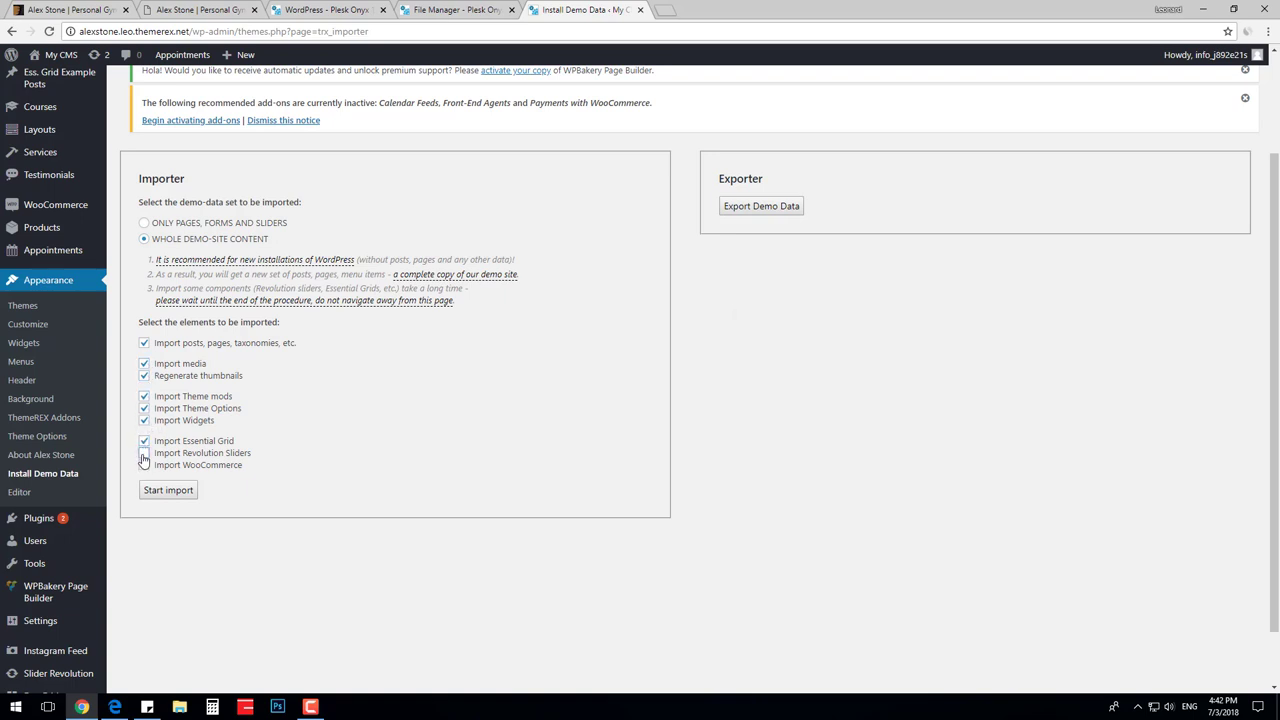
click(168, 490)
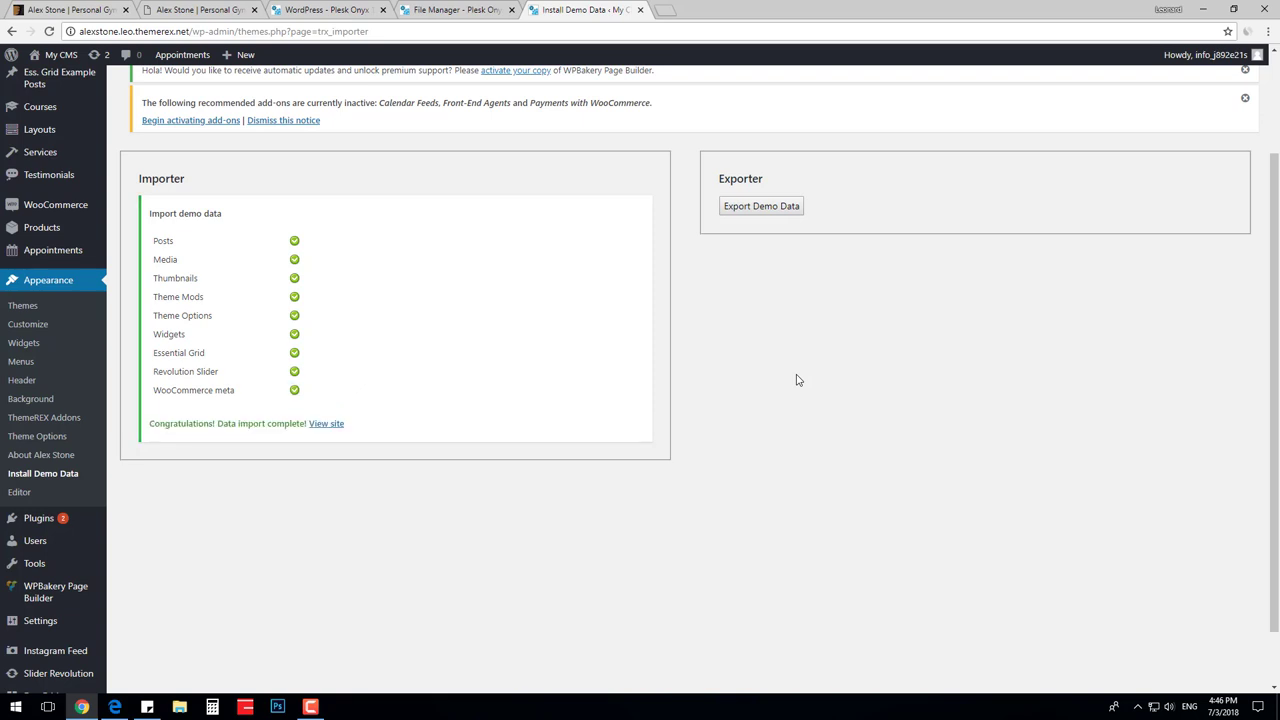
View the imported Alex Stone homepage in its newly opened browser tab.
click(326, 423)
click(700, 10)
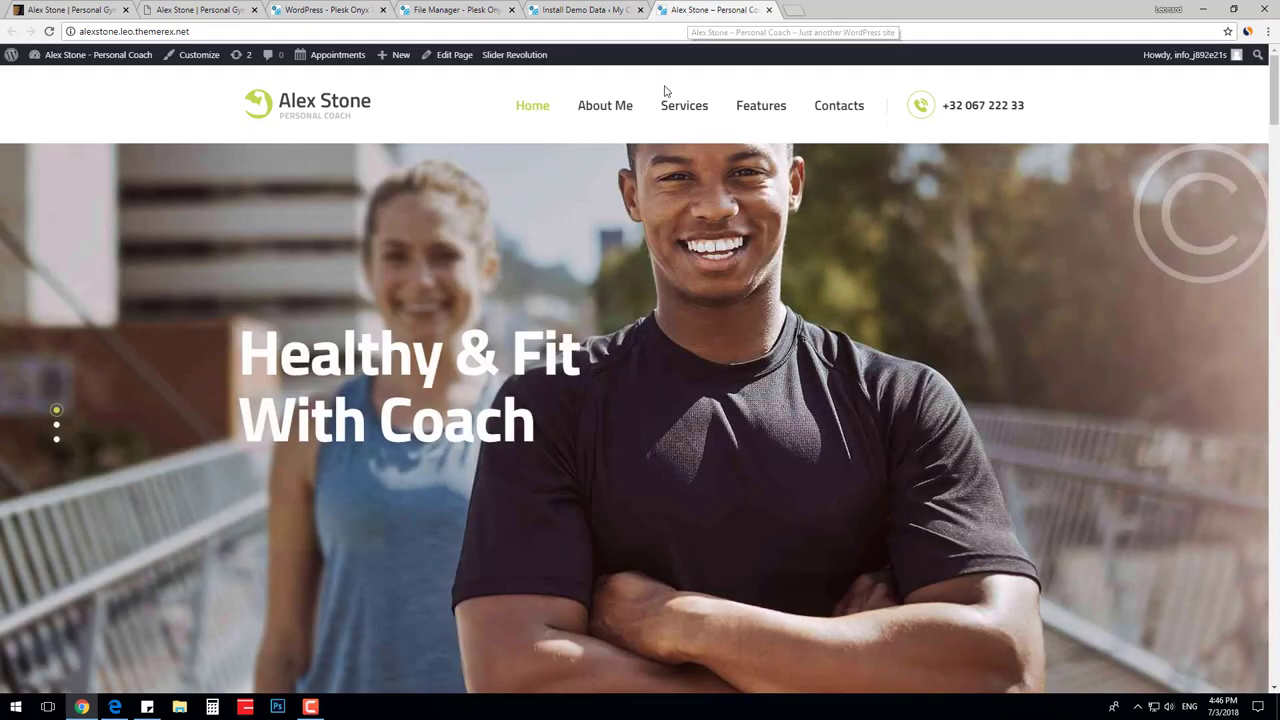
mouse_move(532, 105)
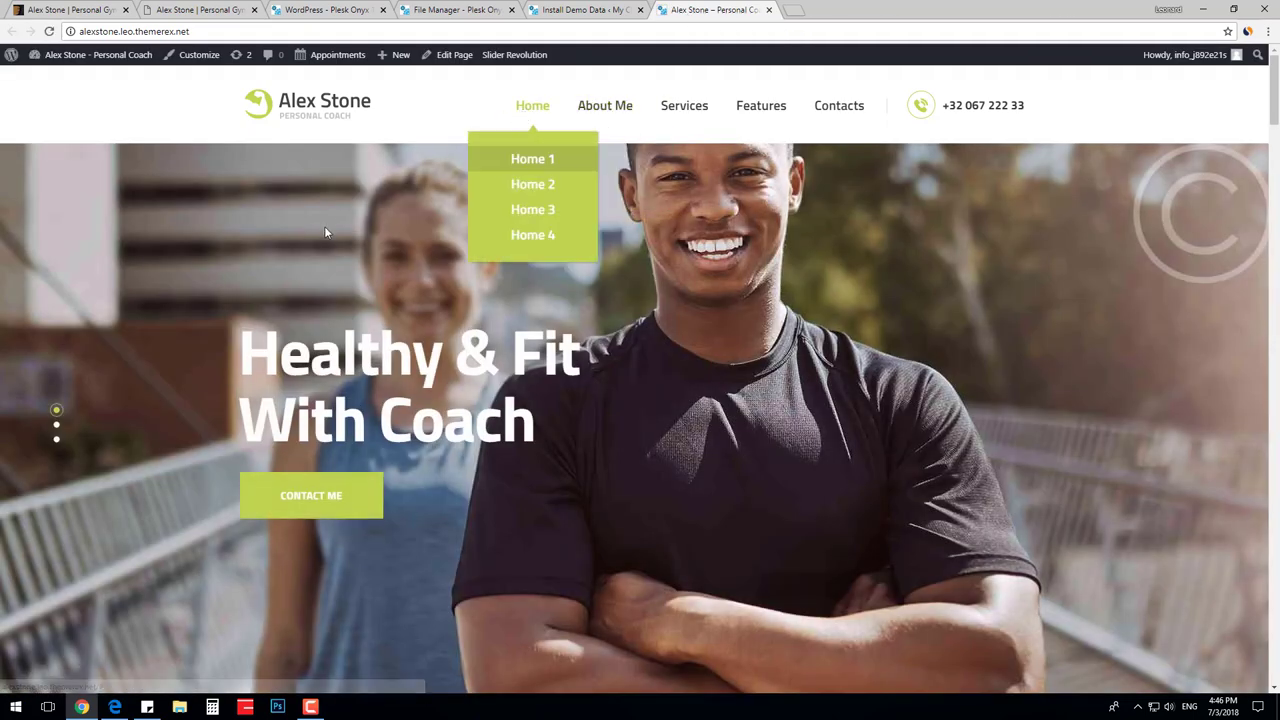
scroll(324, 226, down, 5)
scroll(324, 226, down, 5)
scroll(324, 234, down, 5)
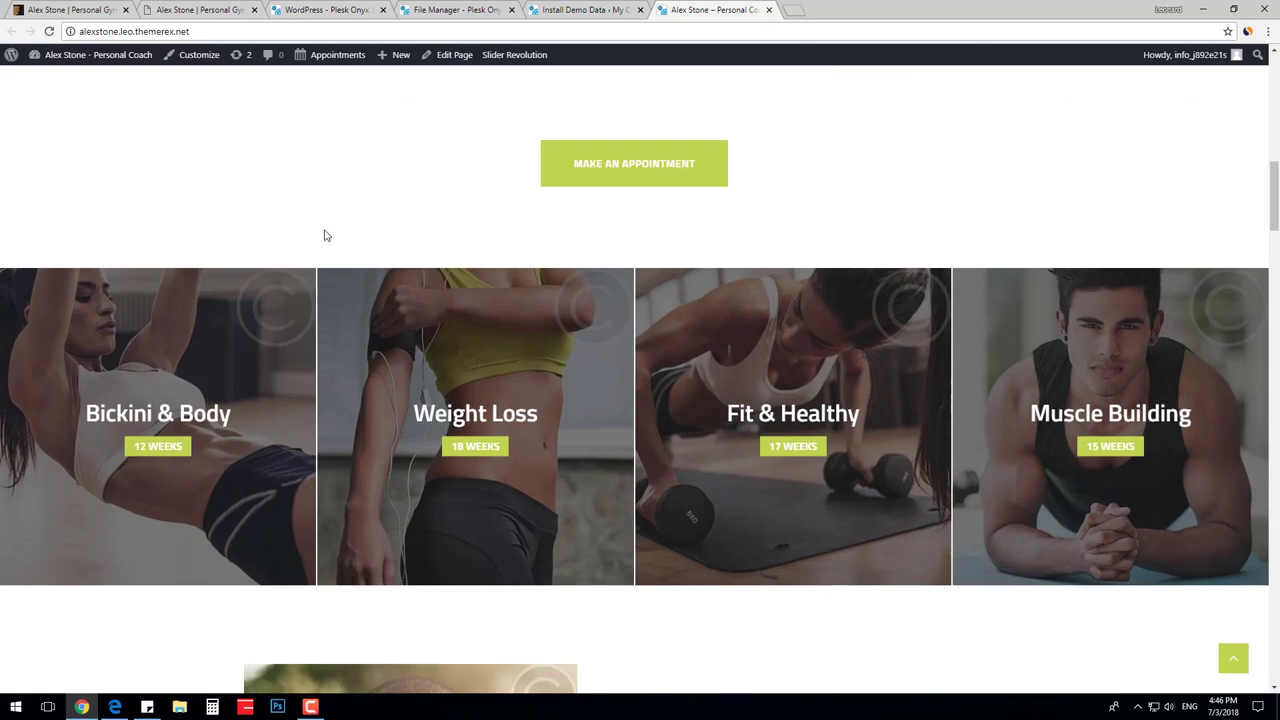
scroll(324, 235, down, 5)
scroll(324, 235, up, 8)
scroll(324, 235, up, 8)
scroll(327, 241, up, 3)
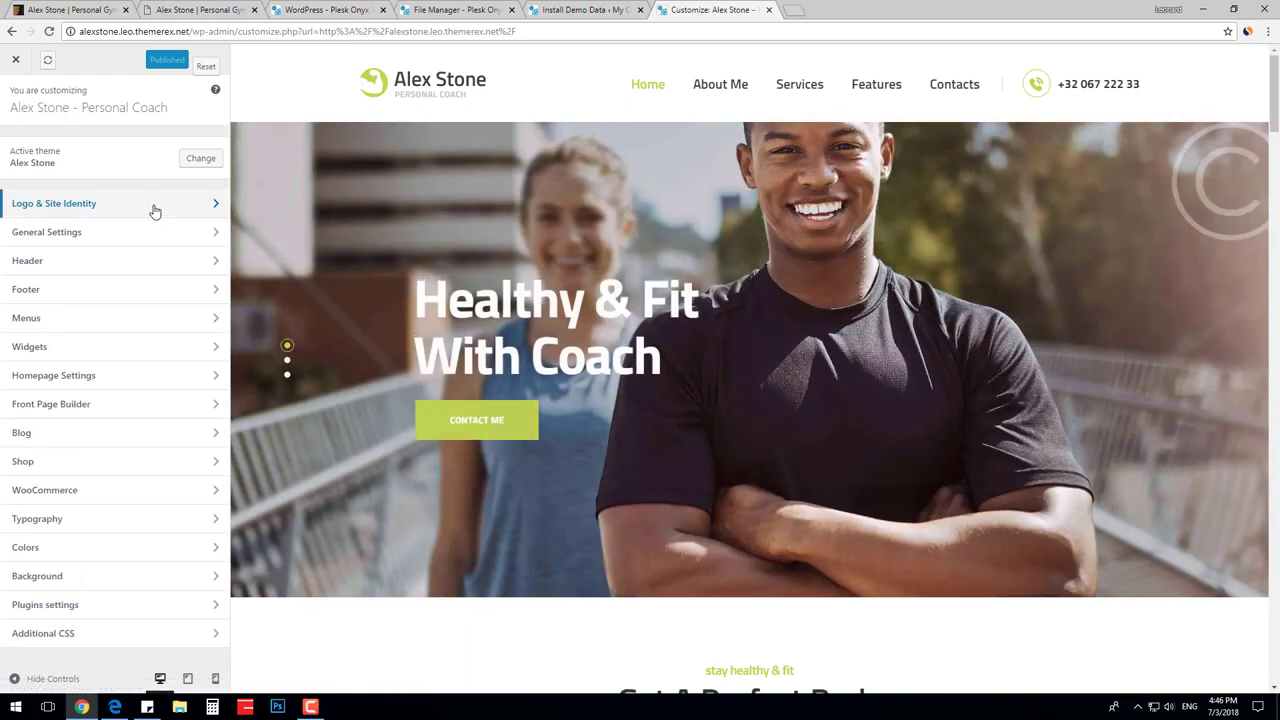
In Logo & Site Identity, enter title 'Leo Welch - Personal Coach' and tagline 'The Best Gym in the city'.
click(155, 211)
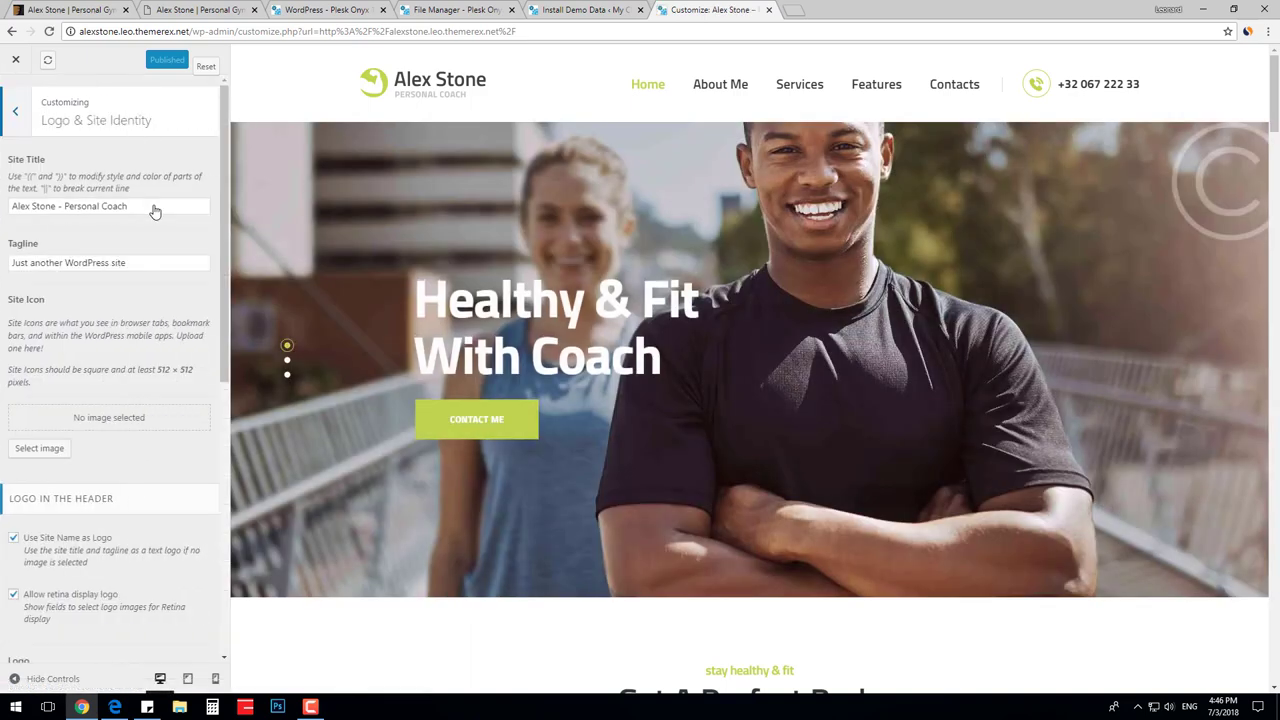
drag(56, 206, 10, 206)
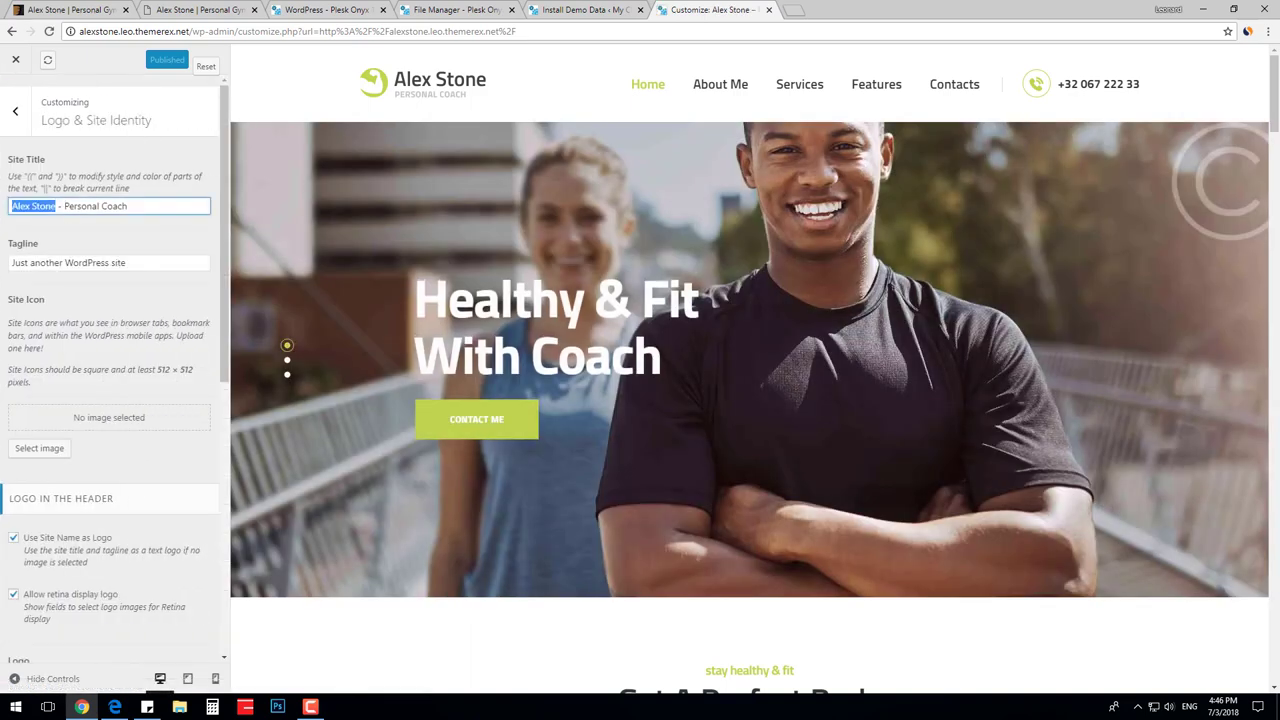
text(Leo Welch)
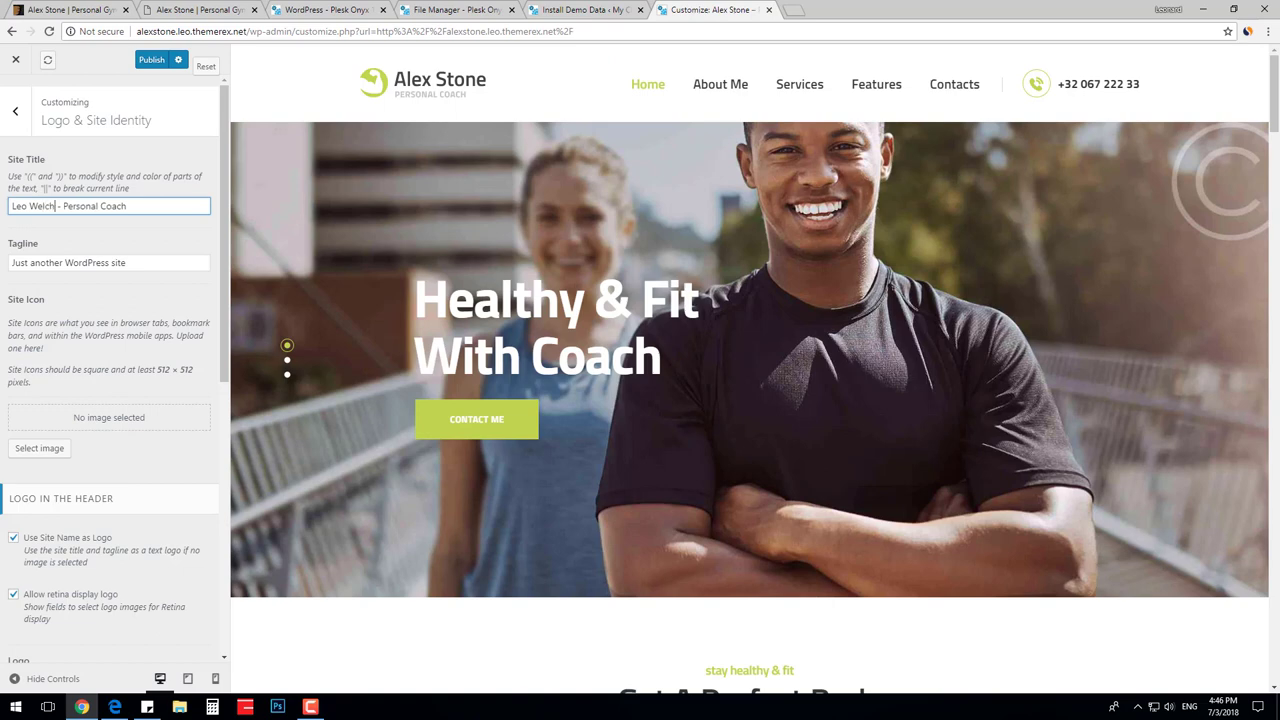
drag(183, 263, 8, 263)
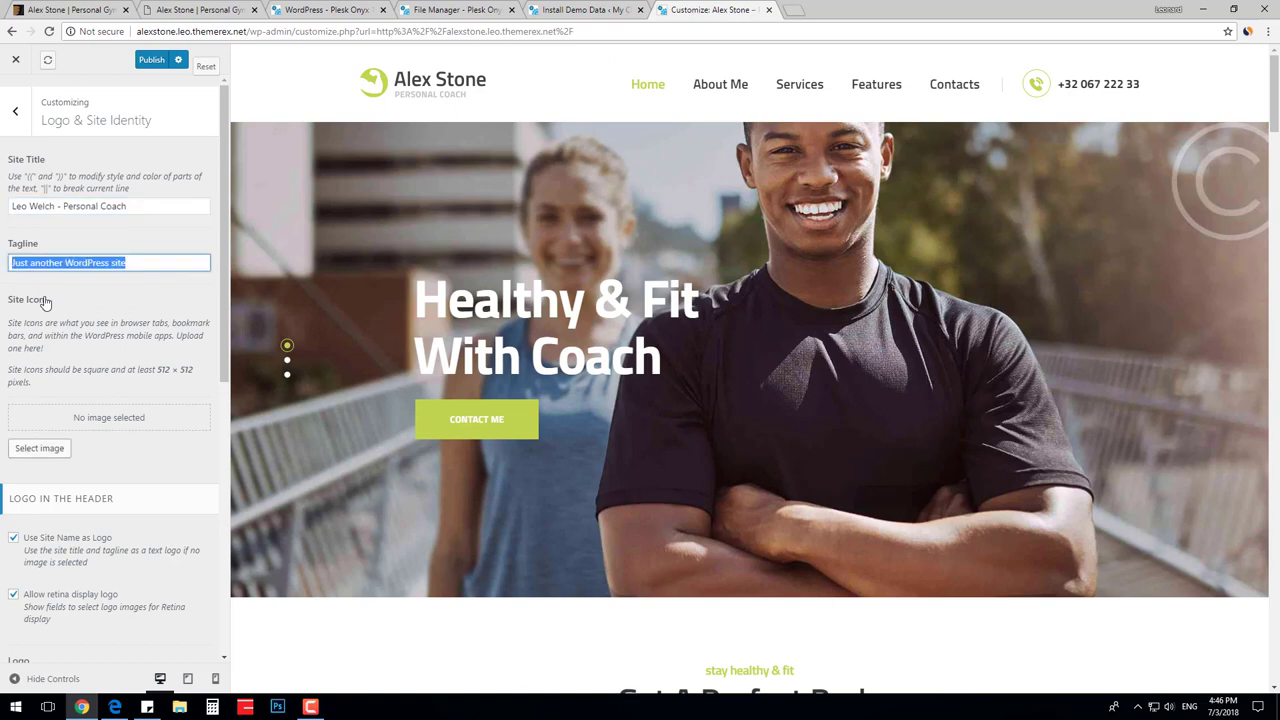
text(The Best Gym in the city)
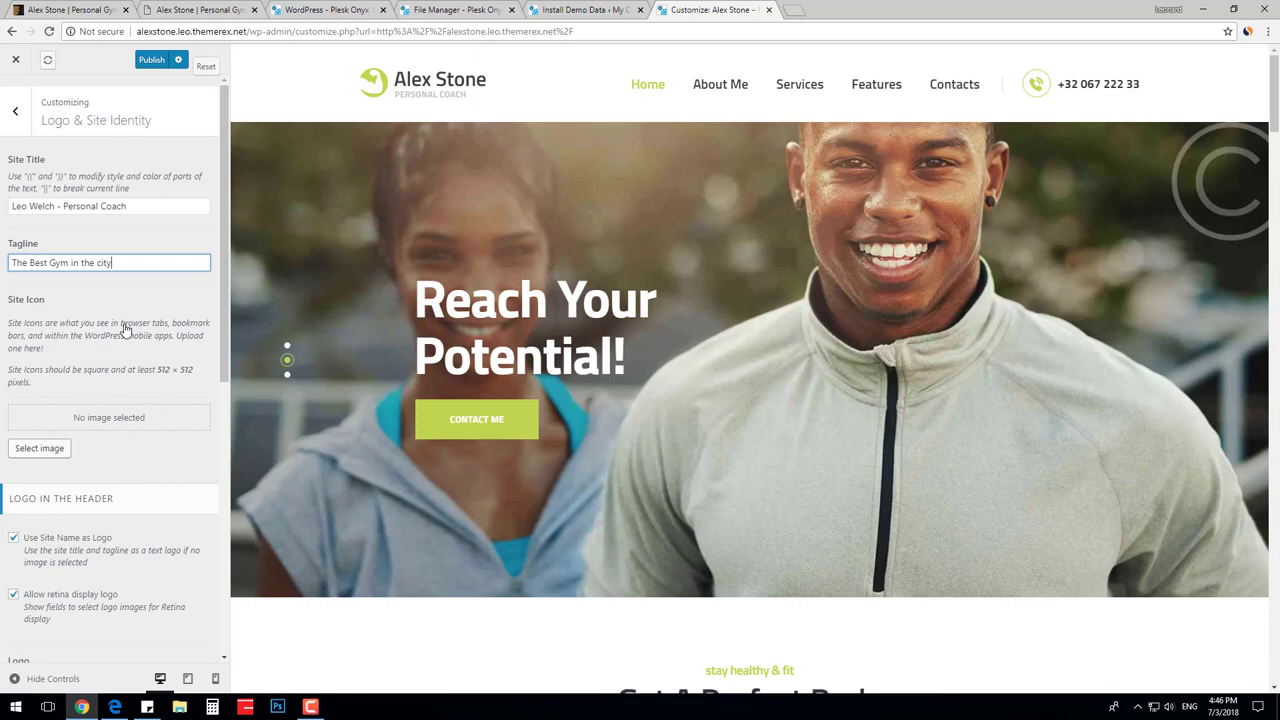
scroll(126, 330, down, 1)
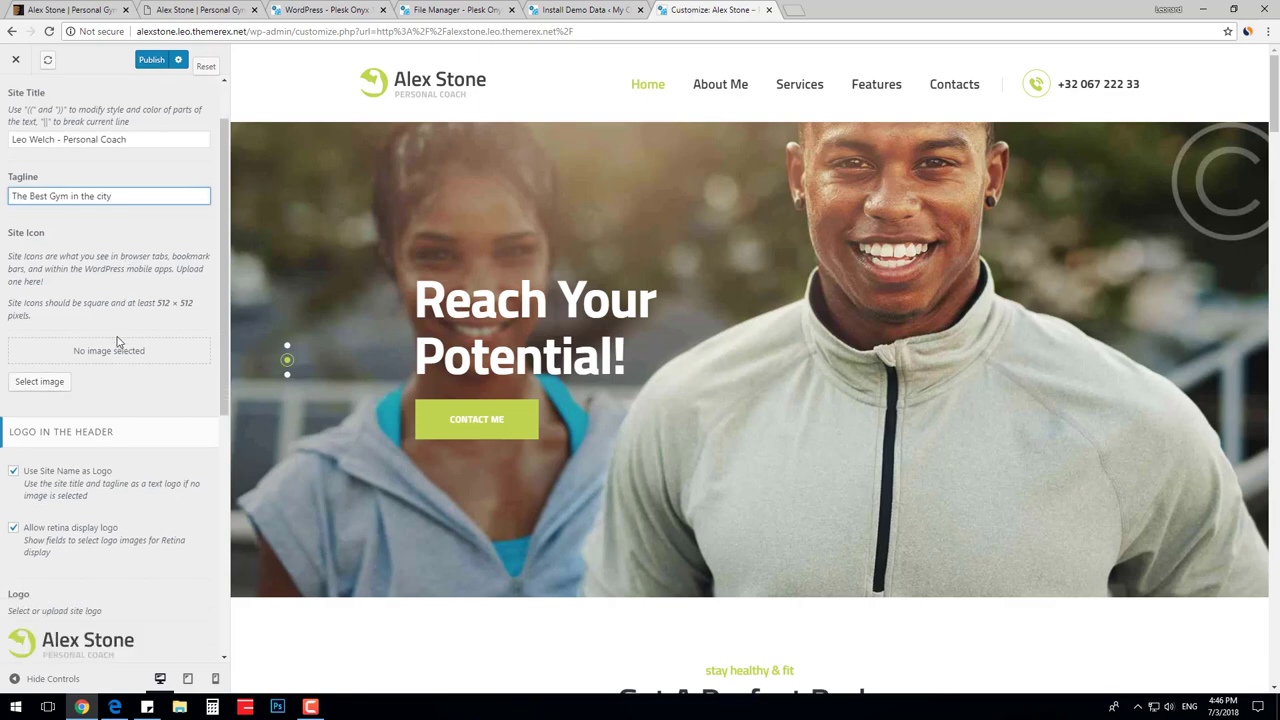
Upload favicon.png, crop it, and apply it as the Customizer site icon.
click(46, 384)
click(55, 108)
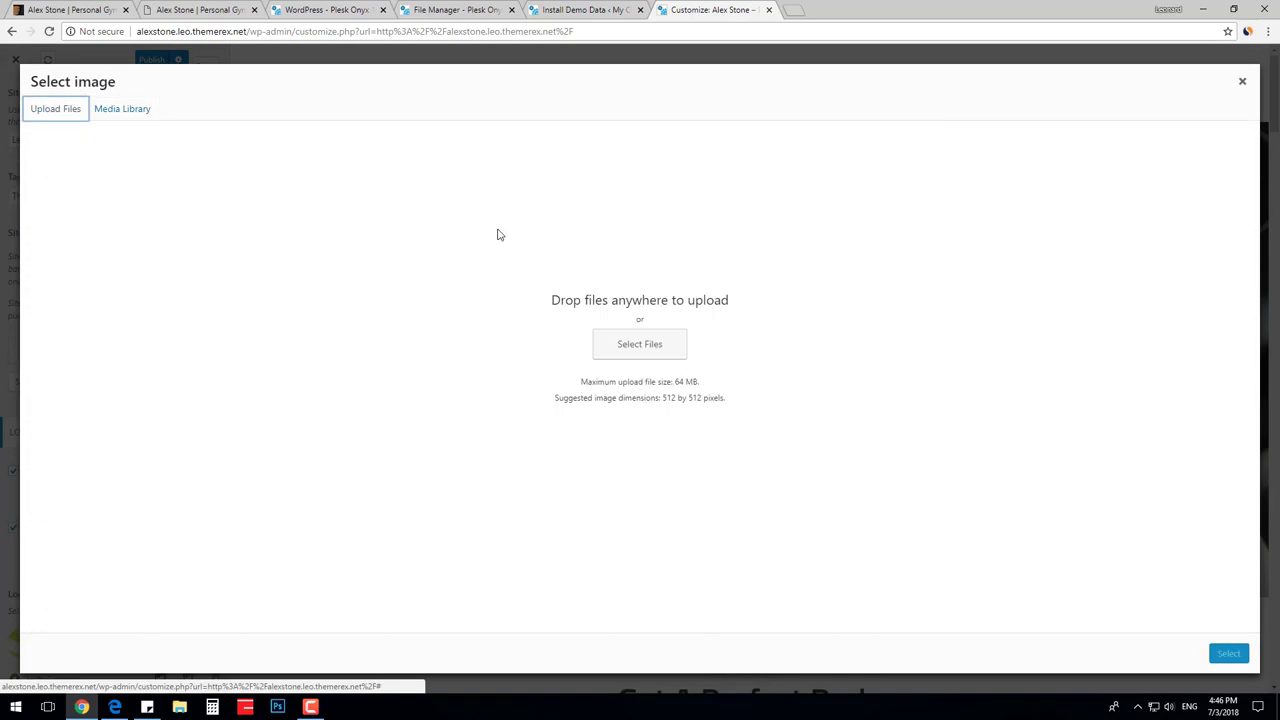
click(639, 344)
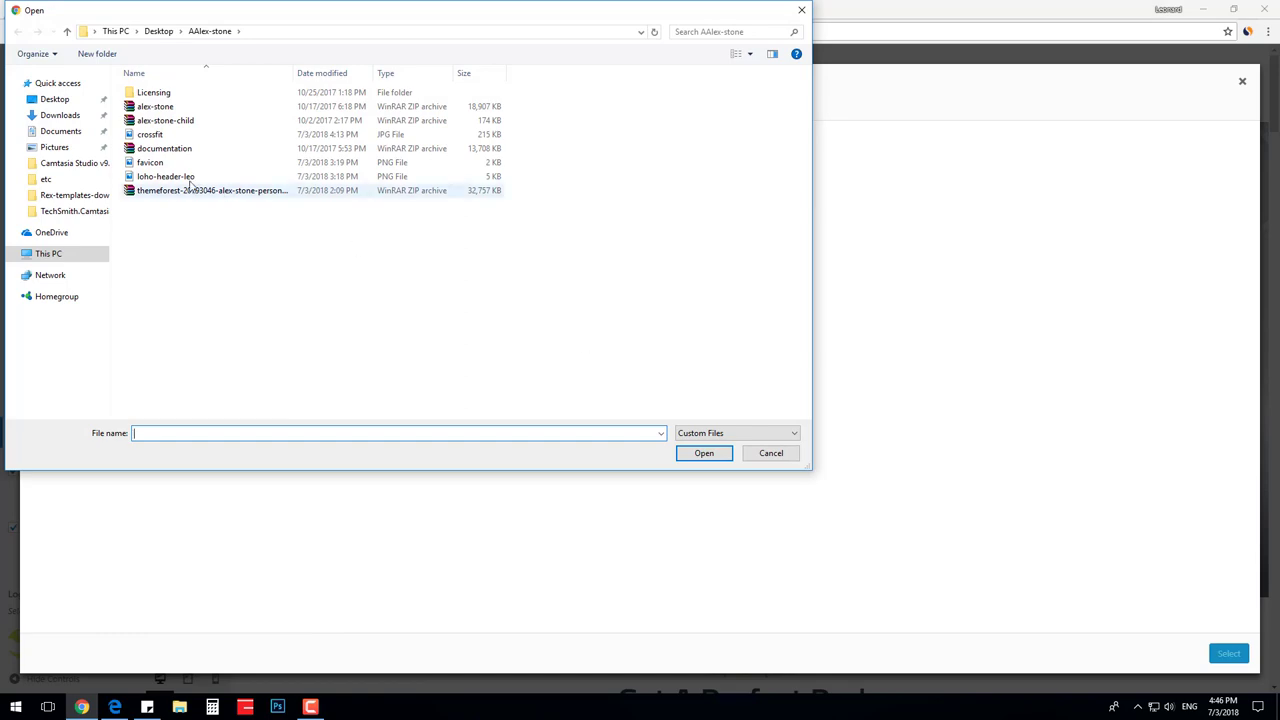
click(149, 162)
double_click(149, 162)
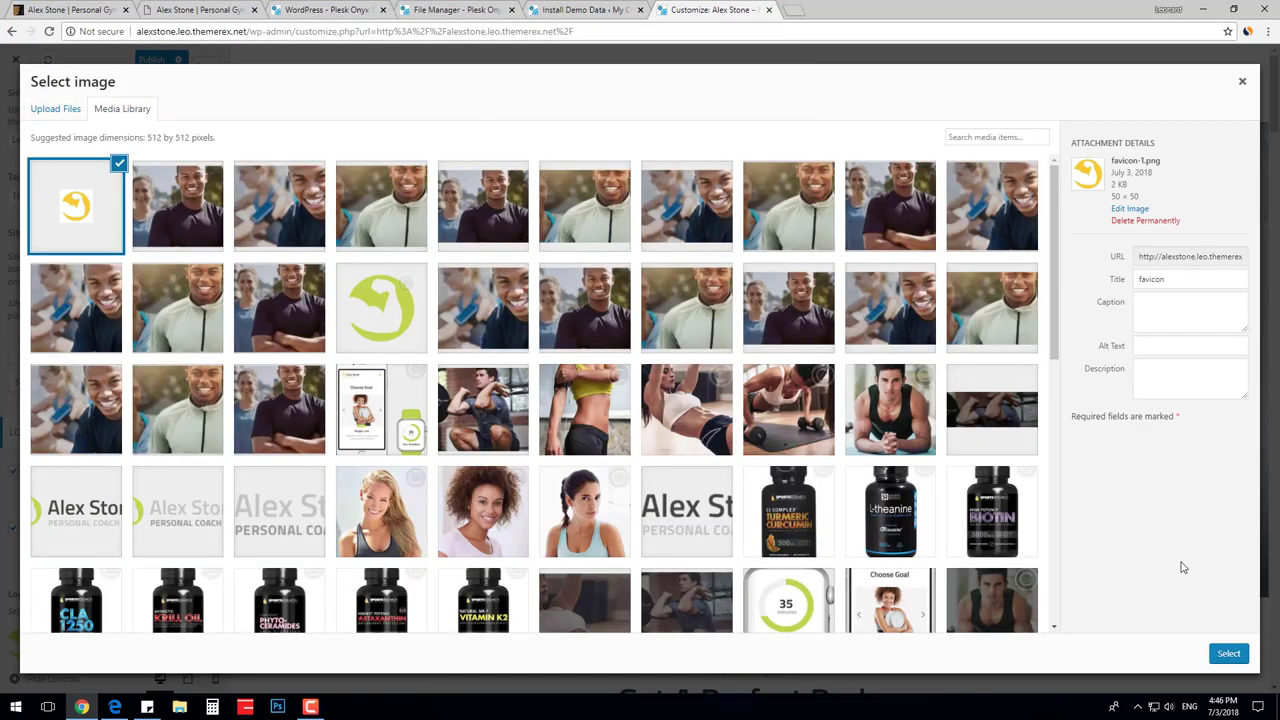
click(1228, 653)
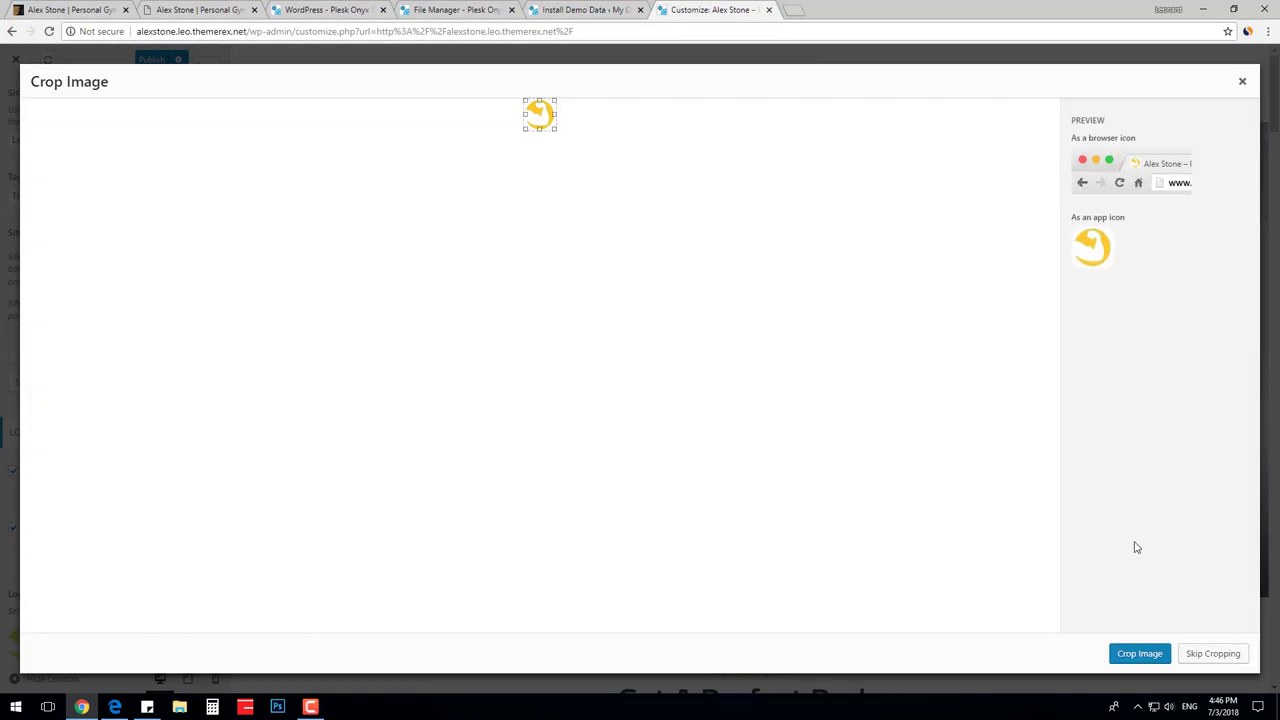
click(1137, 654)
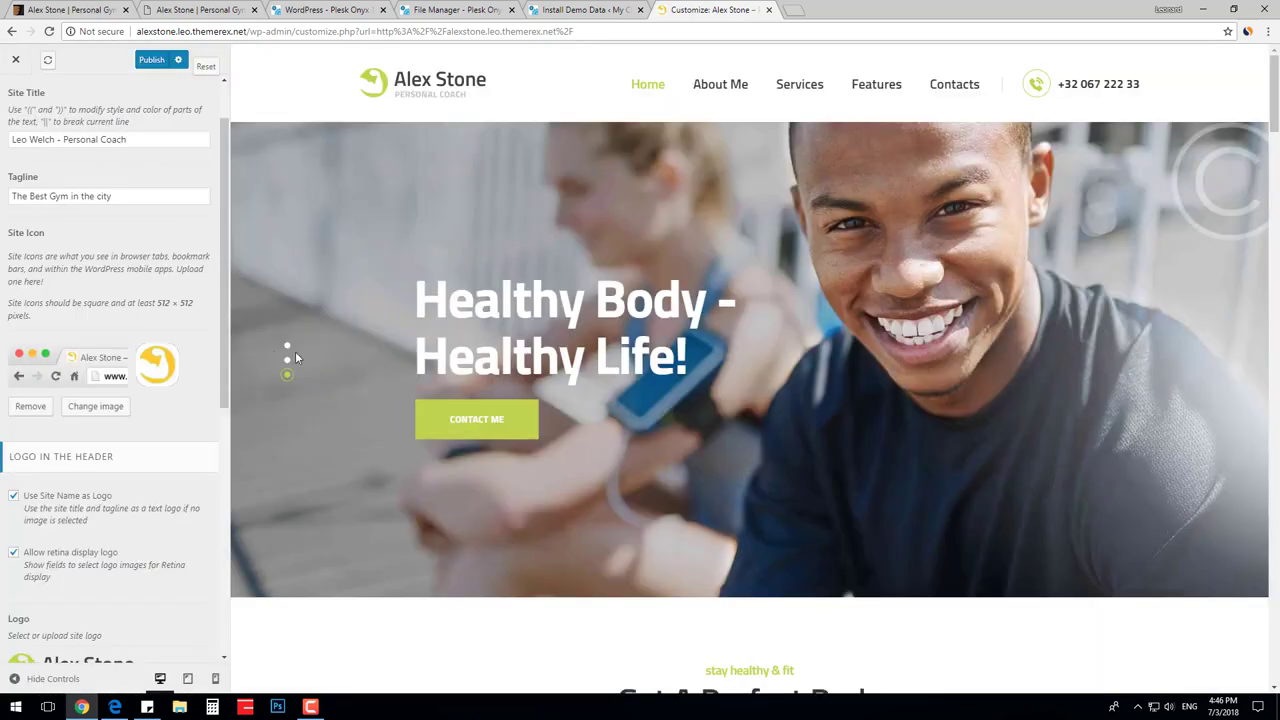
scroll(126, 377, down, 3)
scroll(111, 407, down, 2)
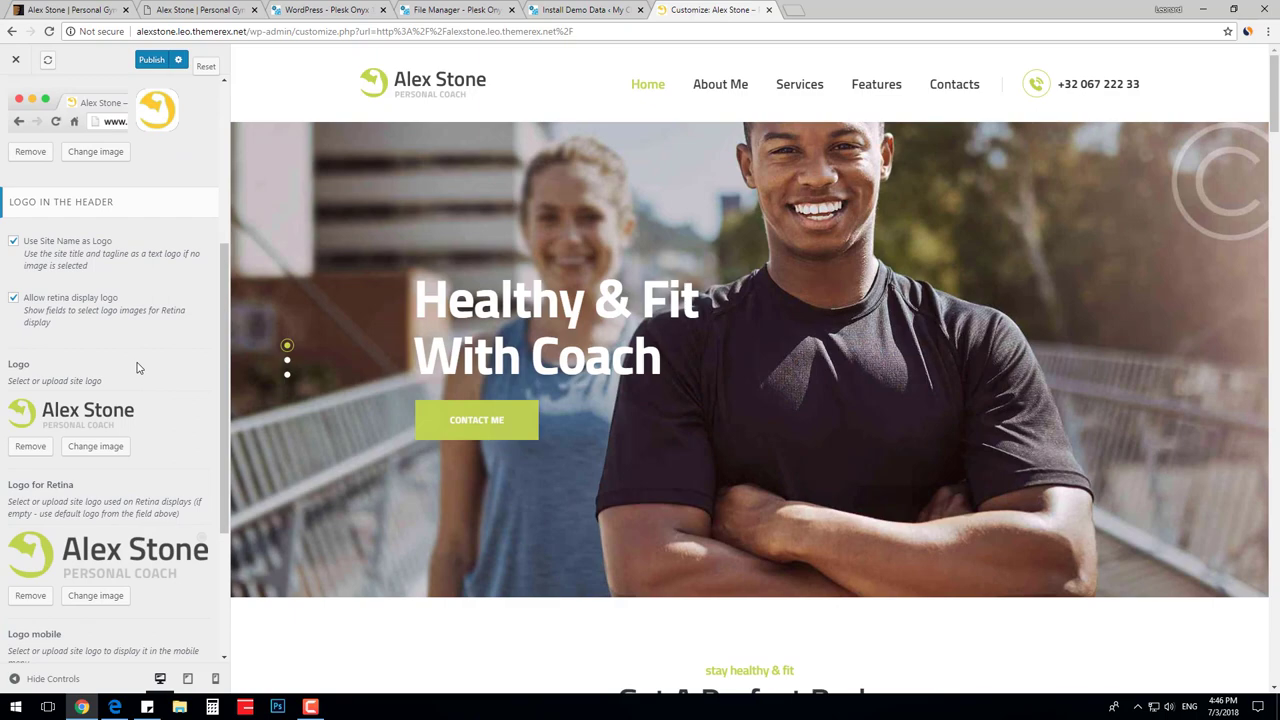
Upload loho-header-leo.png as the header logo and publish the Customizer changes.
click(95, 434)
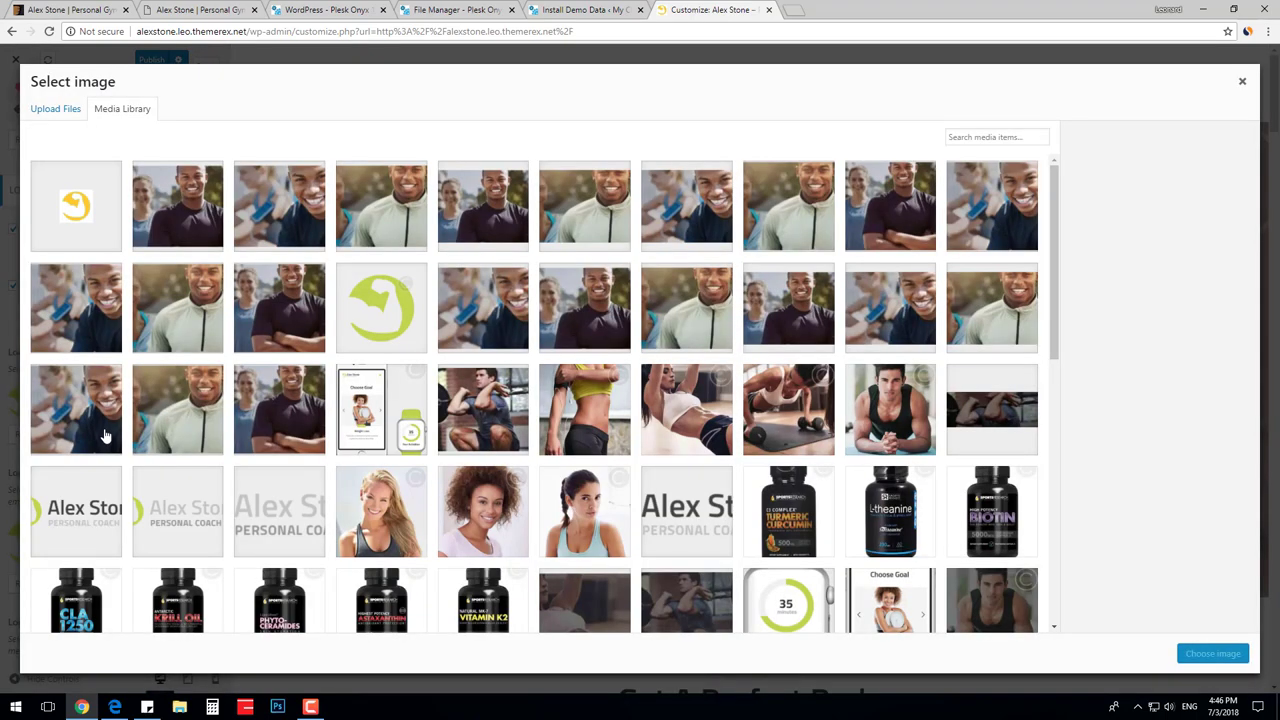
click(55, 108)
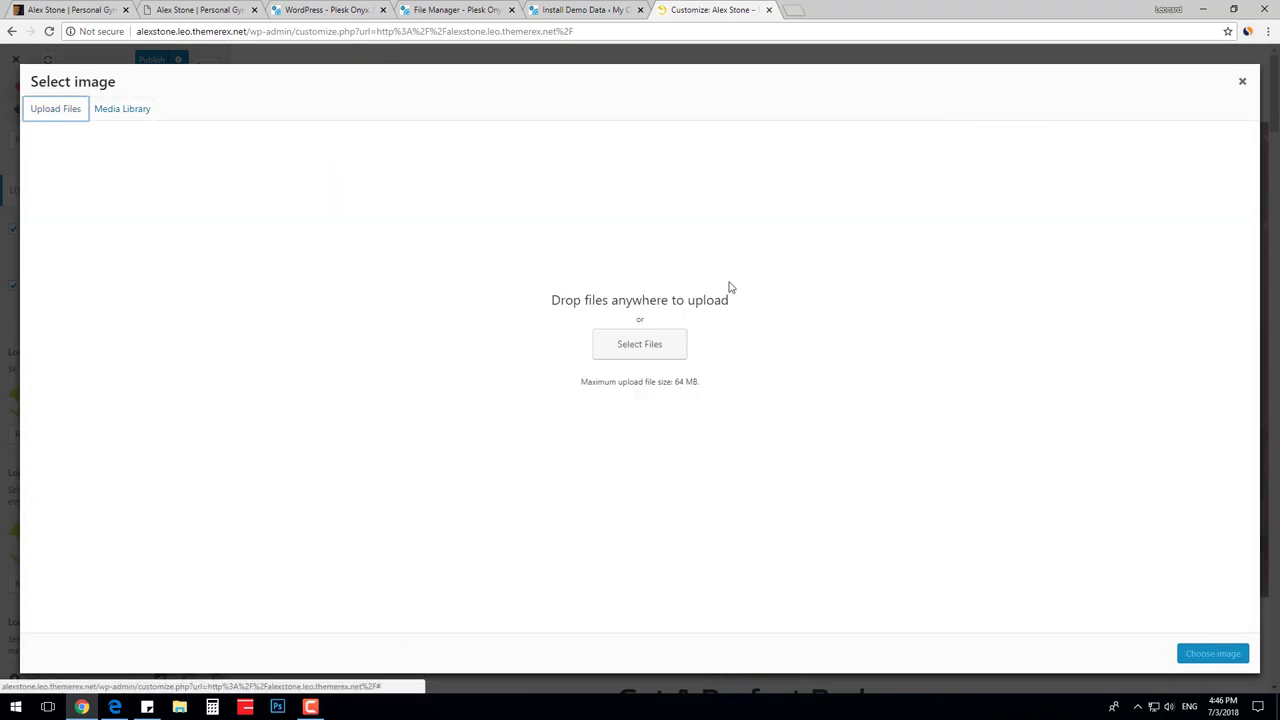
click(637, 340)
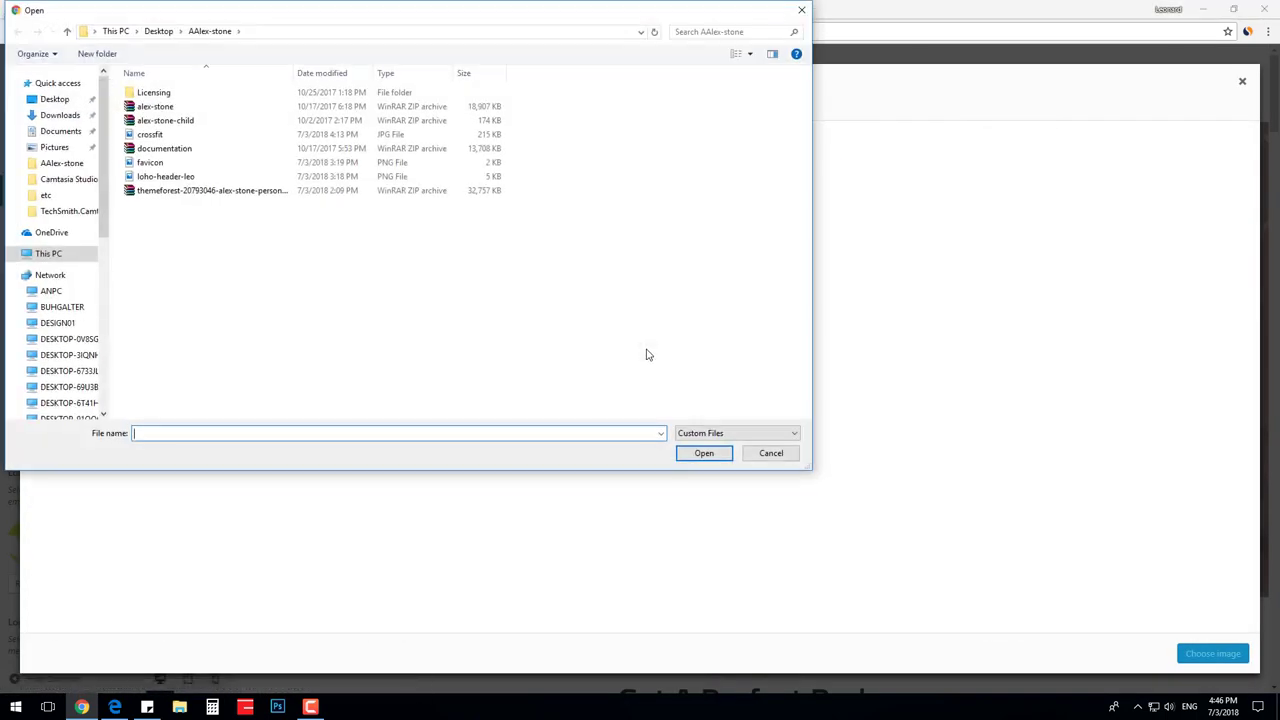
double_click(166, 176)
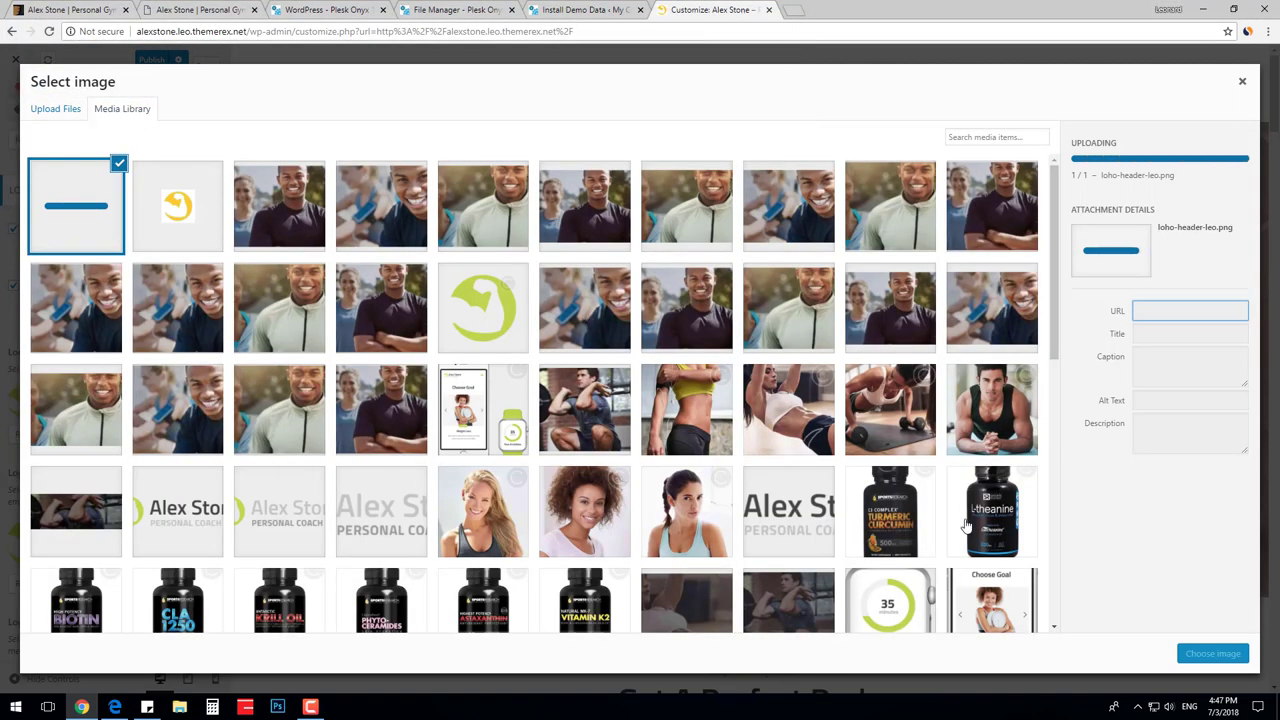
click(1213, 653)
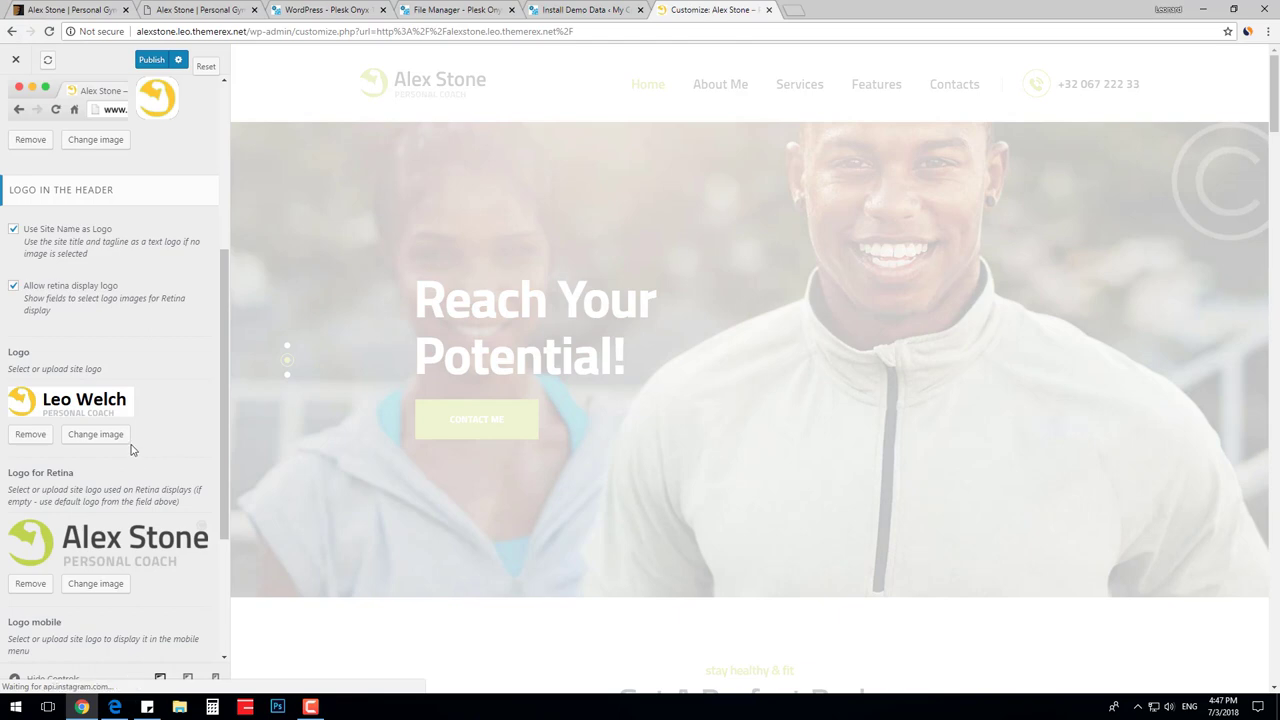
scroll(126, 451, up, 3)
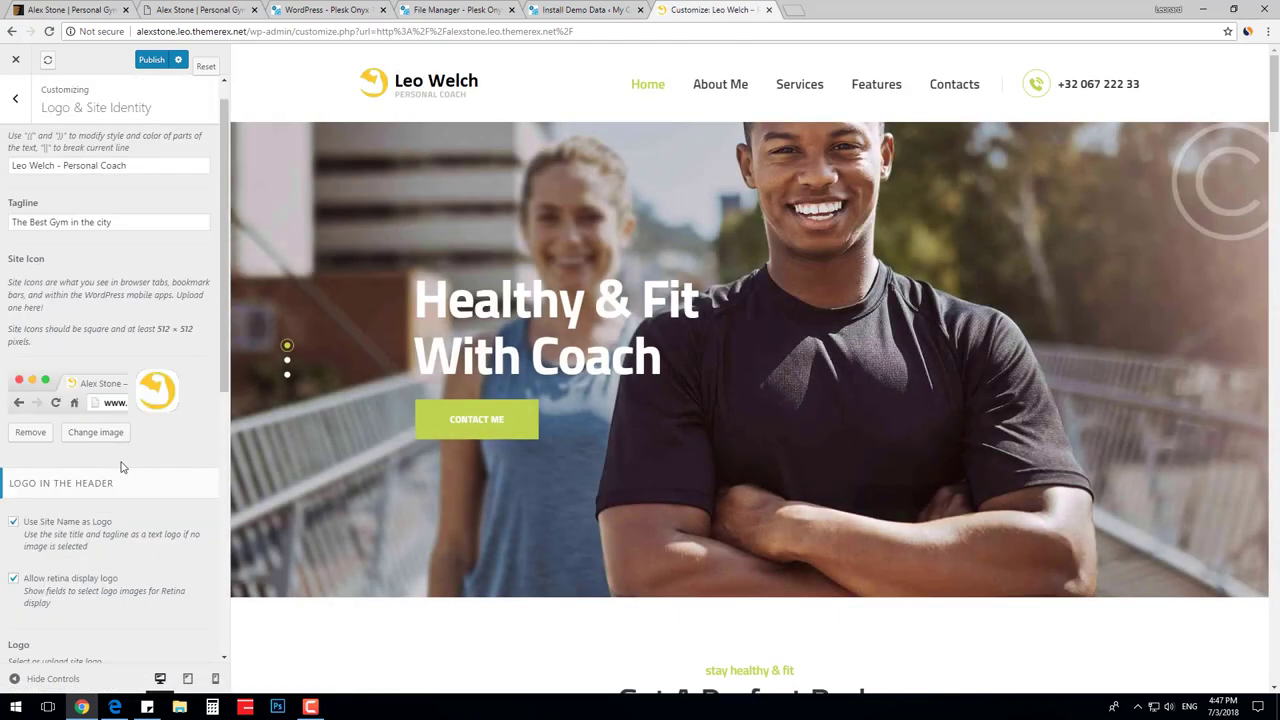
click(151, 60)
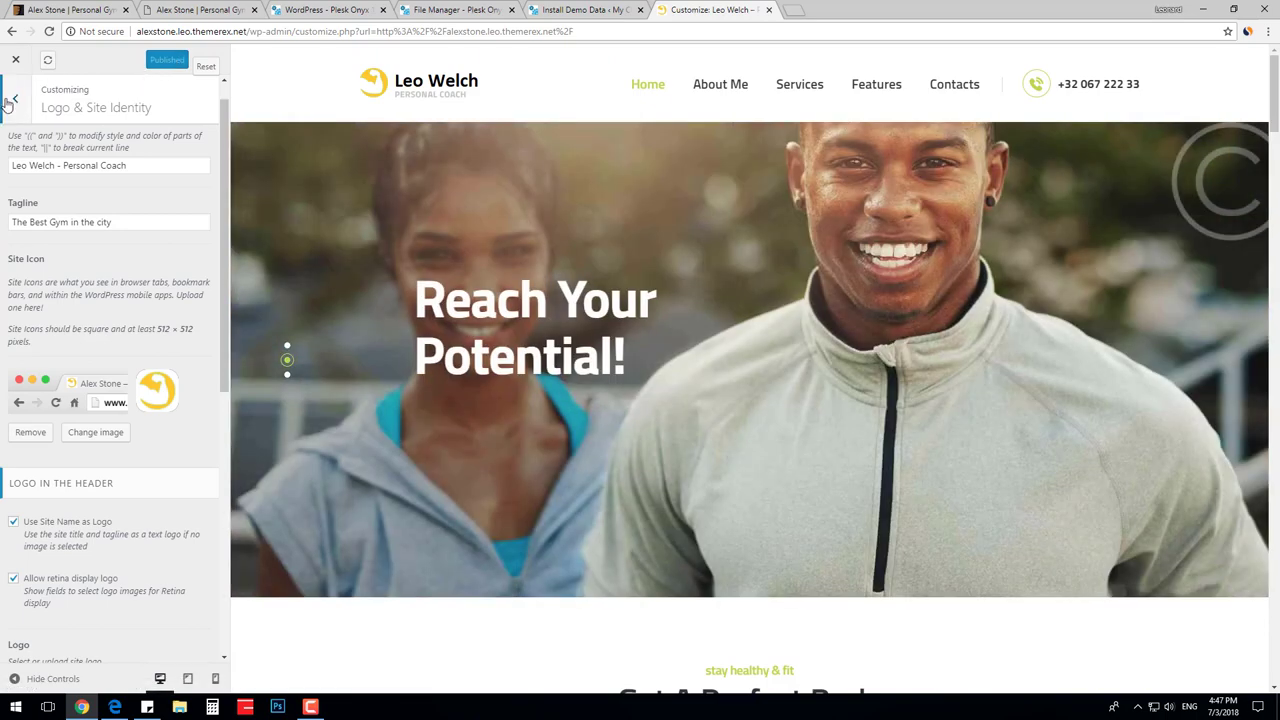
Open the Header settings and preview the Header Burger menu style.
click(14, 100)
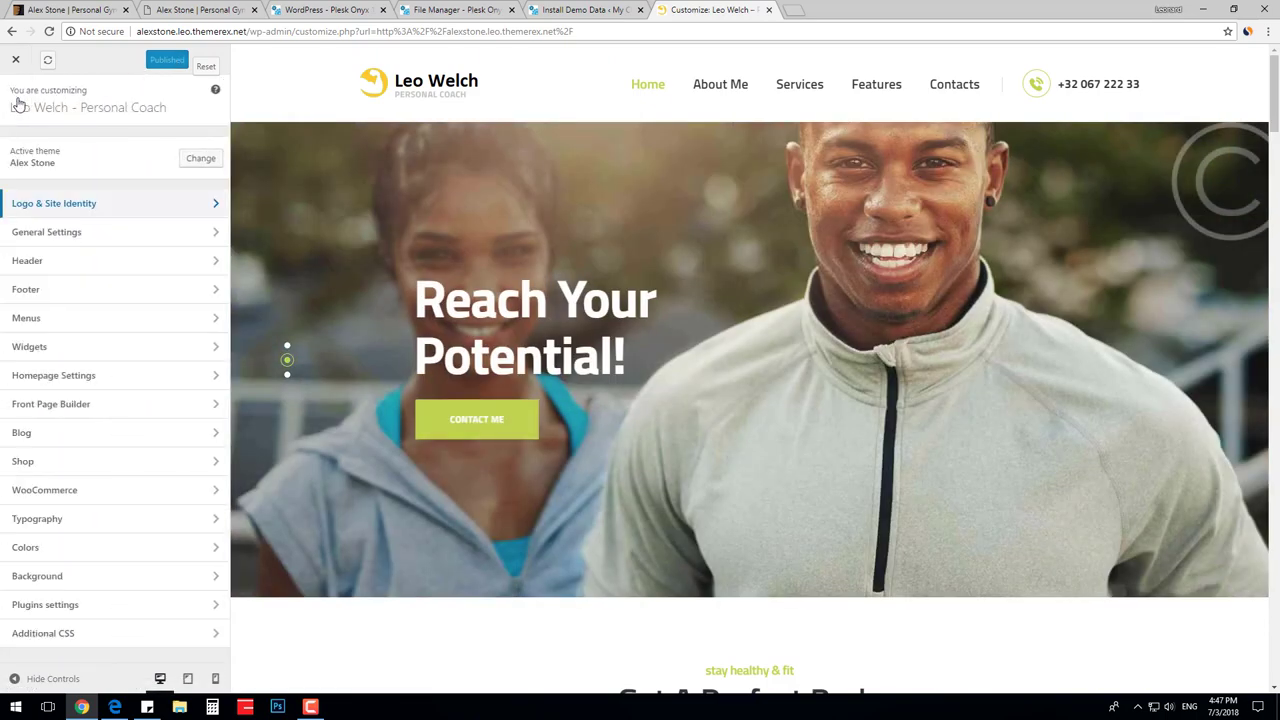
click(146, 263)
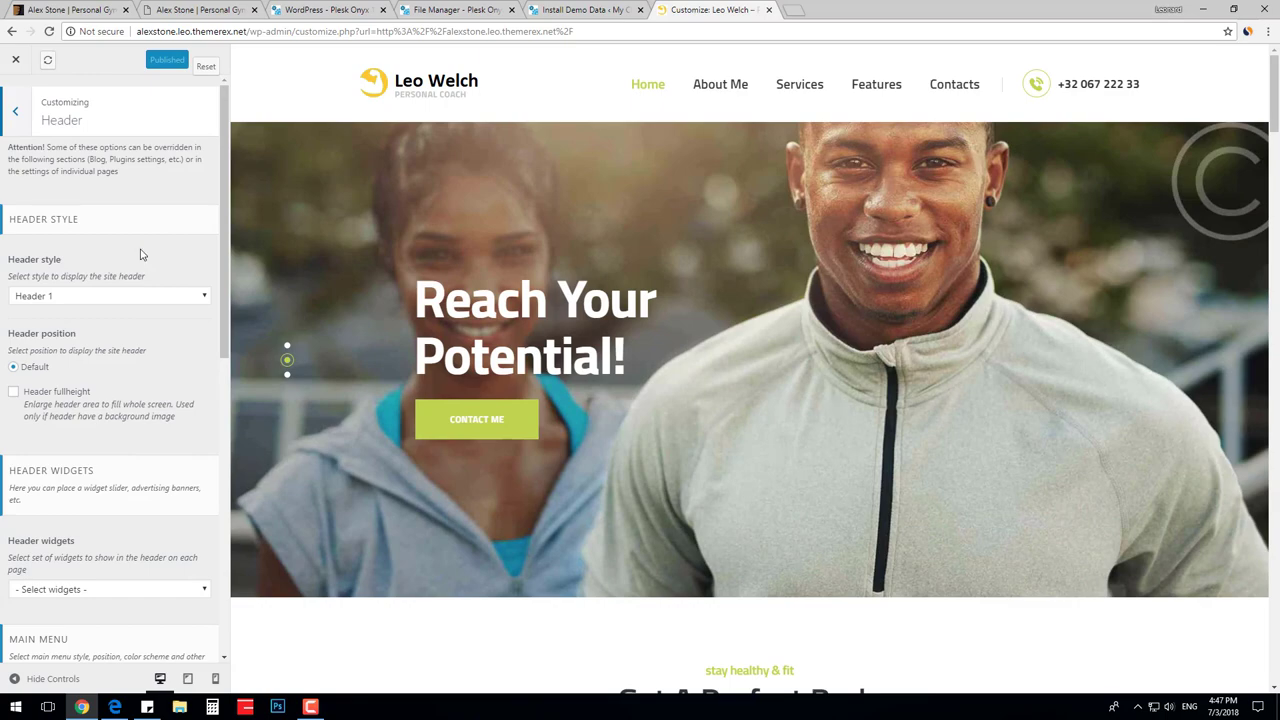
click(123, 296)
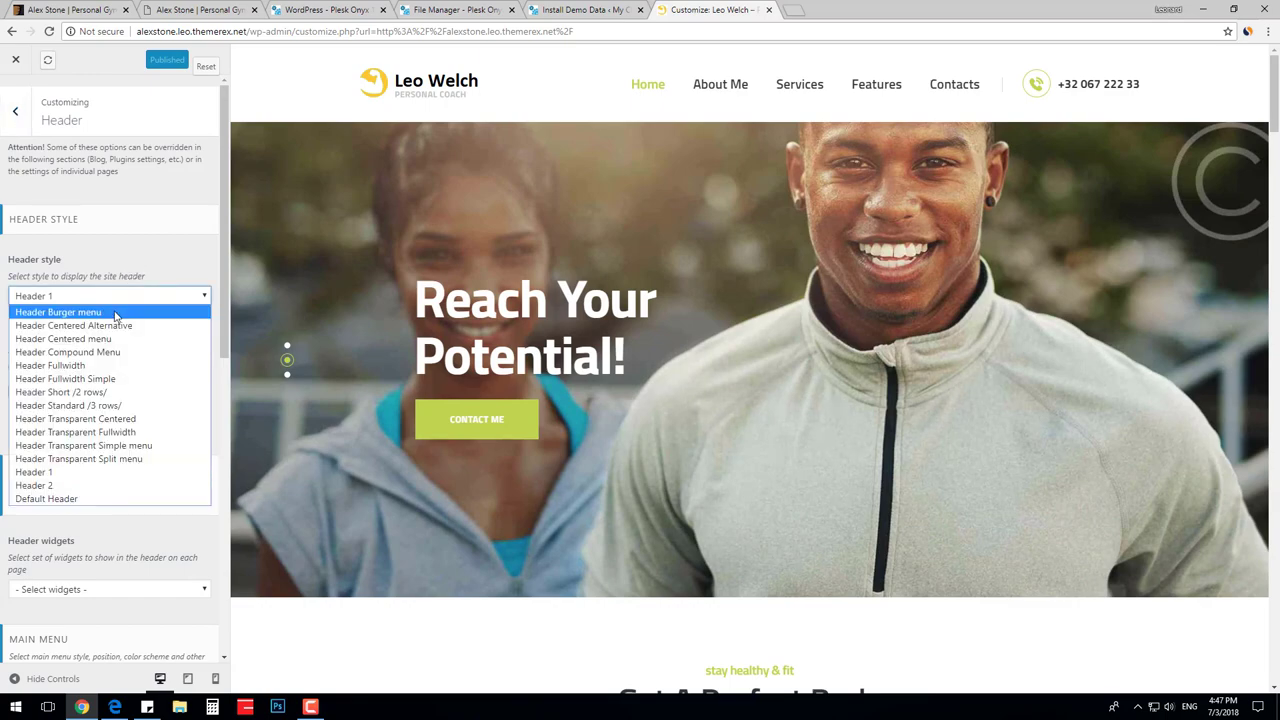
click(115, 313)
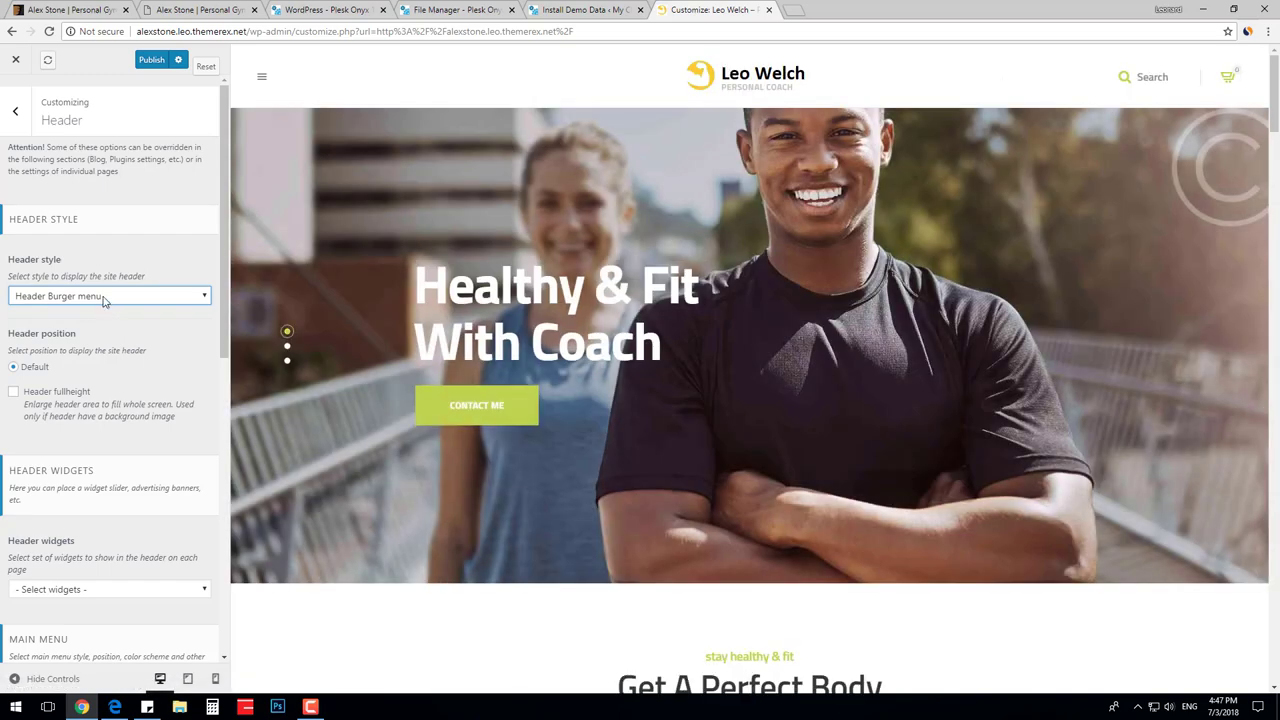
Preview Header Centered Alternative, then choose and publish the Header Compound Menu style.
click(104, 297)
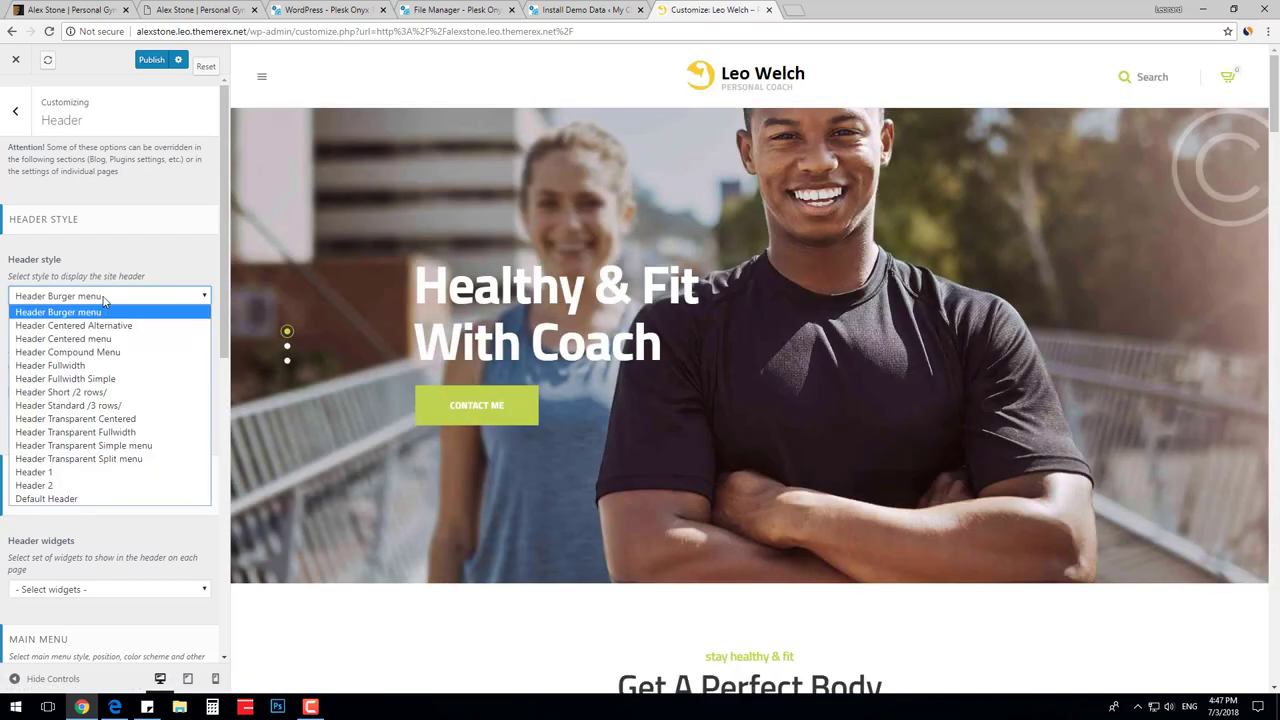
click(101, 323)
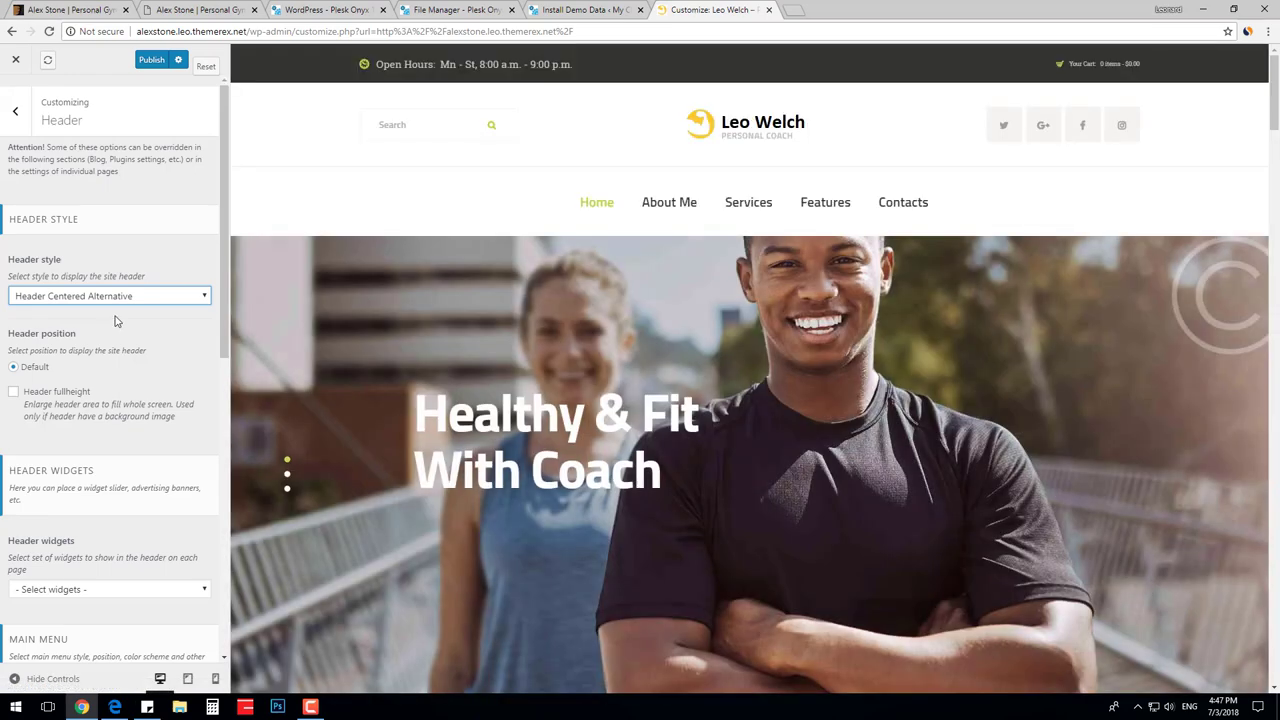
click(104, 297)
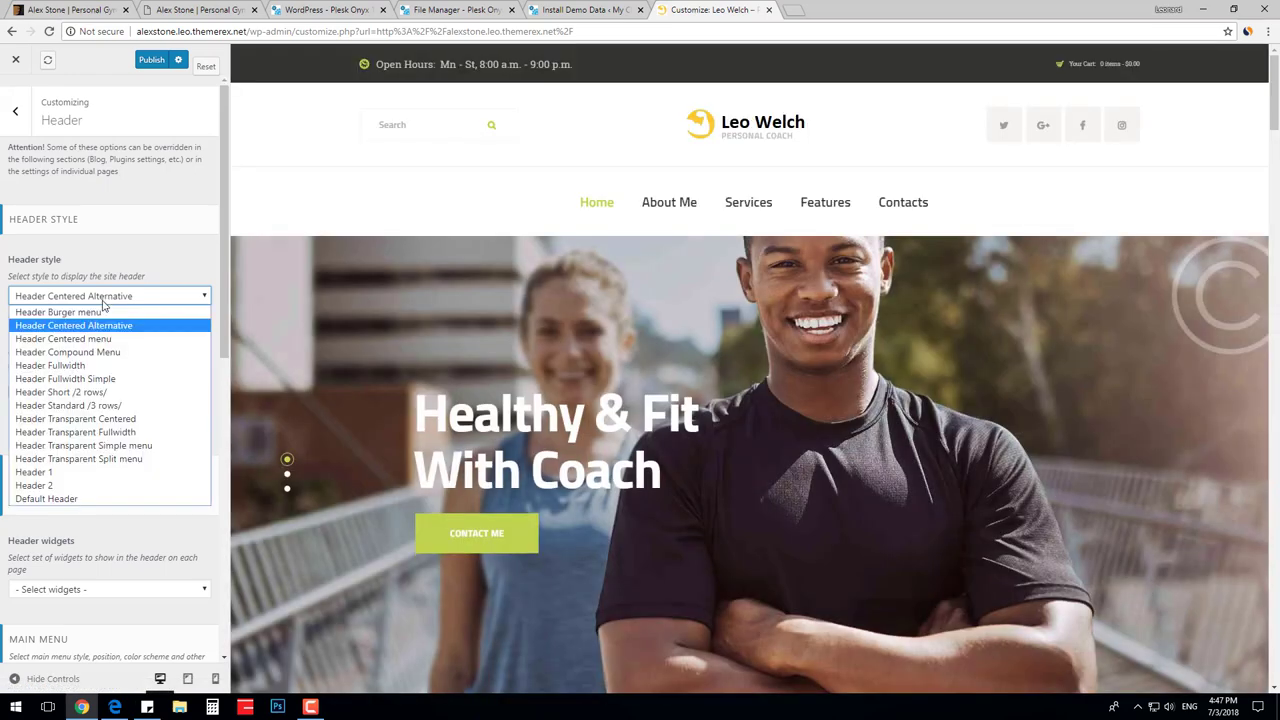
click(67, 352)
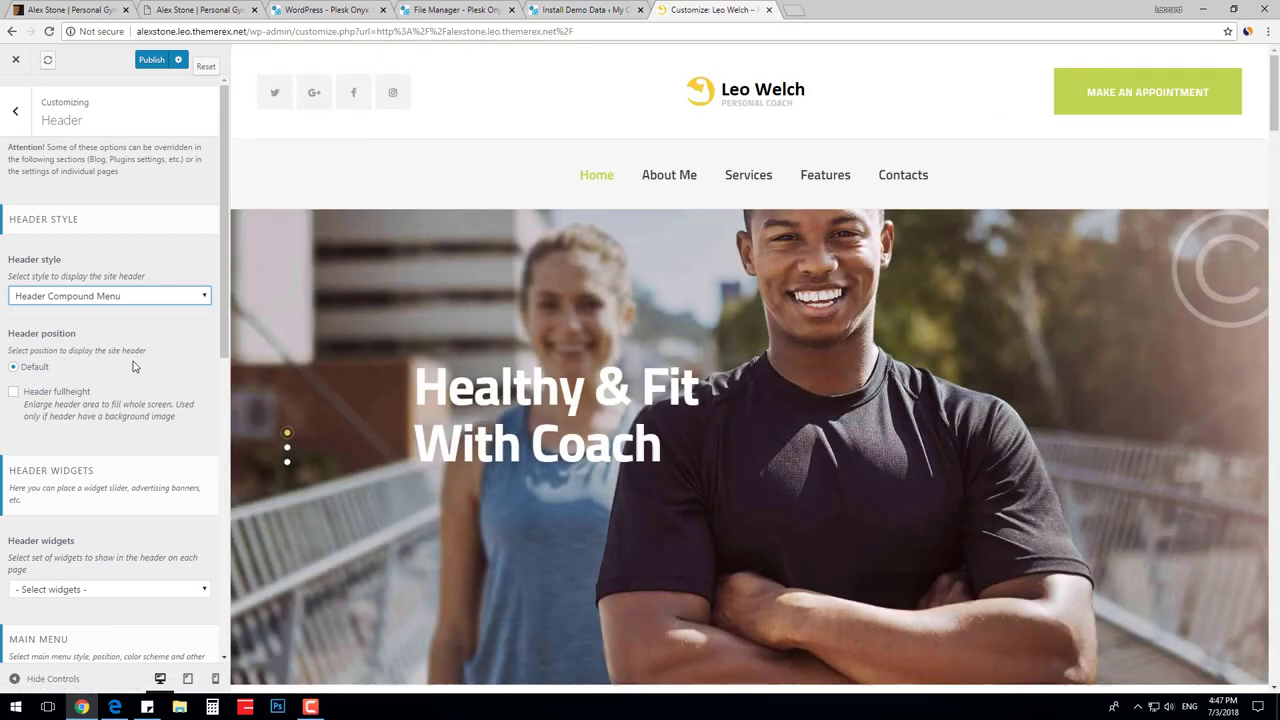
click(152, 60)
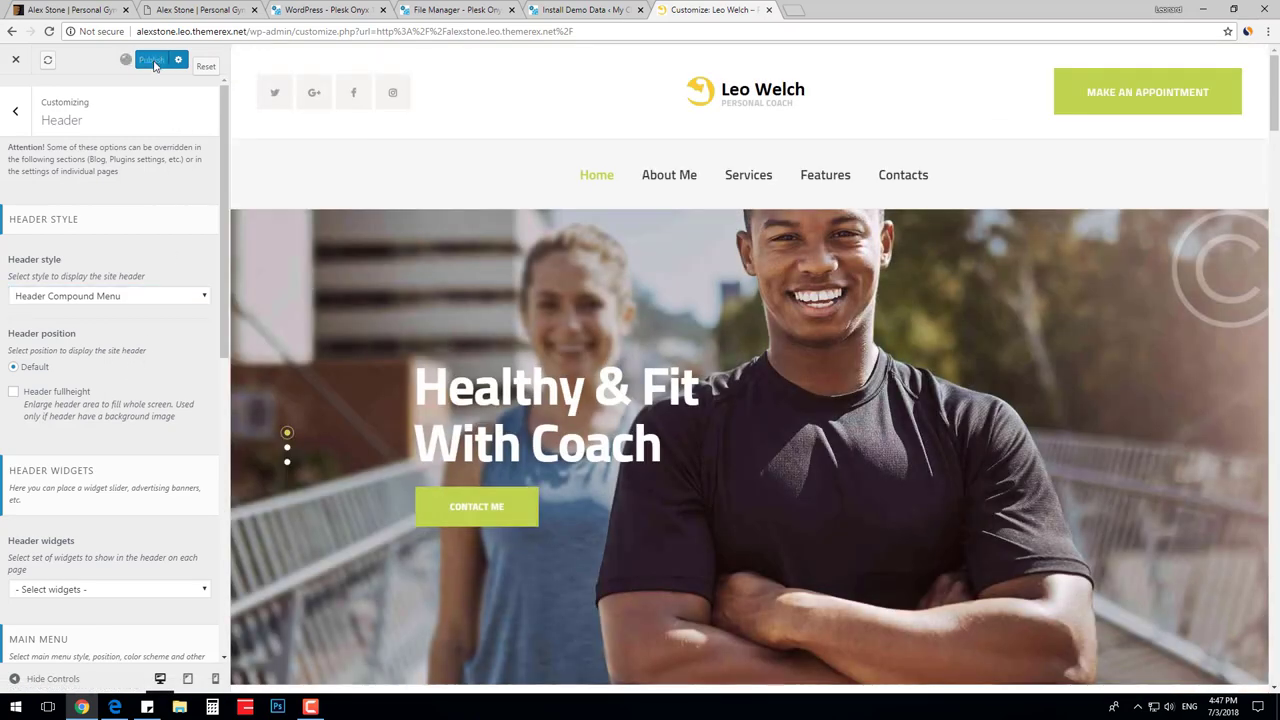
click(20, 118)
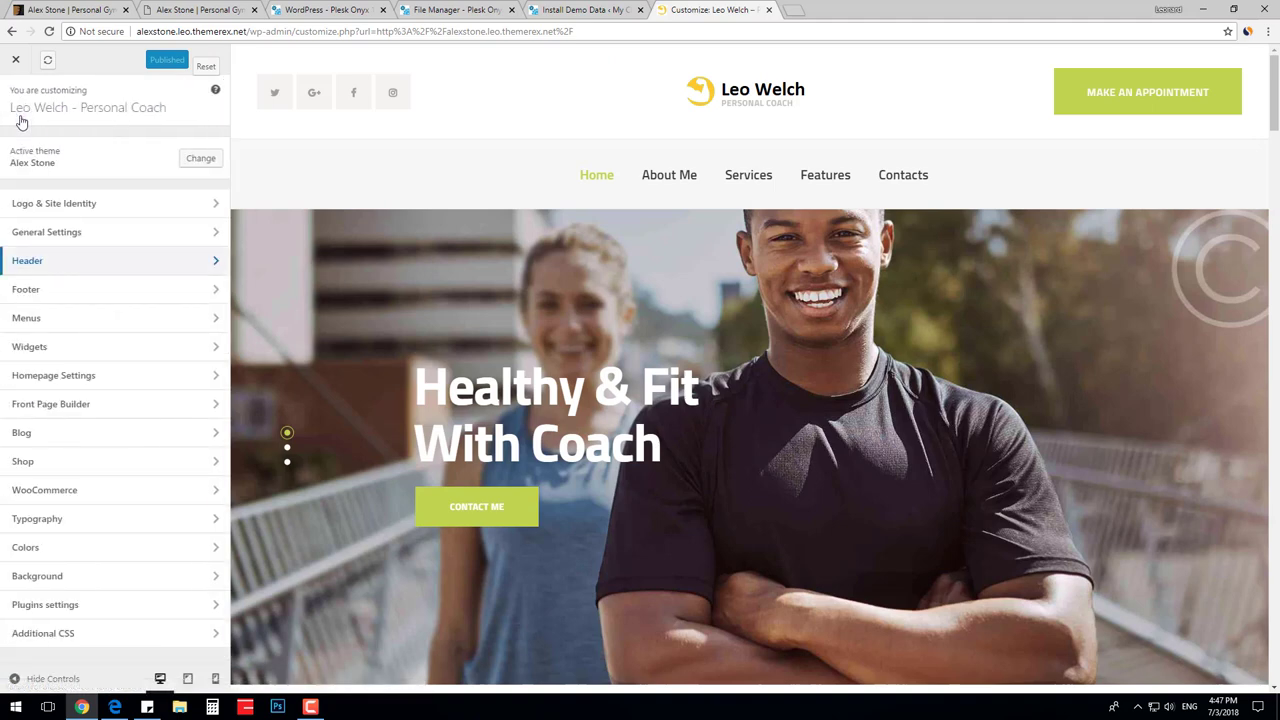
Remove the Home submenu items, including Home 3 and Home 4, from Main Menu and publish.
click(83, 322)
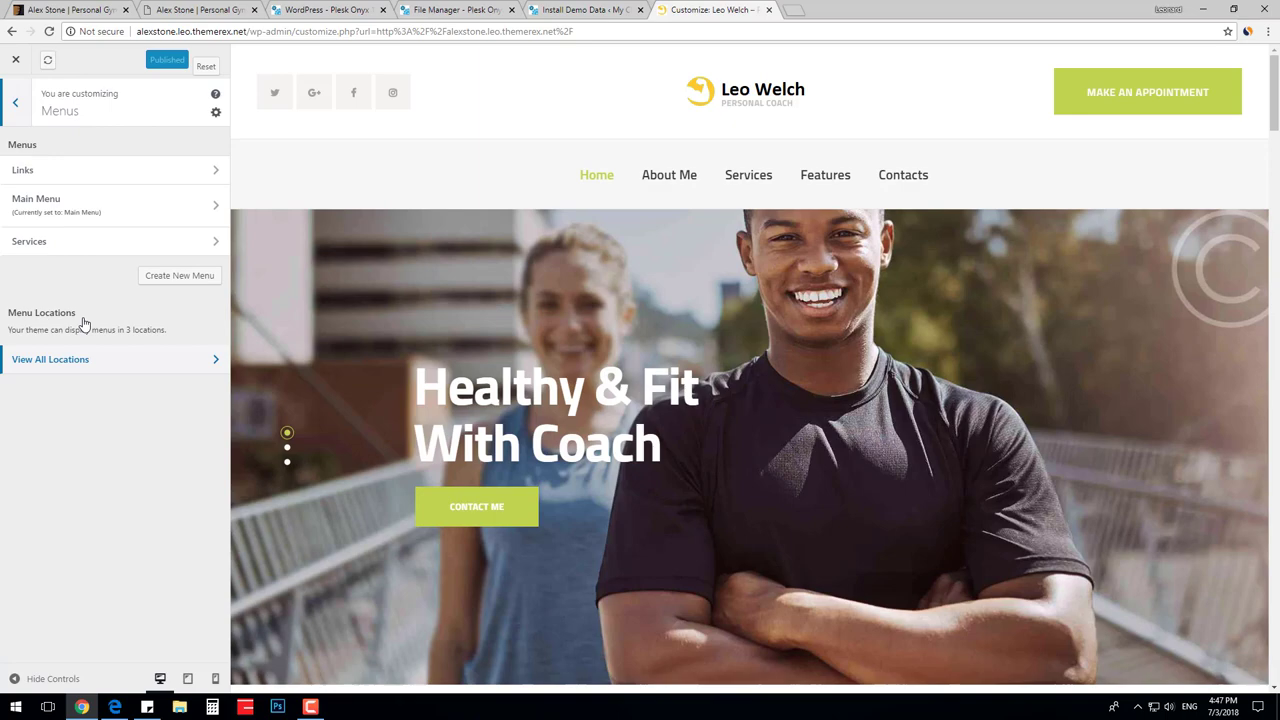
click(80, 204)
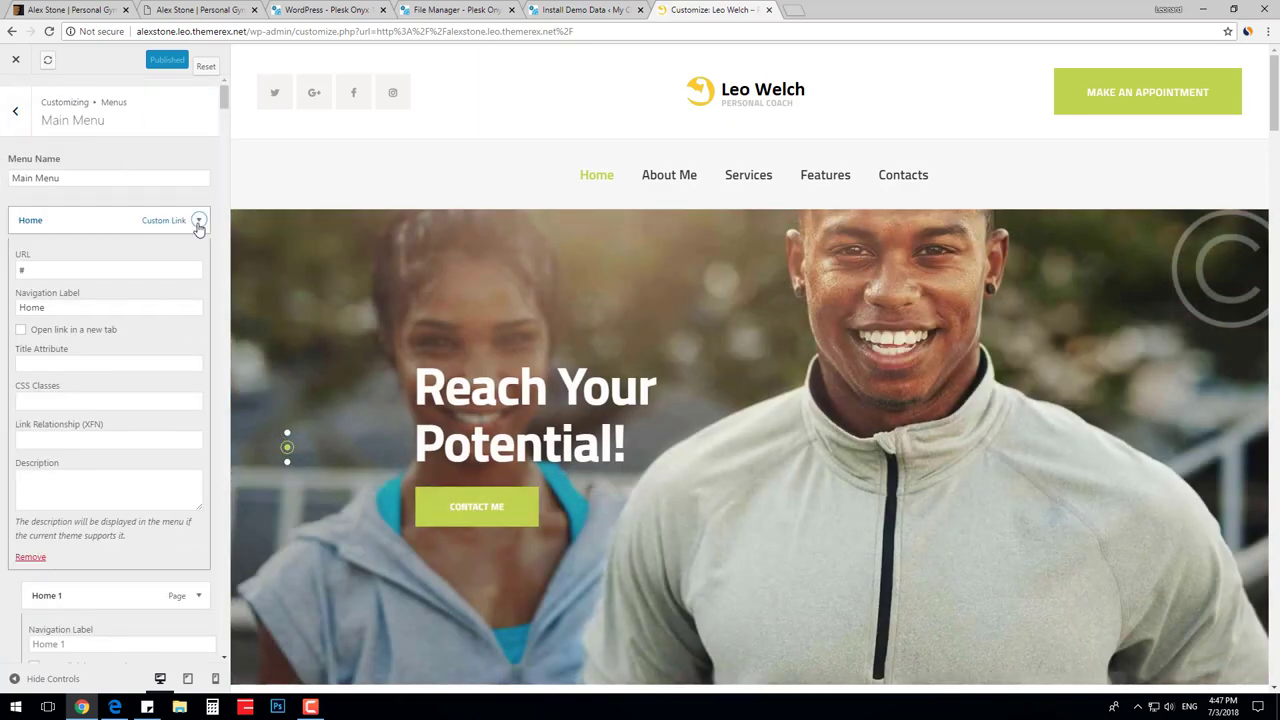
click(198, 220)
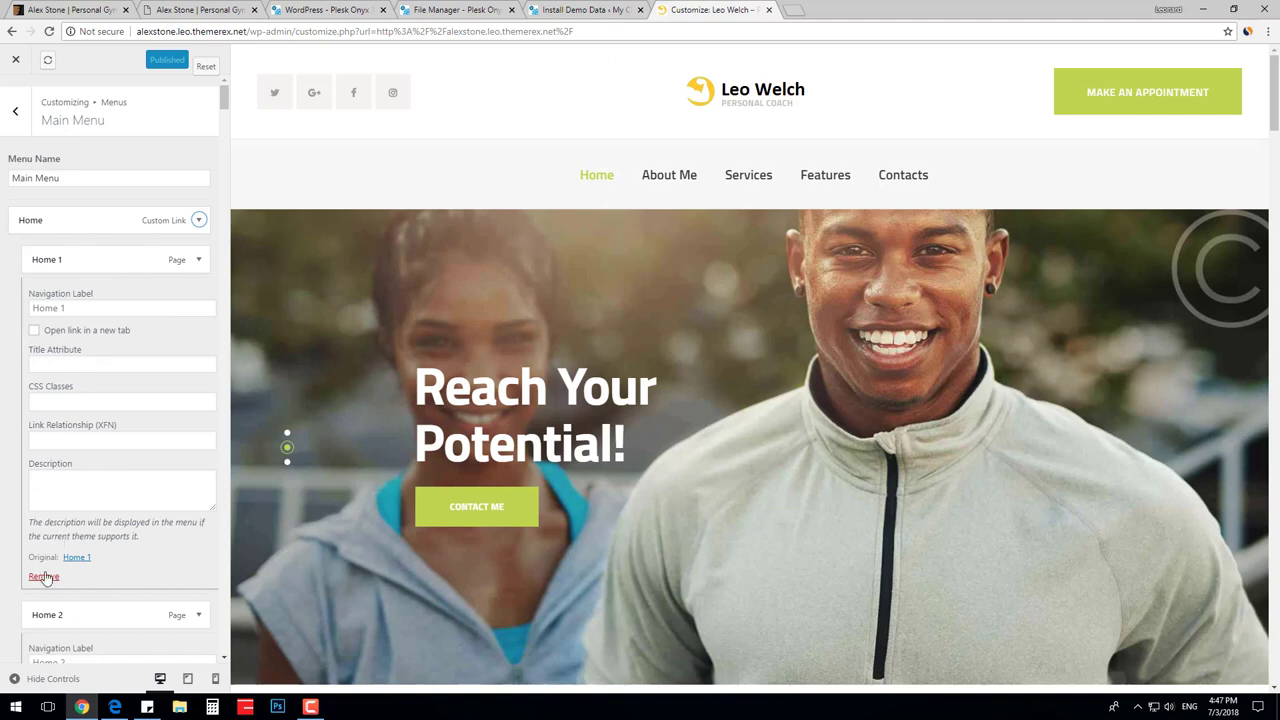
click(43, 577)
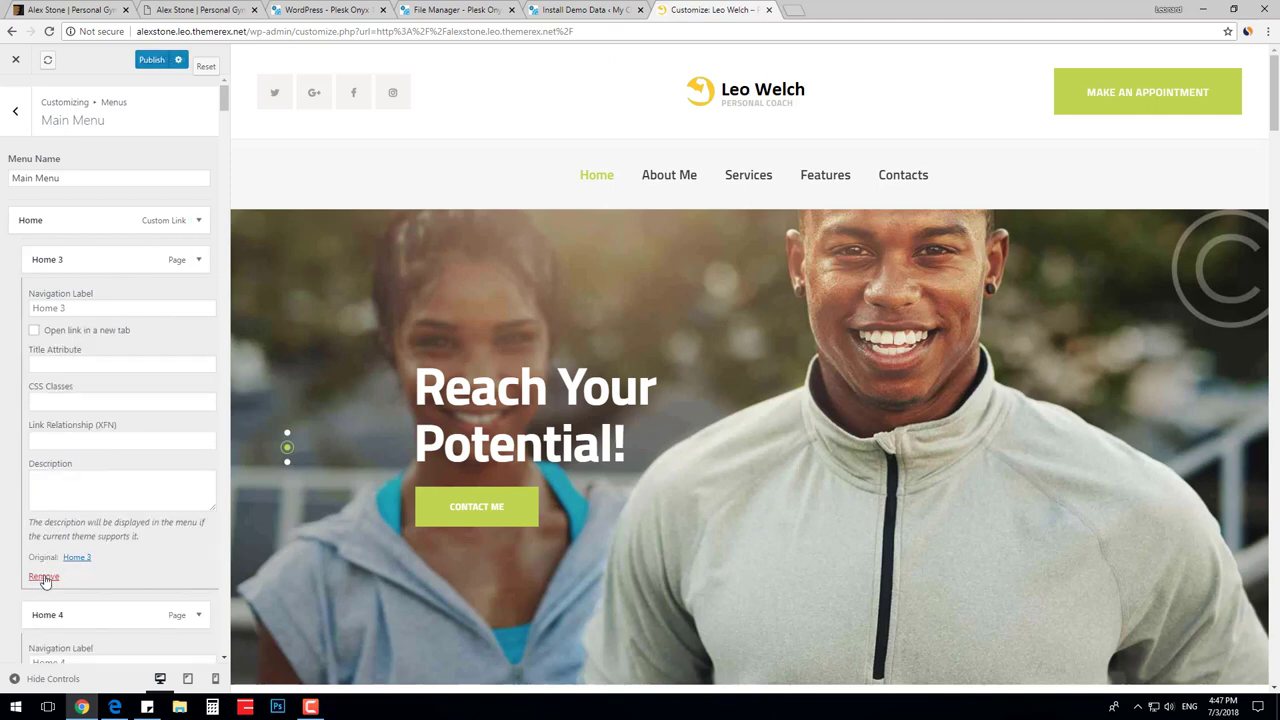
click(43, 577)
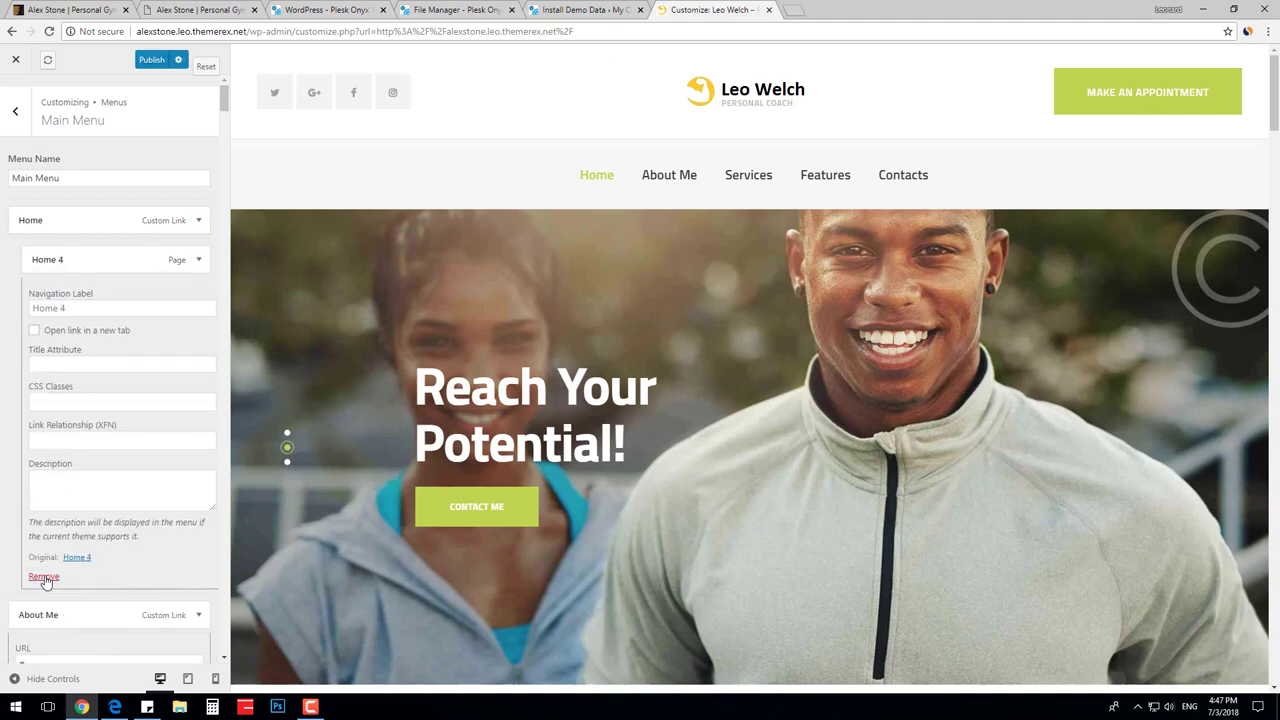
click(43, 576)
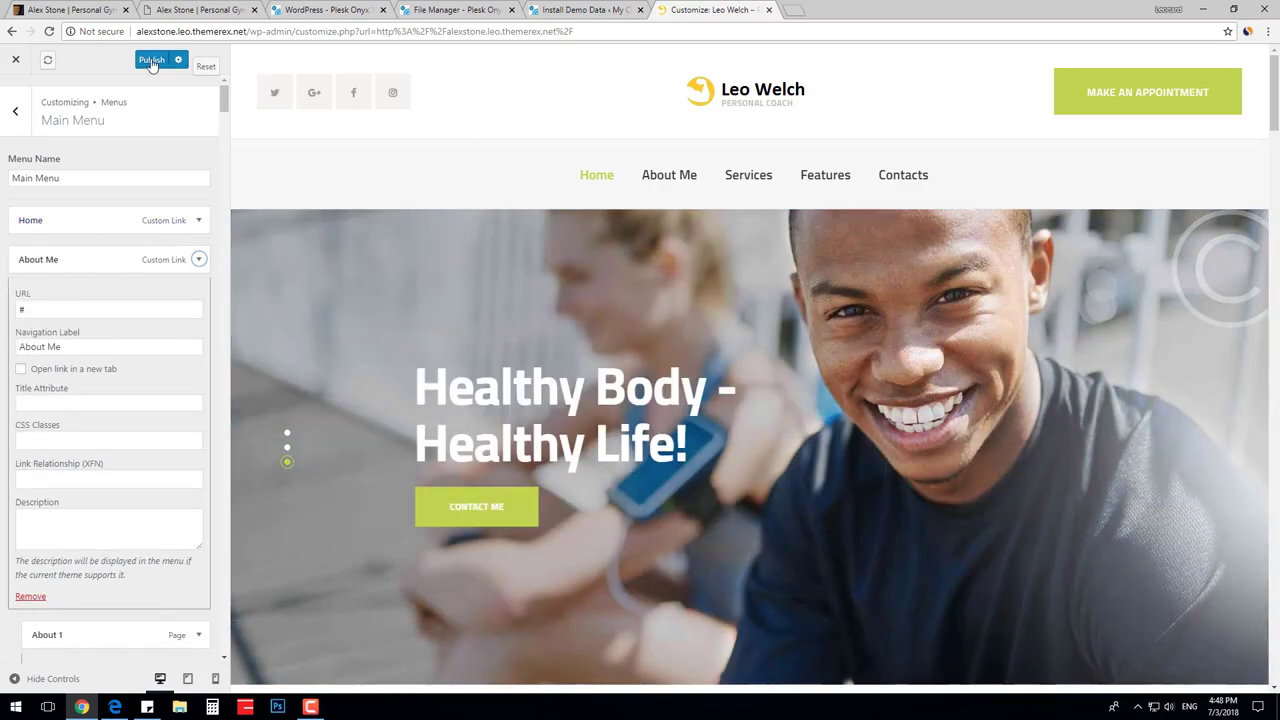
click(154, 60)
click(16, 110)
click(16, 103)
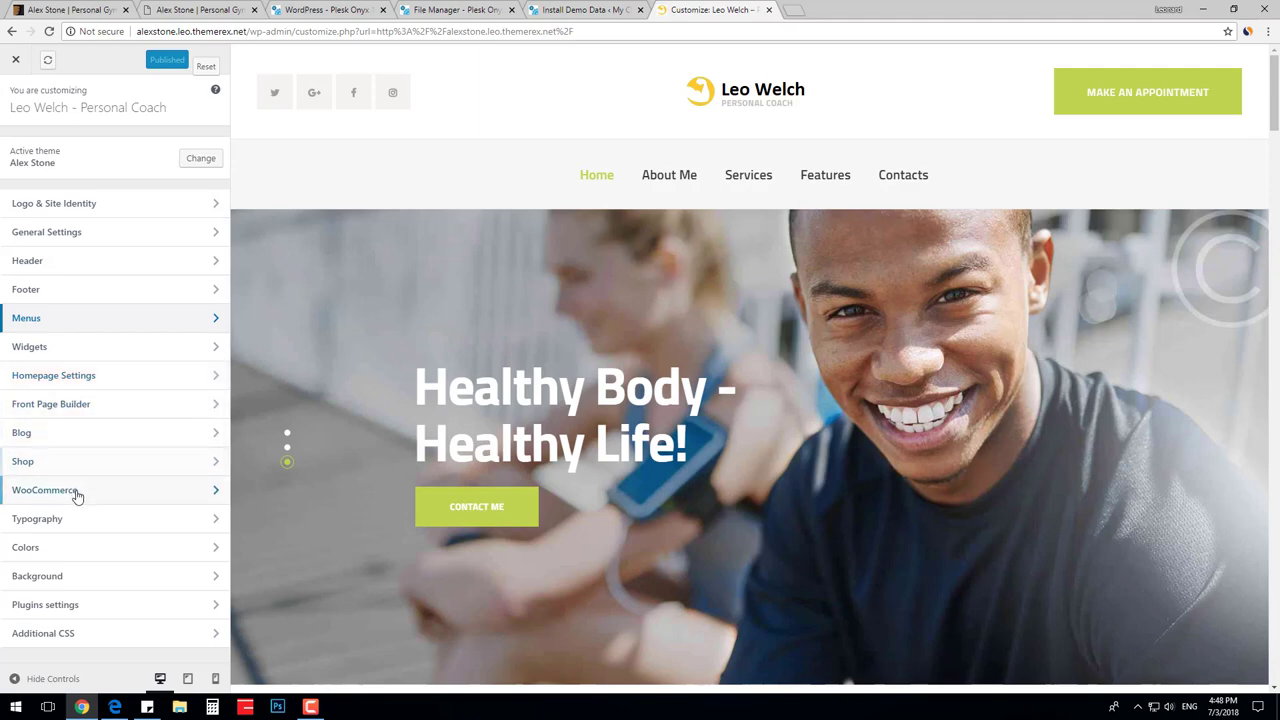
Set WooCommerce product thumbnail cropping to a custom 6:5 ratio, publish, and close the Customizer.
click(44, 490)
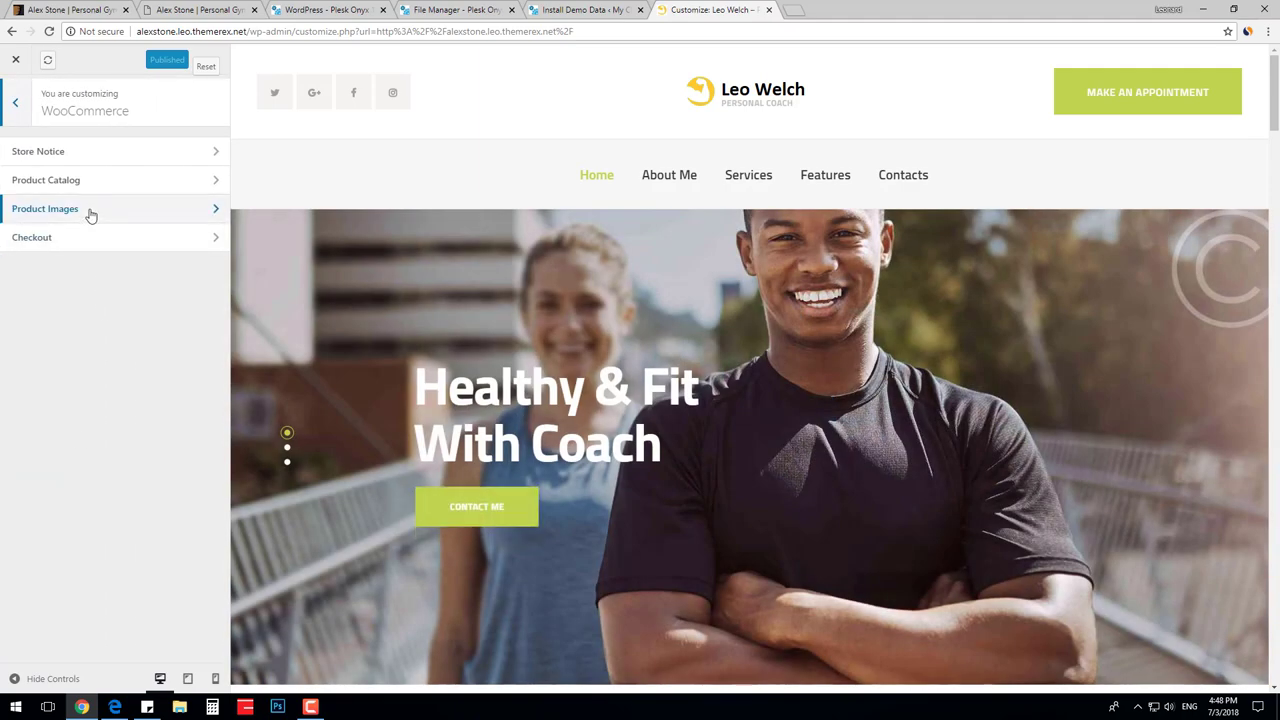
click(88, 208)
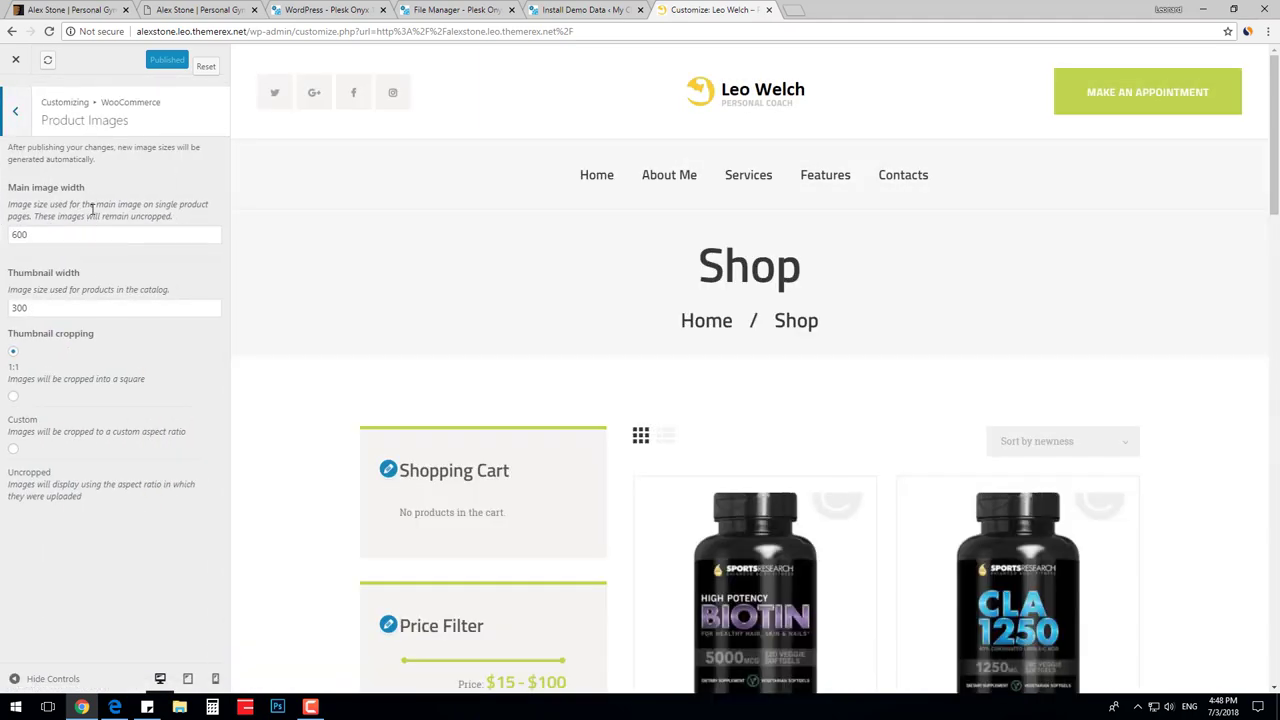
scroll(297, 372, down, 2)
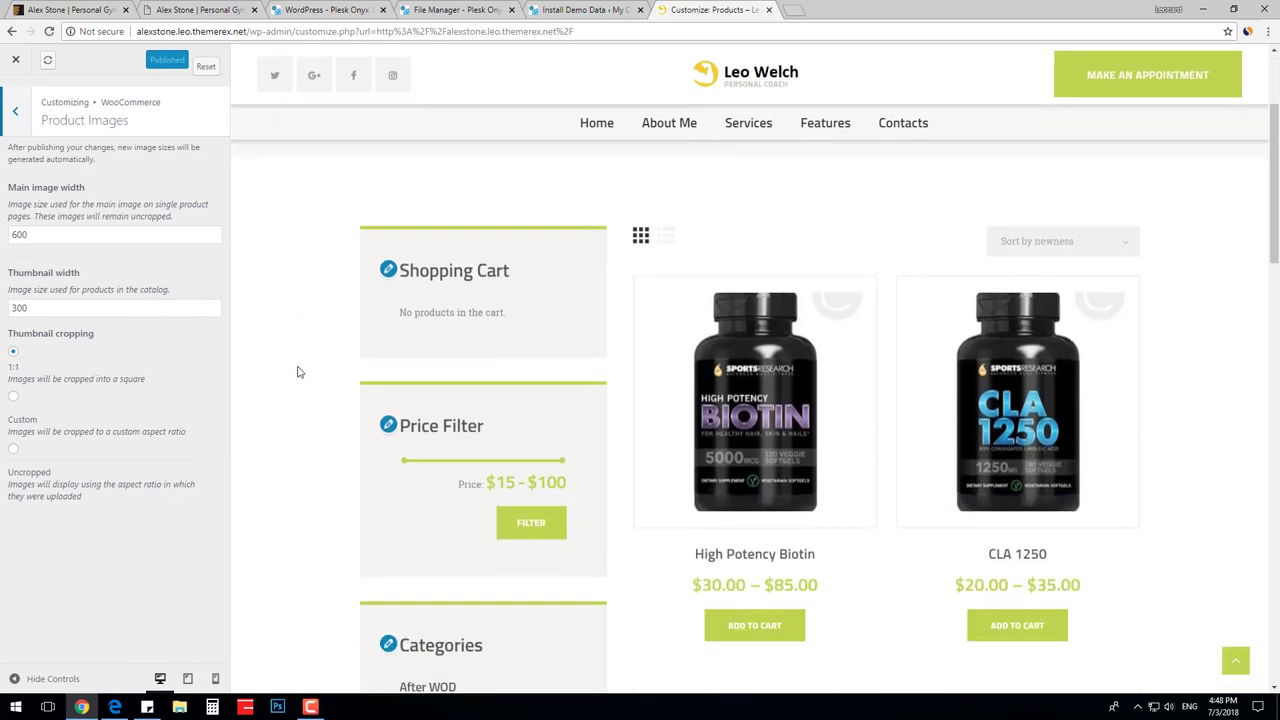
click(13, 398)
double_click(20, 451)
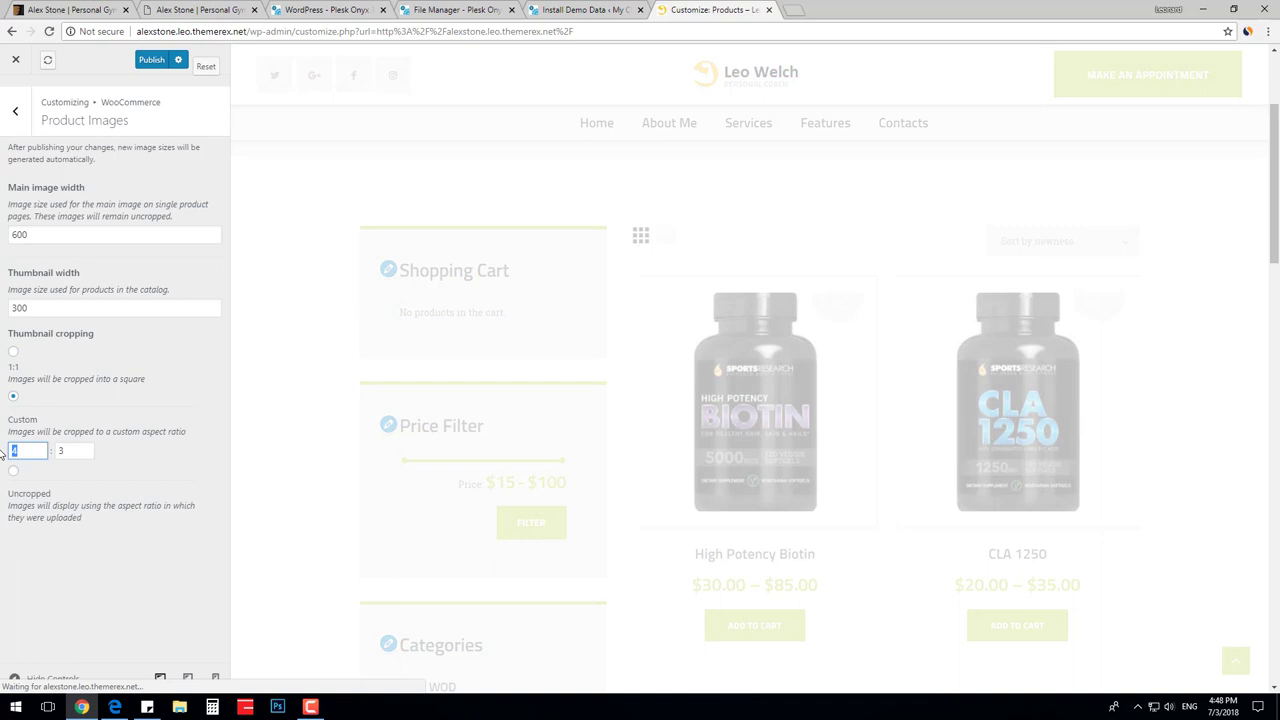
text(6)
key(Tab)
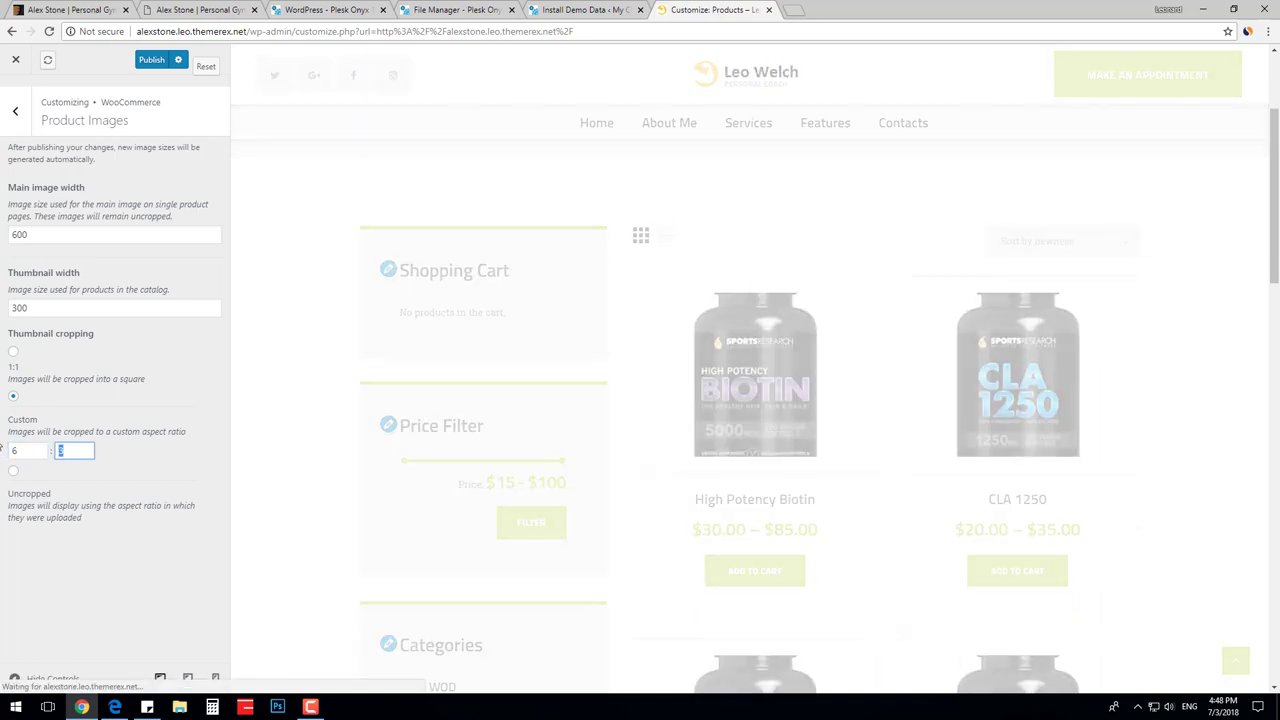
text(5)
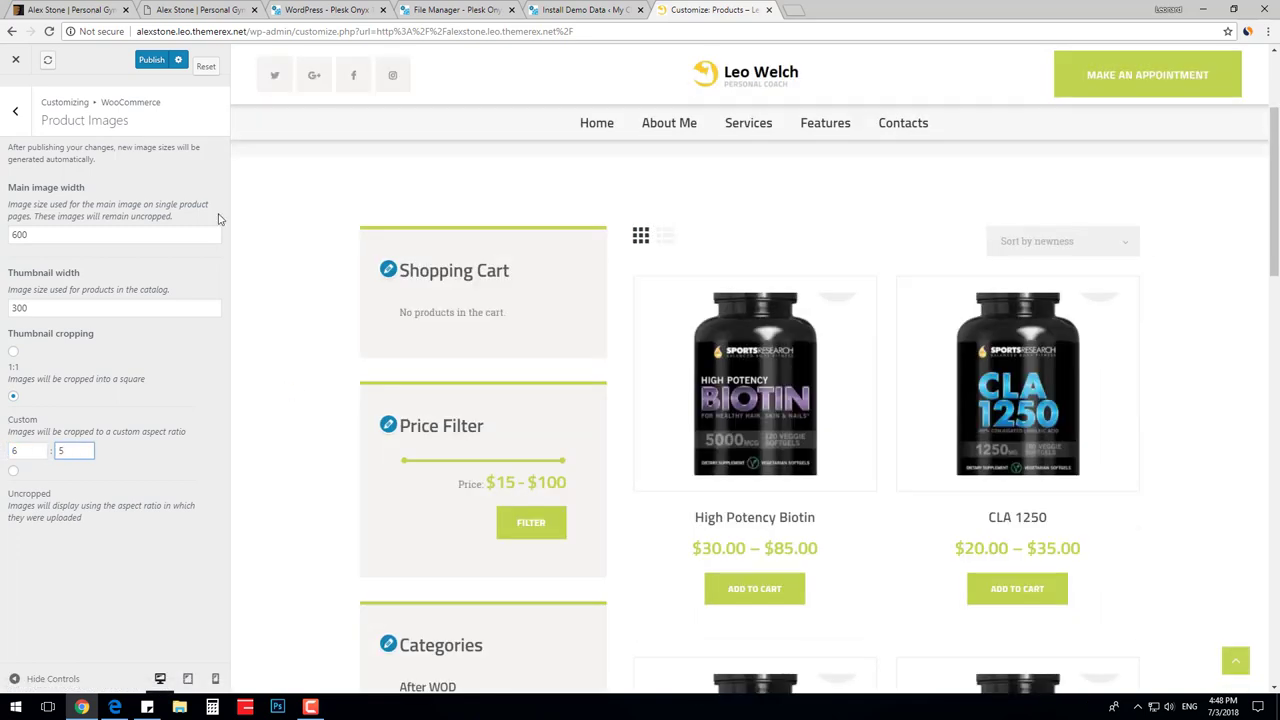
click(148, 63)
click(15, 60)
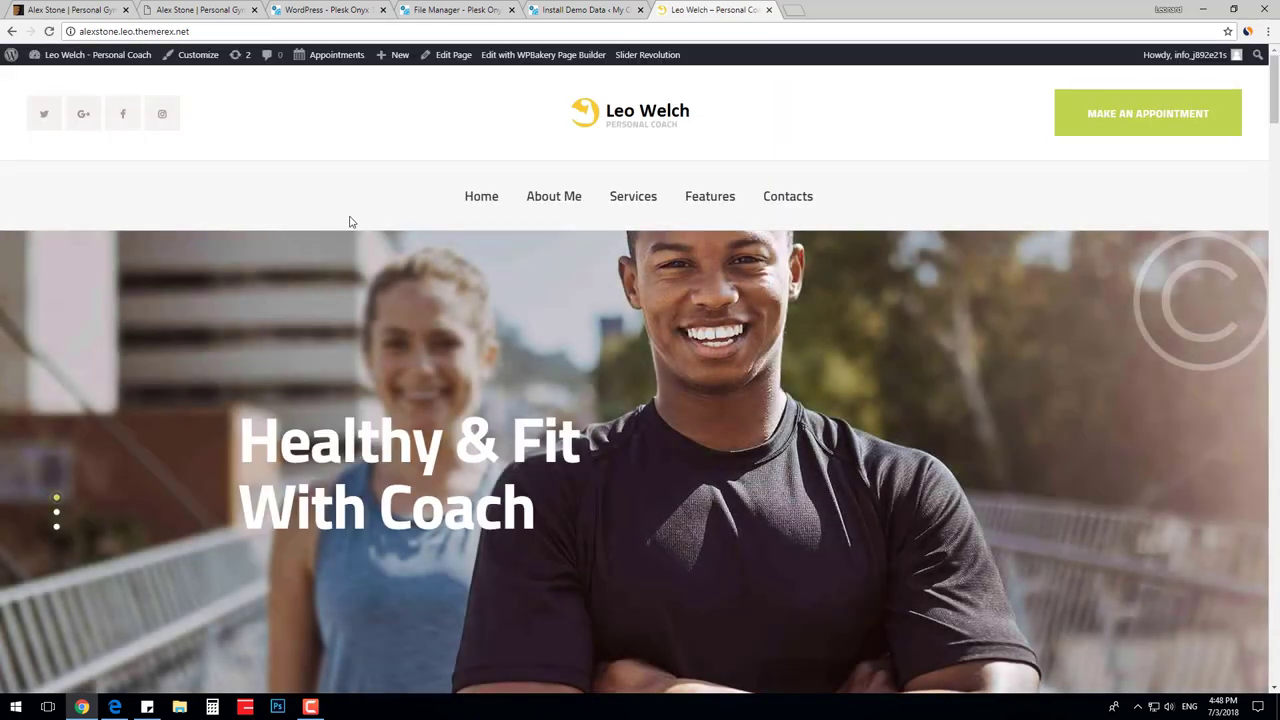
Go to the admin dashboard and edit the Footer layout from All Layouts.
mouse_move(97, 55)
click(50, 78)
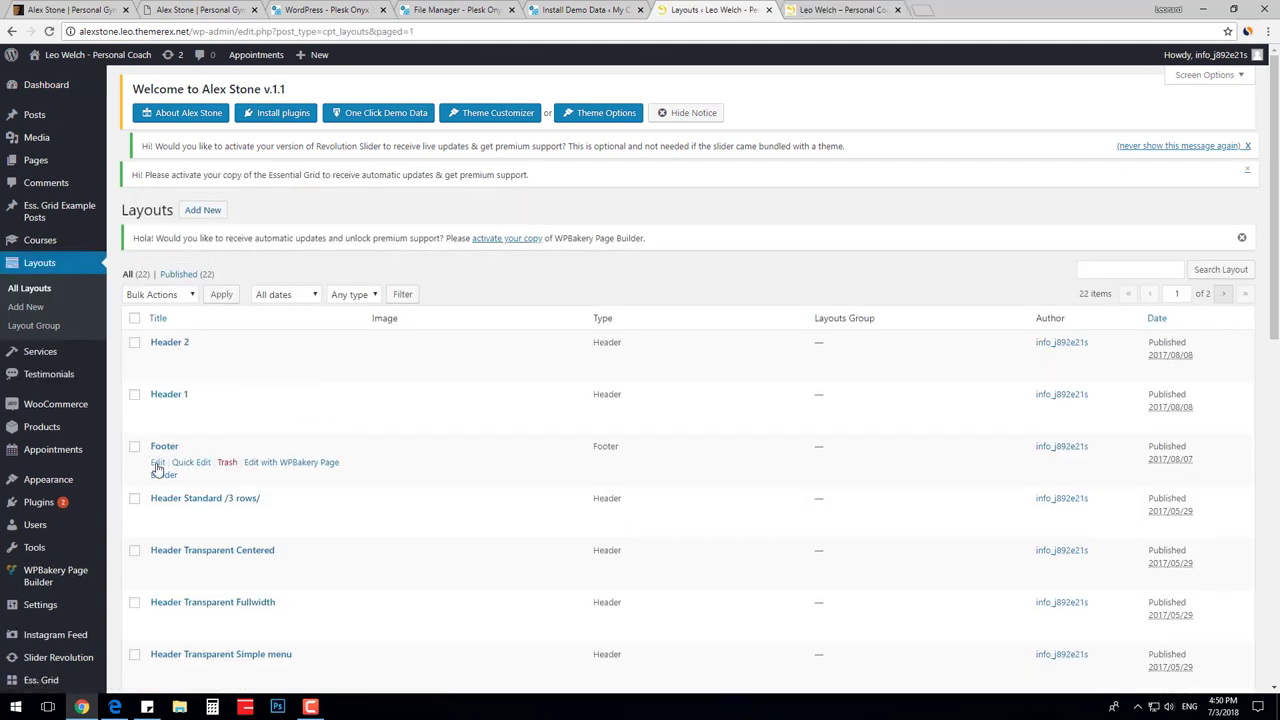
click(158, 462)
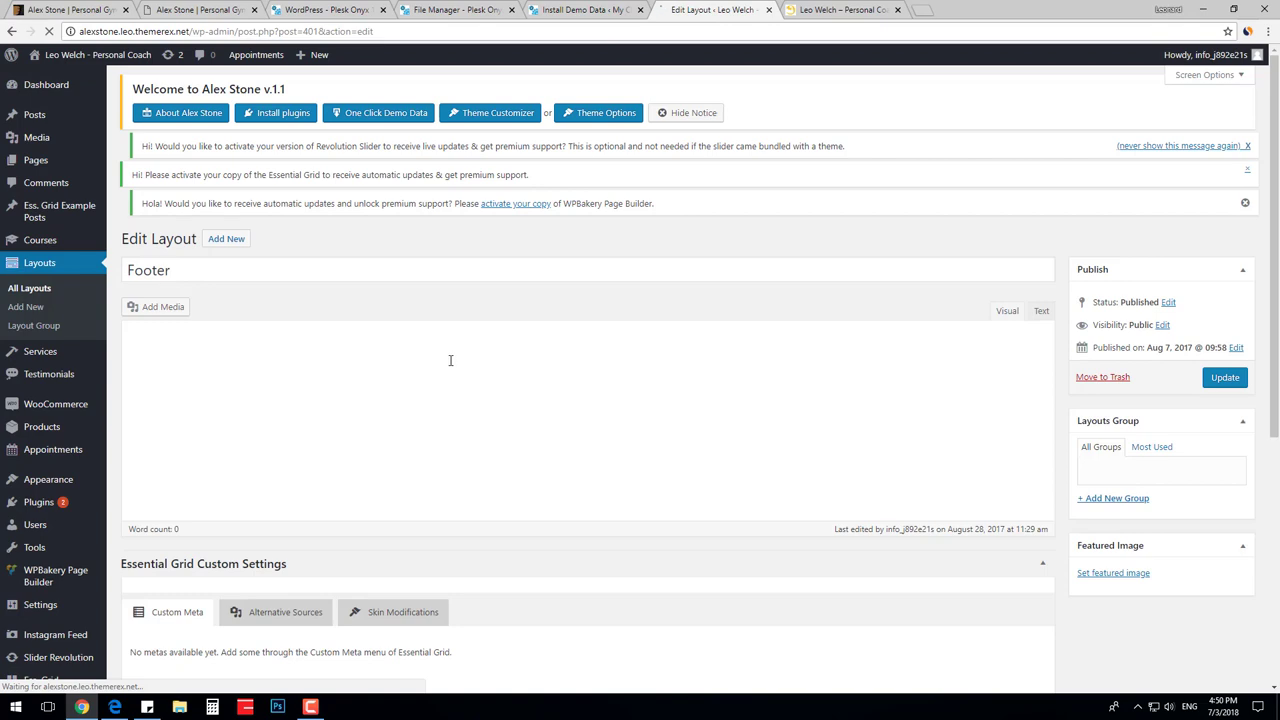
scroll(512, 359, down, 3)
scroll(524, 359, down, 3)
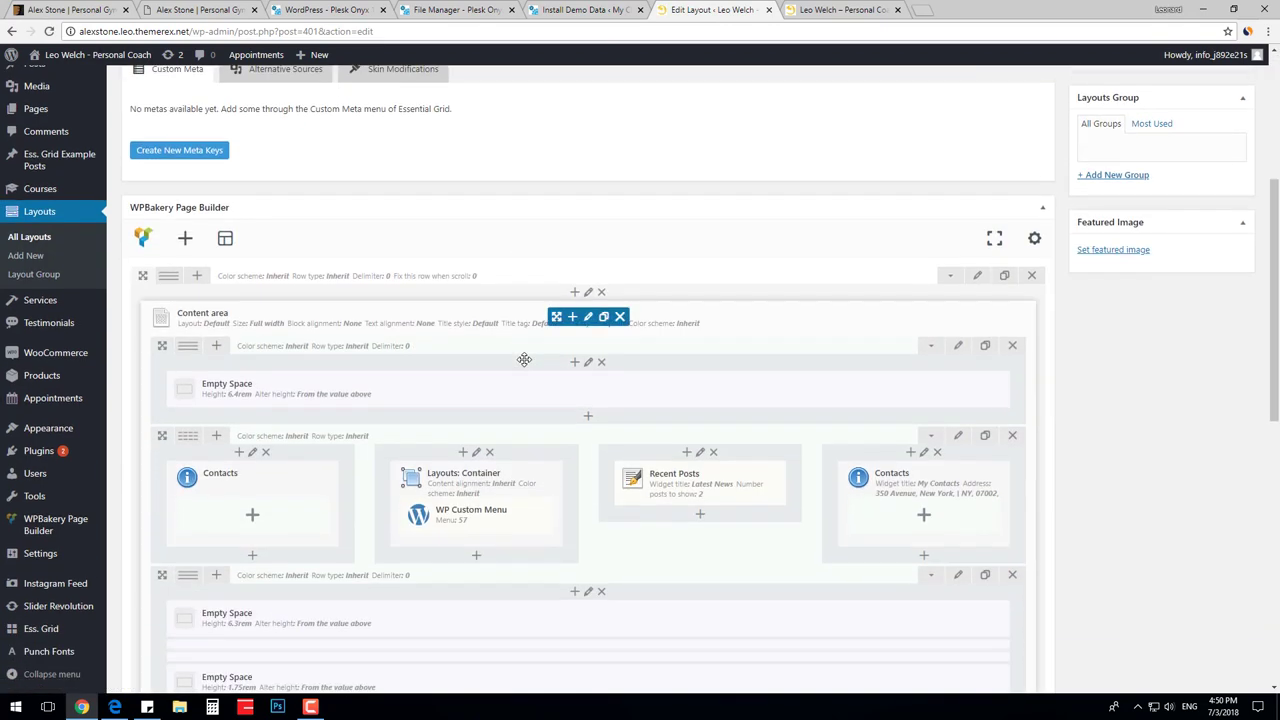
scroll(518, 360, down, 1)
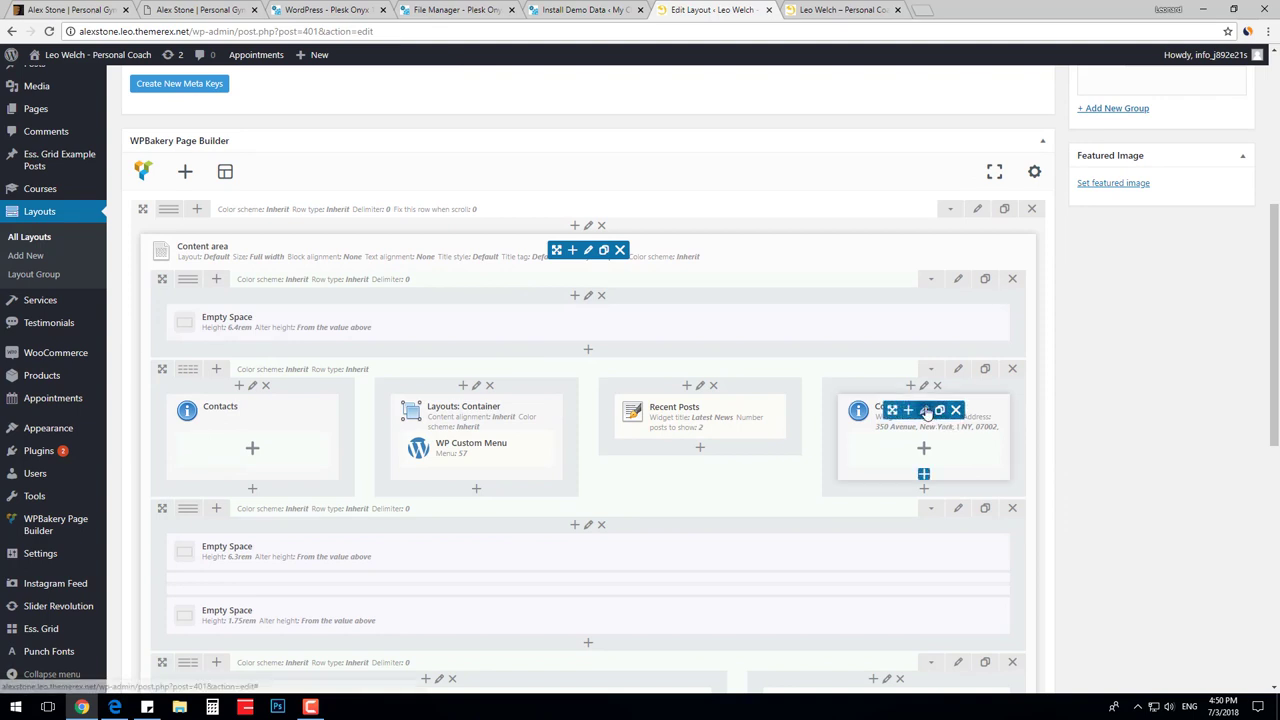
click(926, 410)
scroll(820, 350, down, 3)
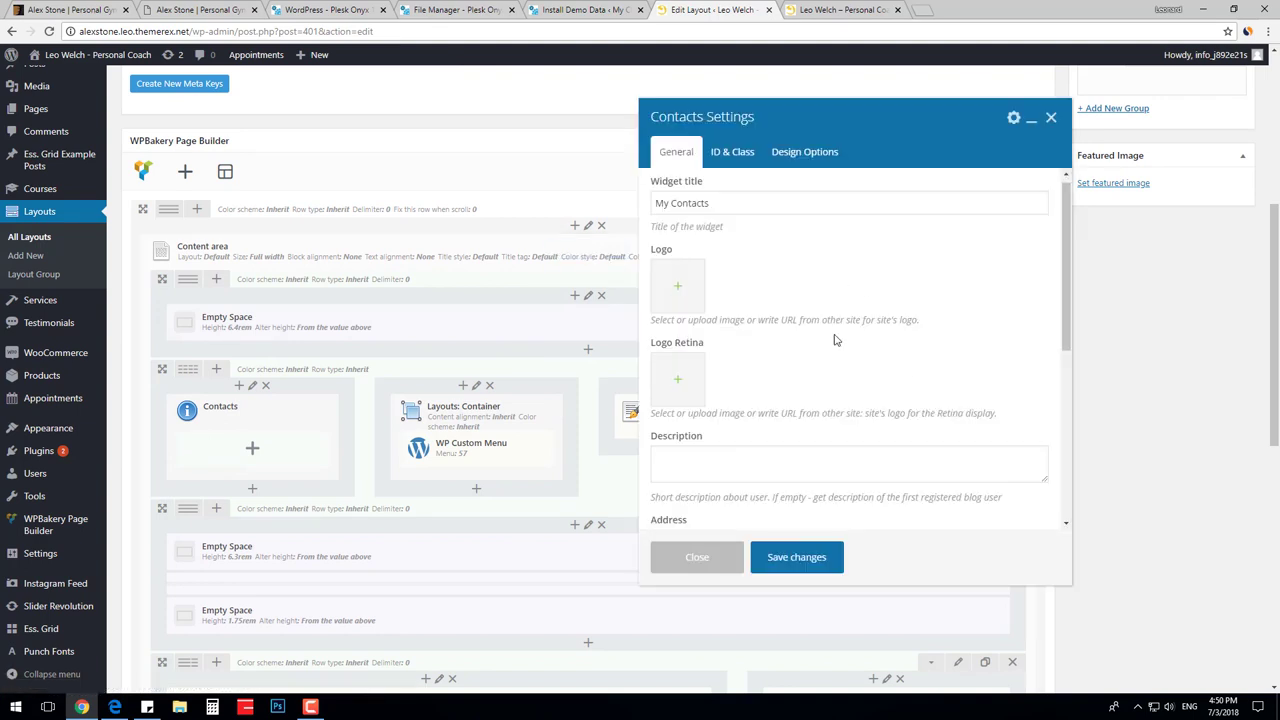
click(848, 283)
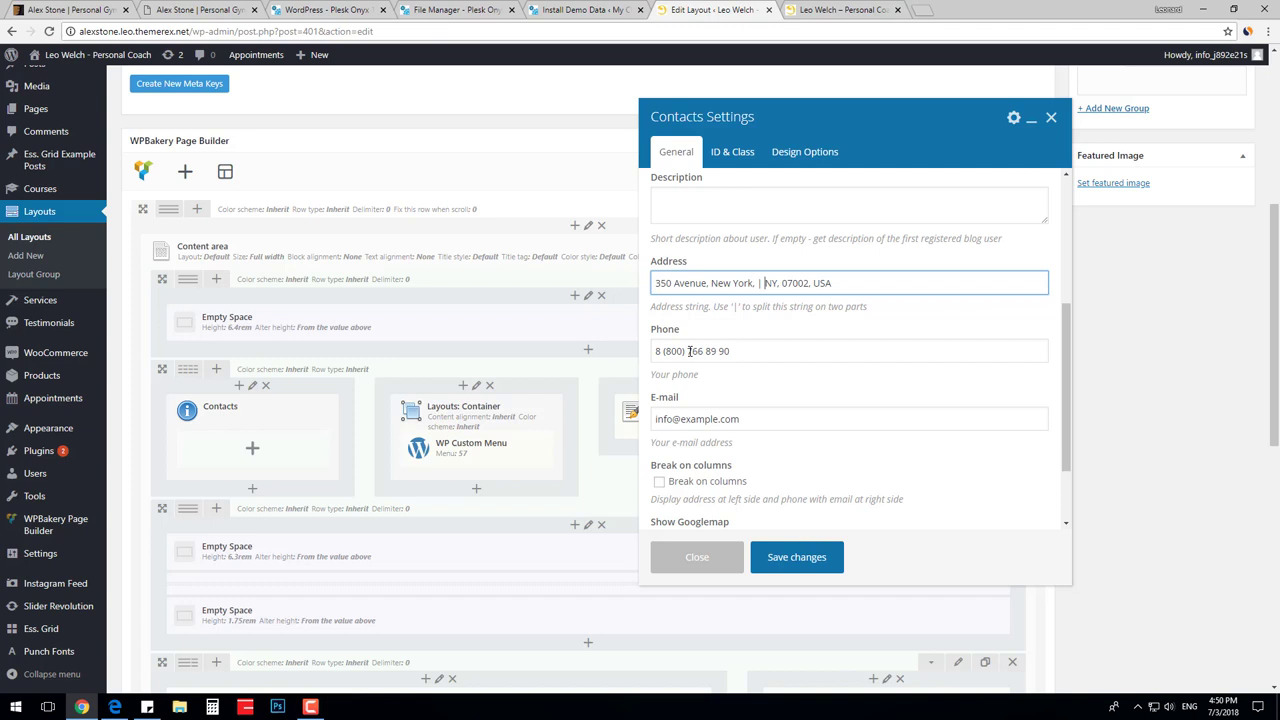
drag(689, 351, 797, 351)
text(888)
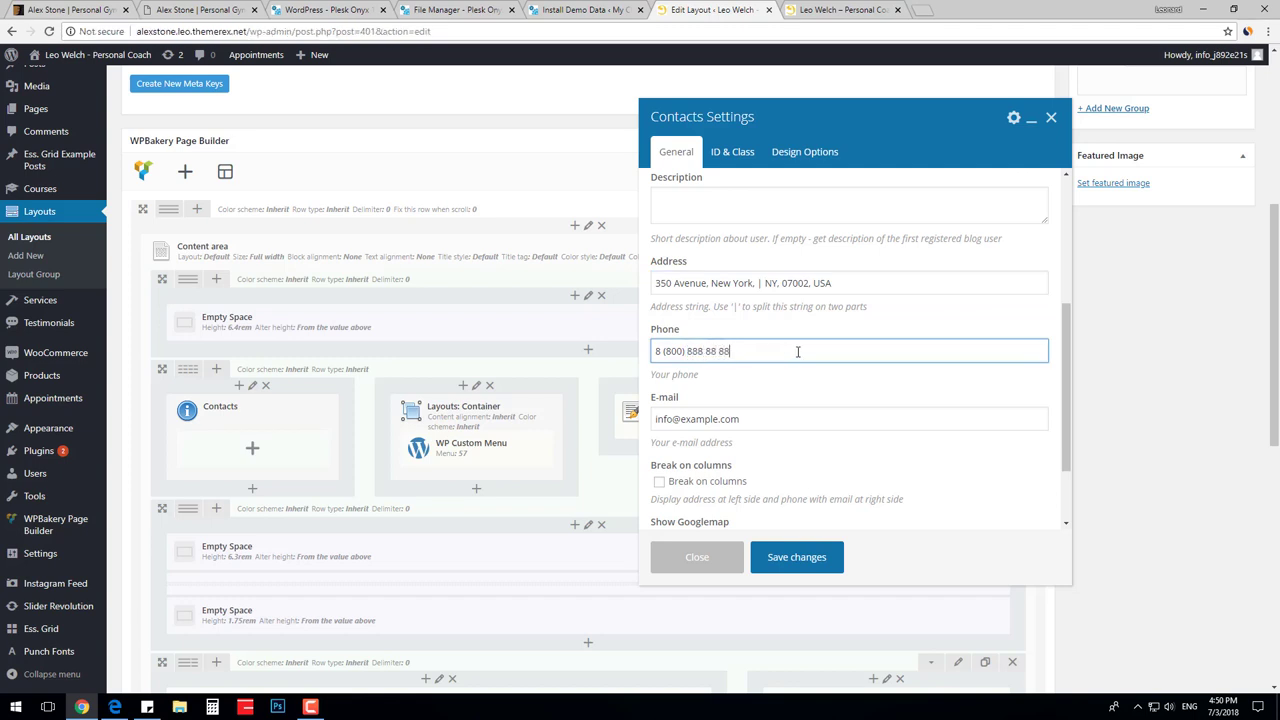
double_click(703, 418)
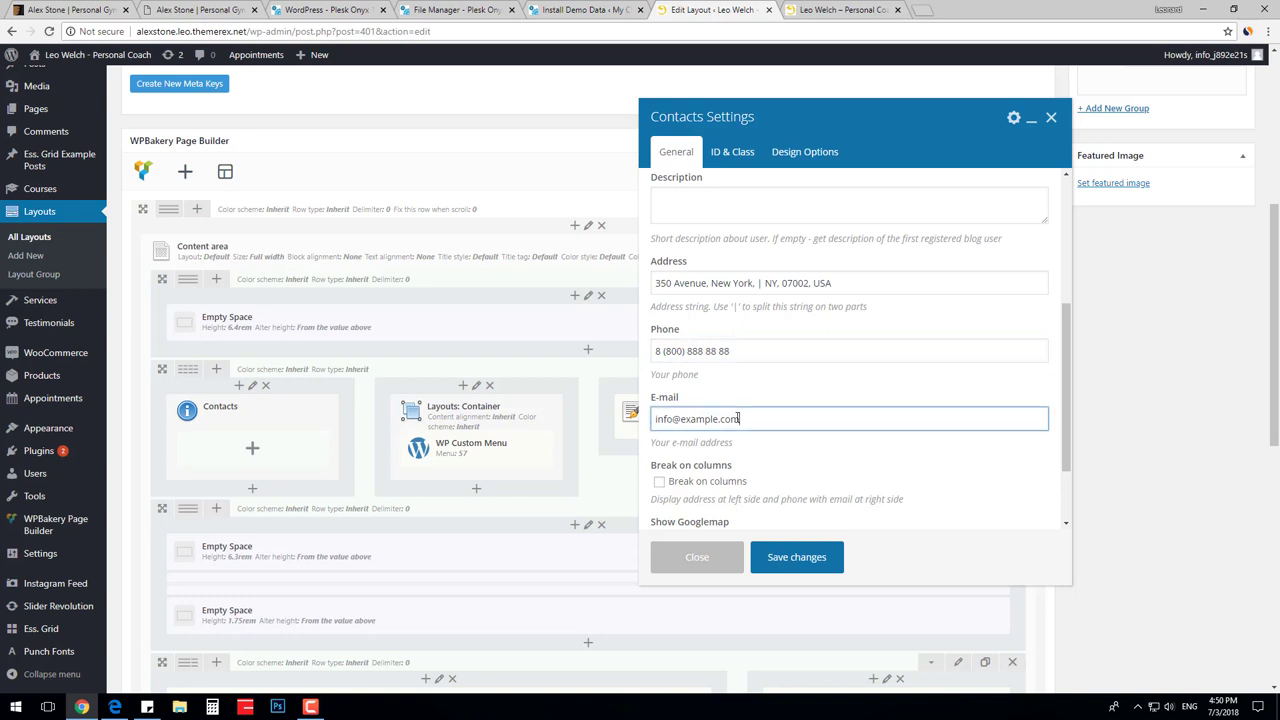
text(leo.)
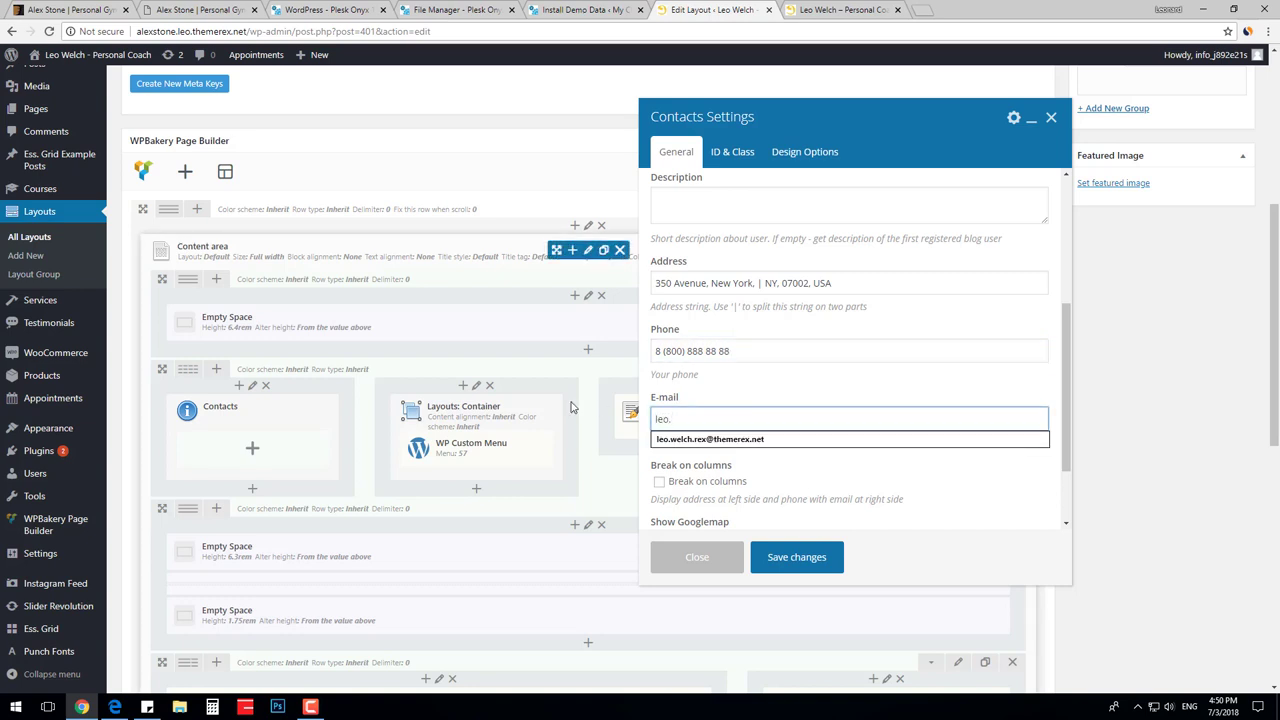
click(710, 439)
scroll(781, 463, down, 1)
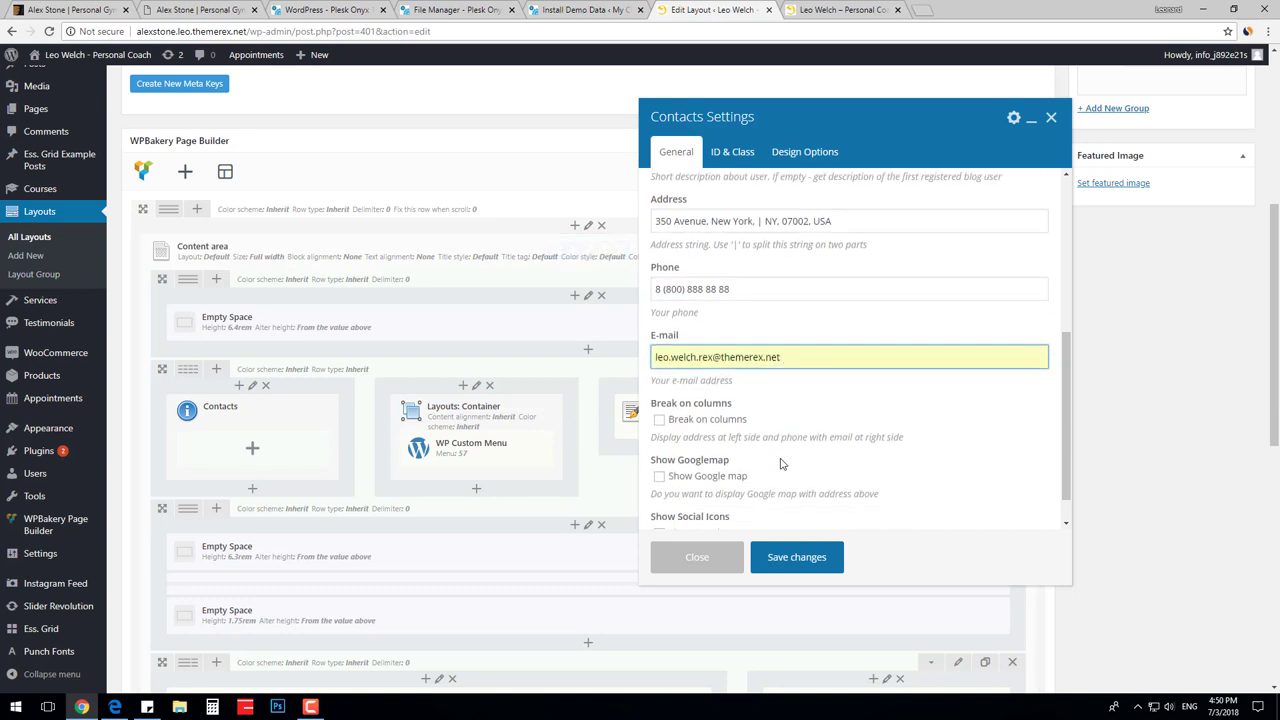
click(814, 560)
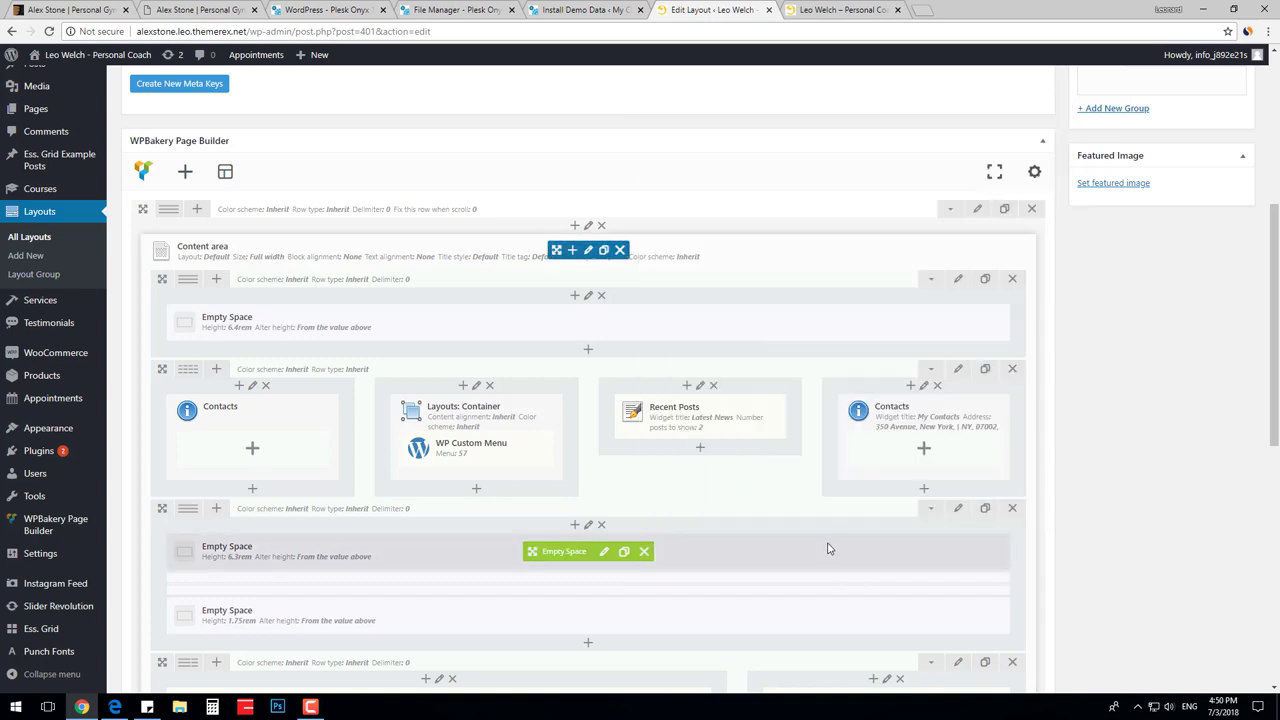
scroll(828, 548, down, 3)
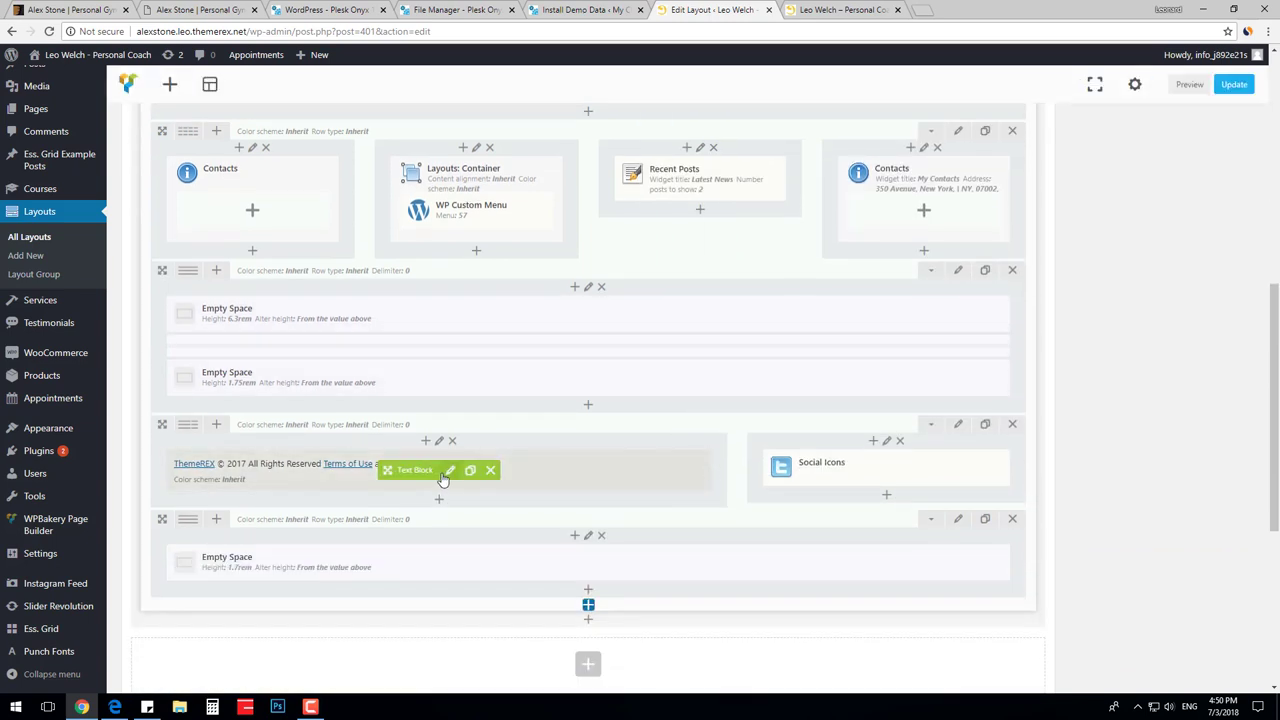
Change the copyright text from ThemeREX 2017 to Leo Welch © 2018 and update the Footer layout.
click(449, 471)
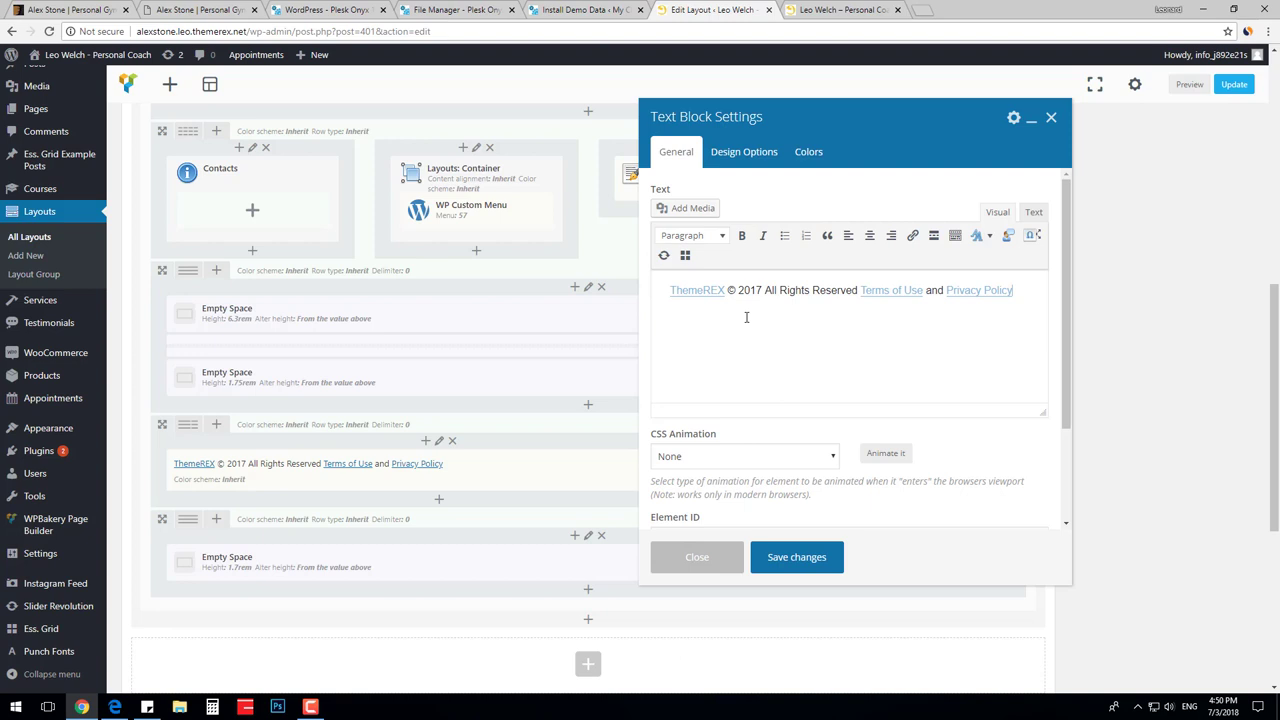
double_click(697, 290)
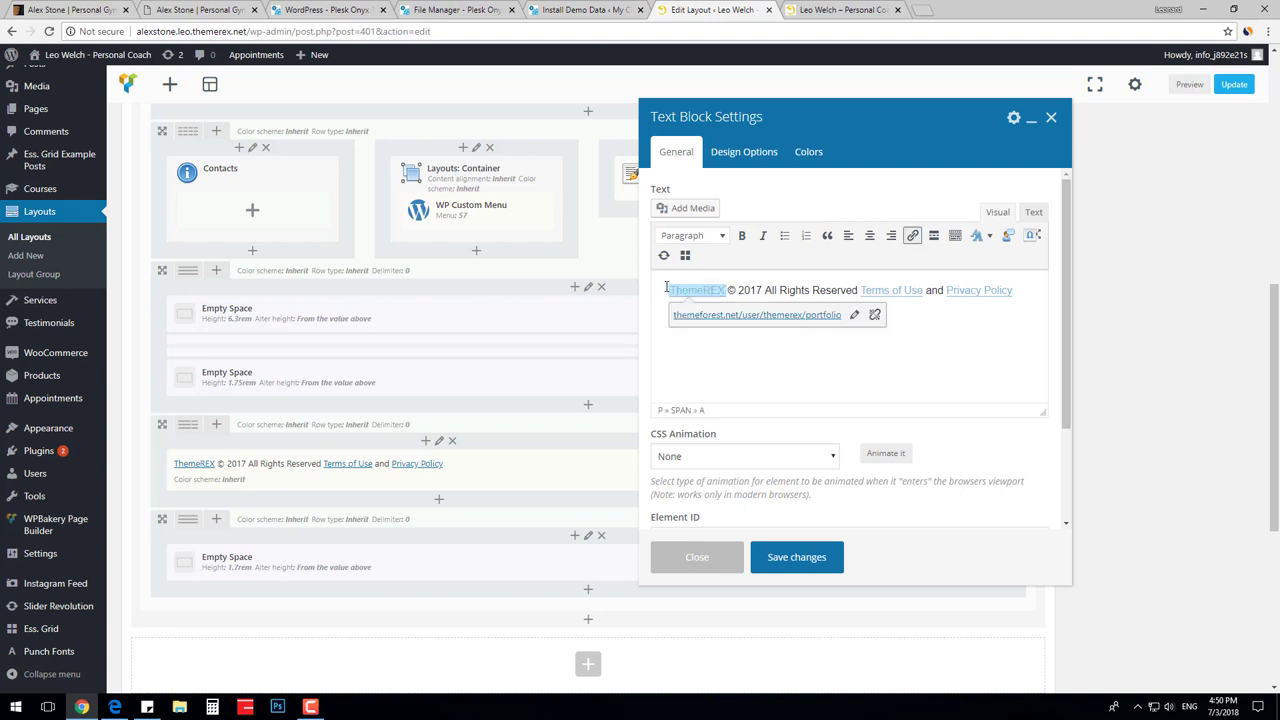
text(Leo )
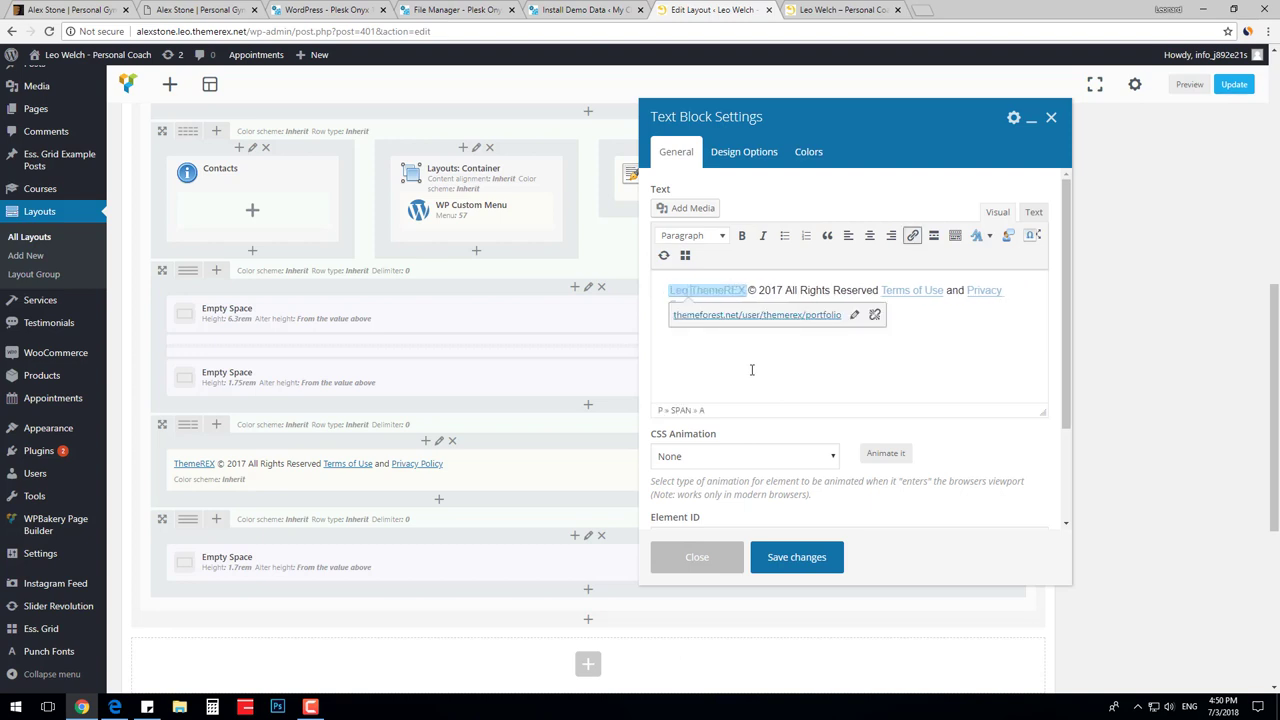
text(Welch)
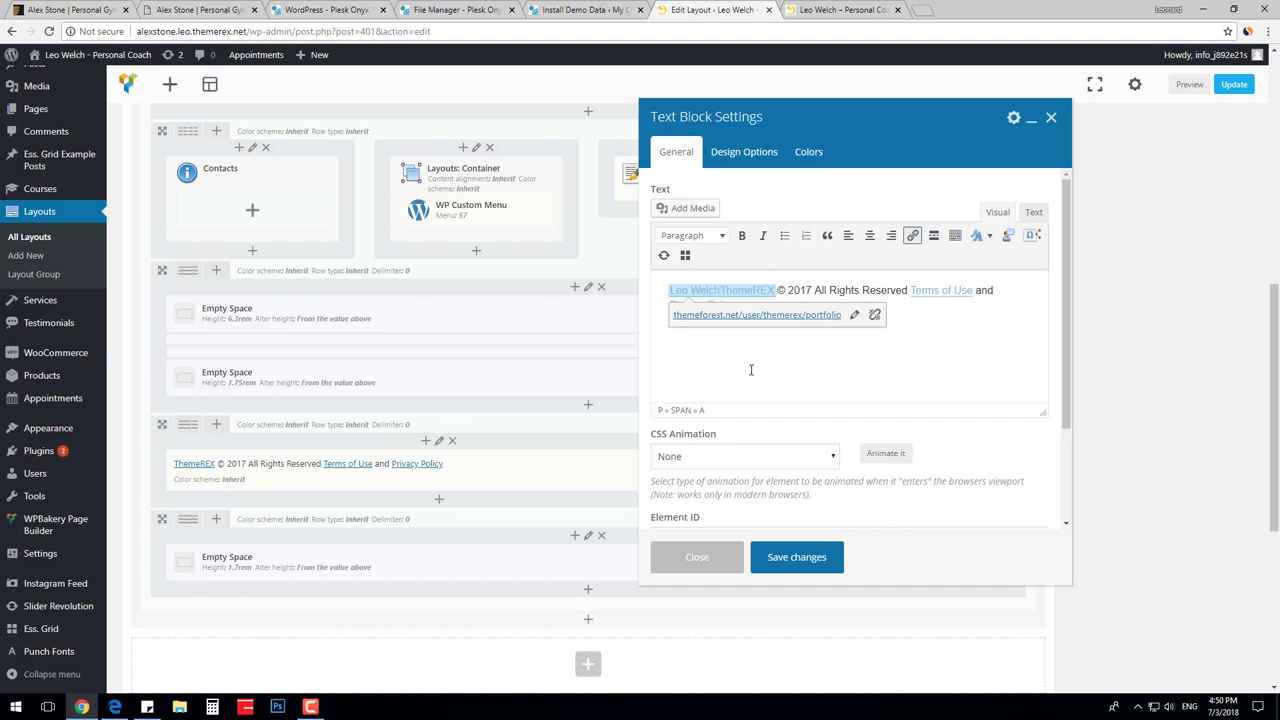
key(shift+End)
key(Delete)
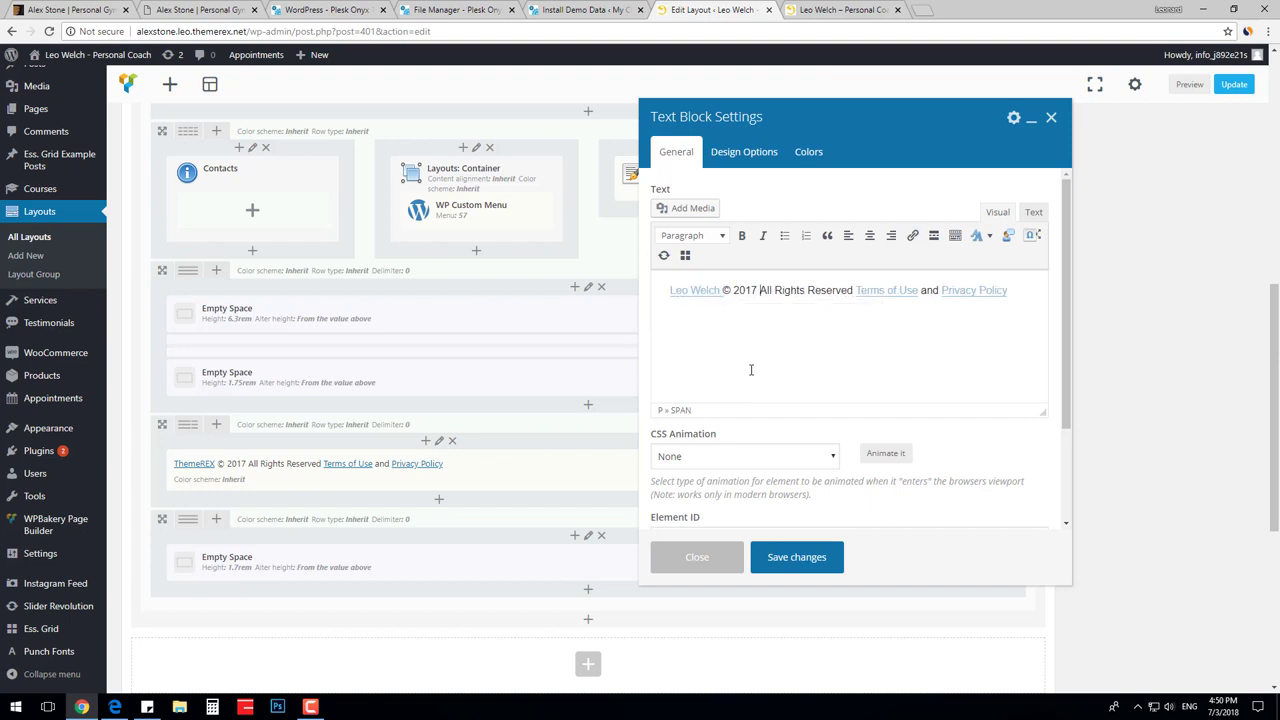
key(BackSpace)
text(8)
click(797, 557)
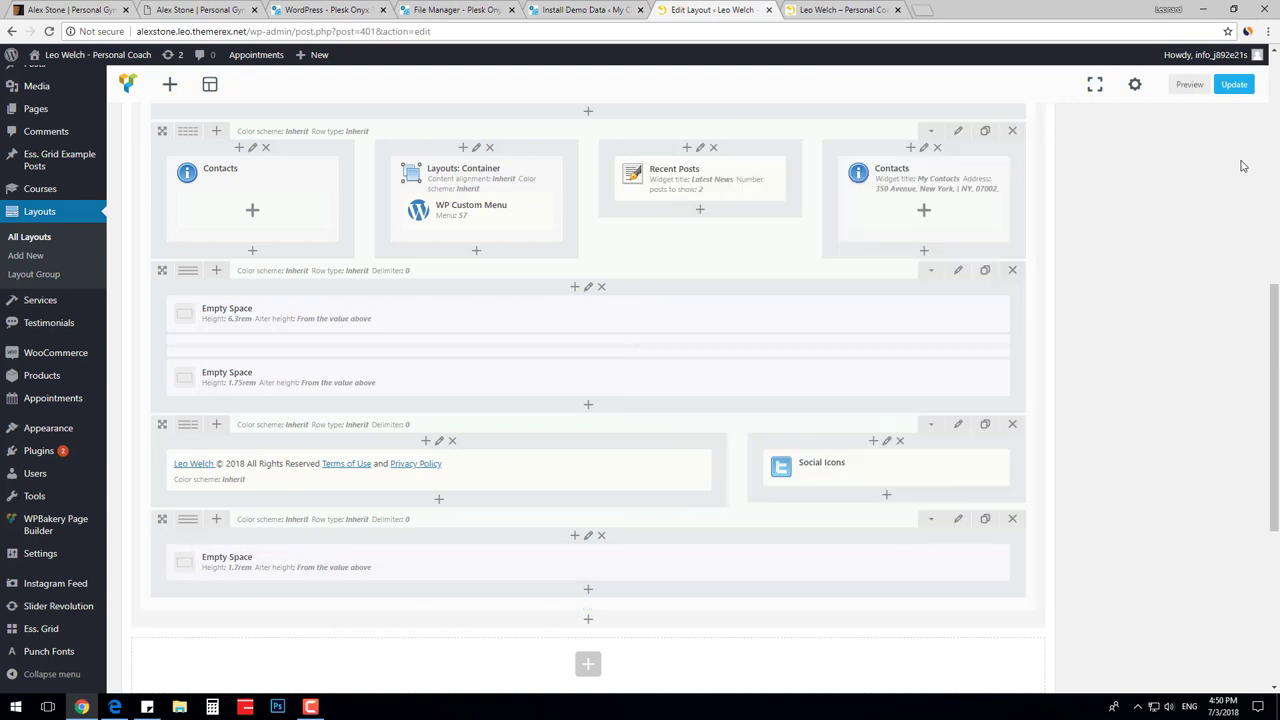
click(1243, 91)
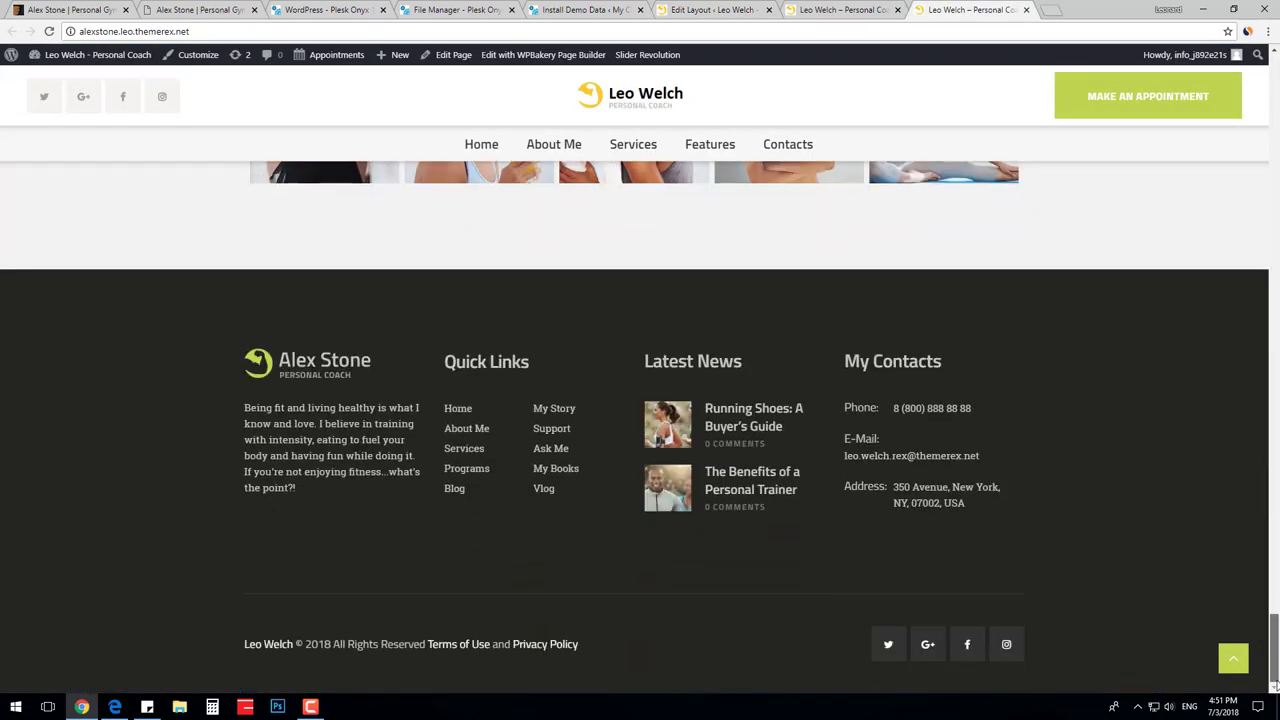
Return from the live site to the saved Footer layout editor in the WordPress admin.
click(716, 10)
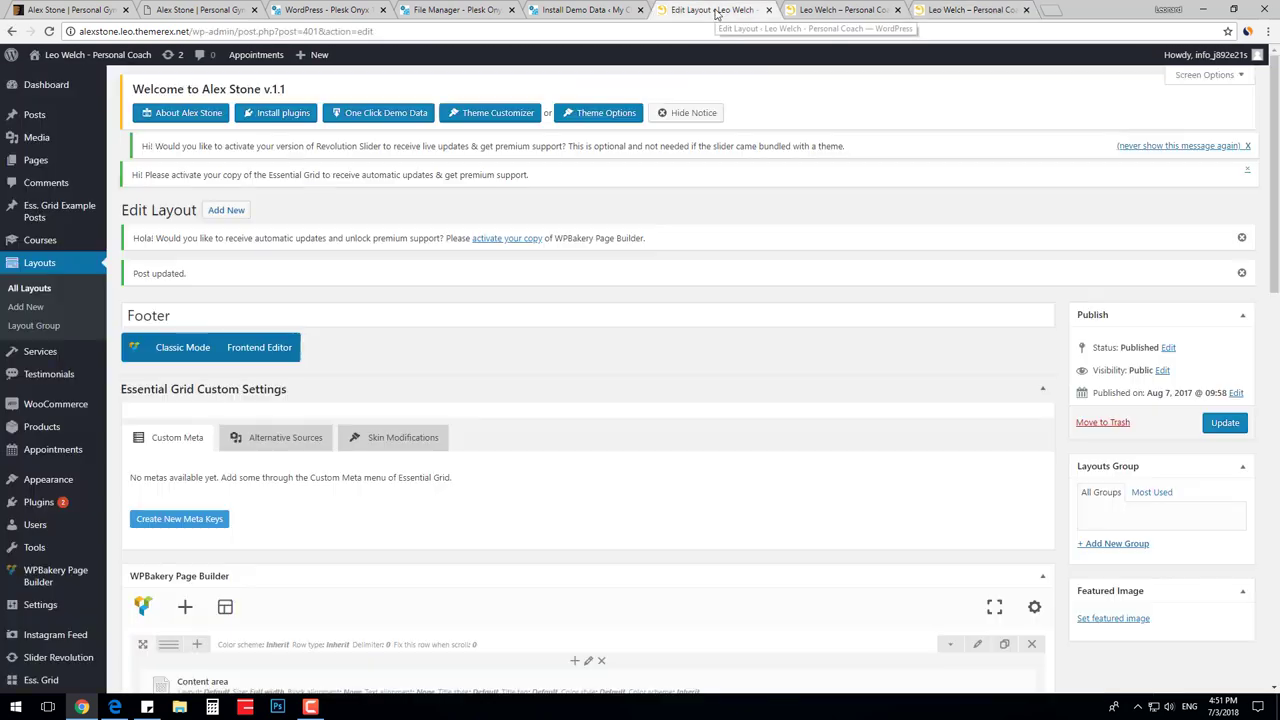
mouse_move(53, 450)
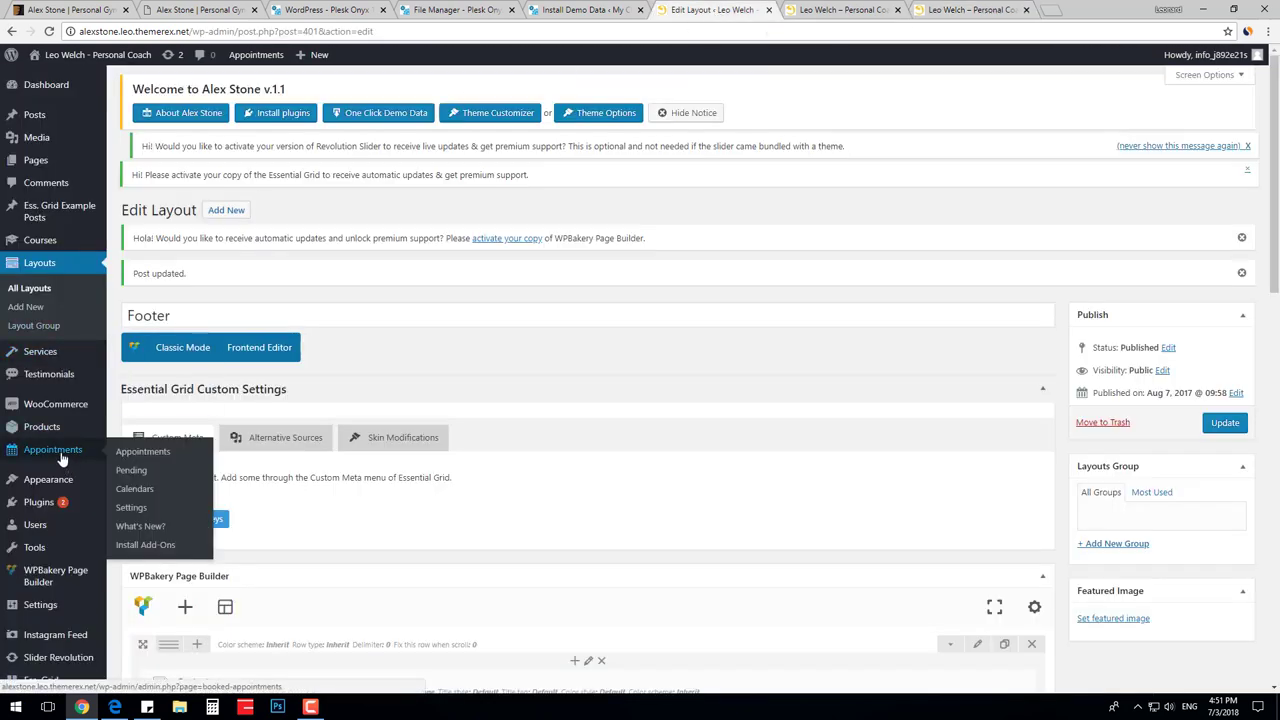
Open the Booked appointment settings from the Appointments menu.
click(142, 451)
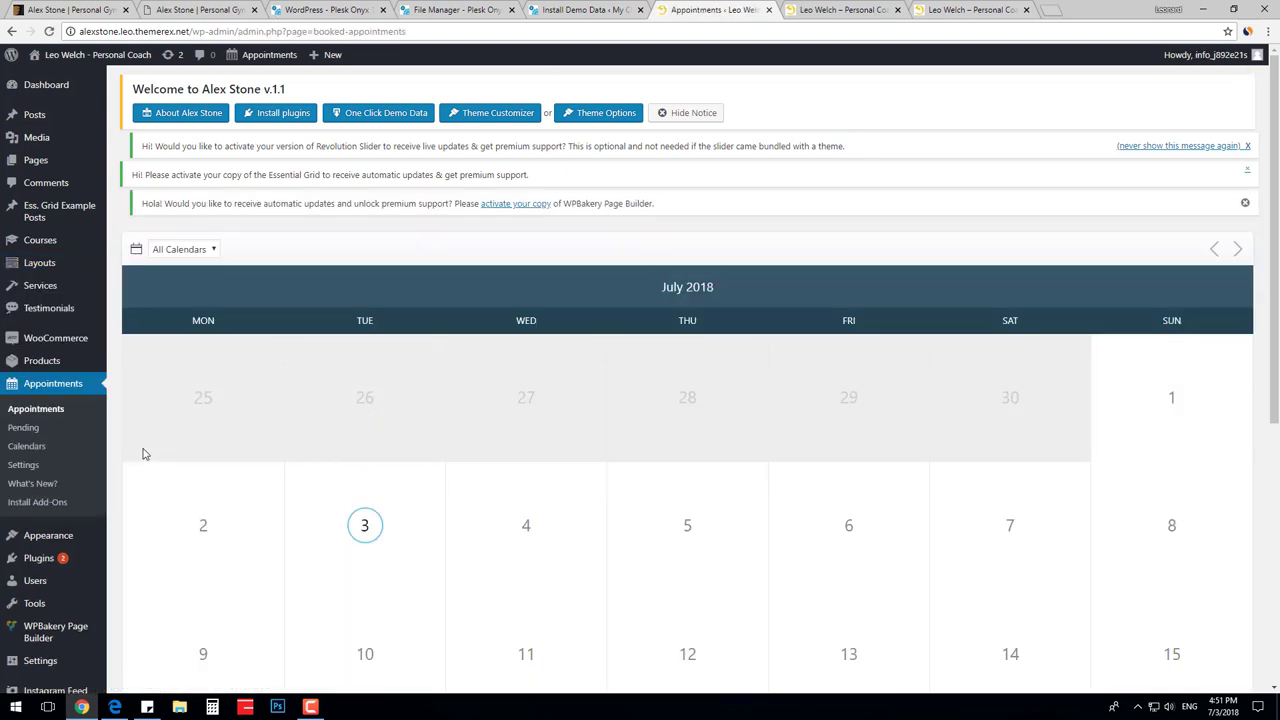
click(24, 465)
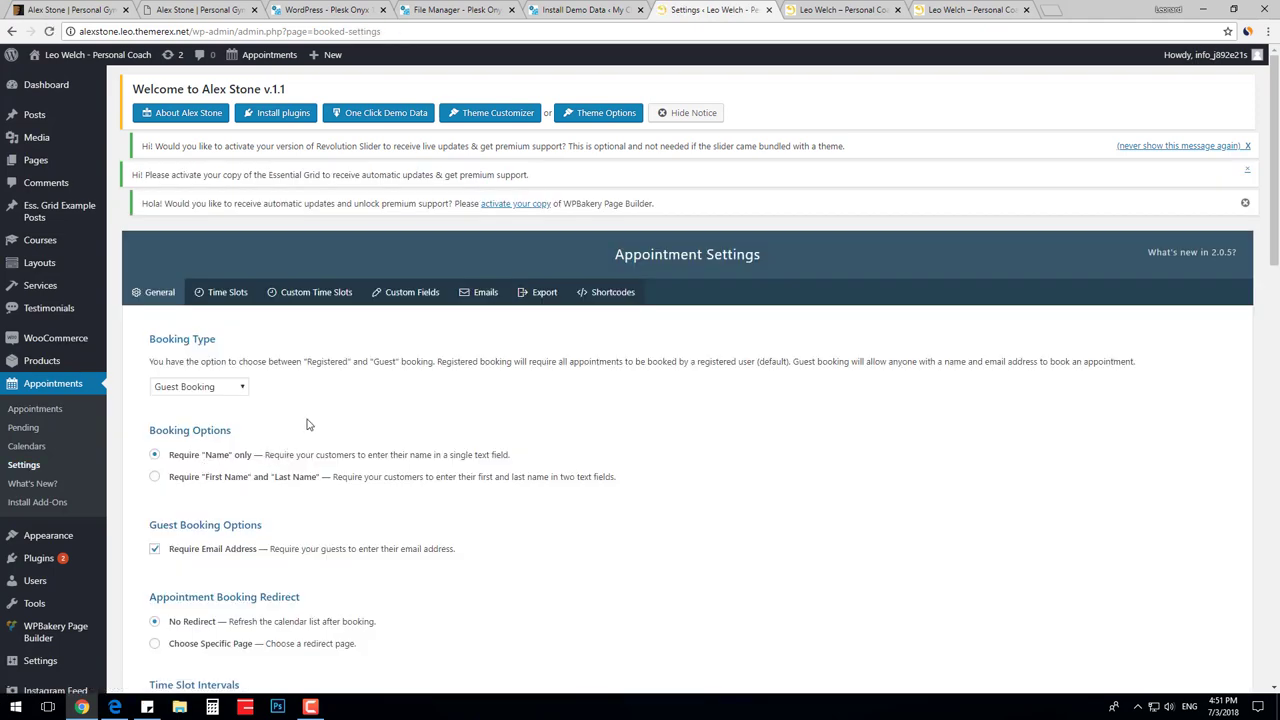
scroll(308, 424, down, 1)
scroll(308, 424, down, 1)
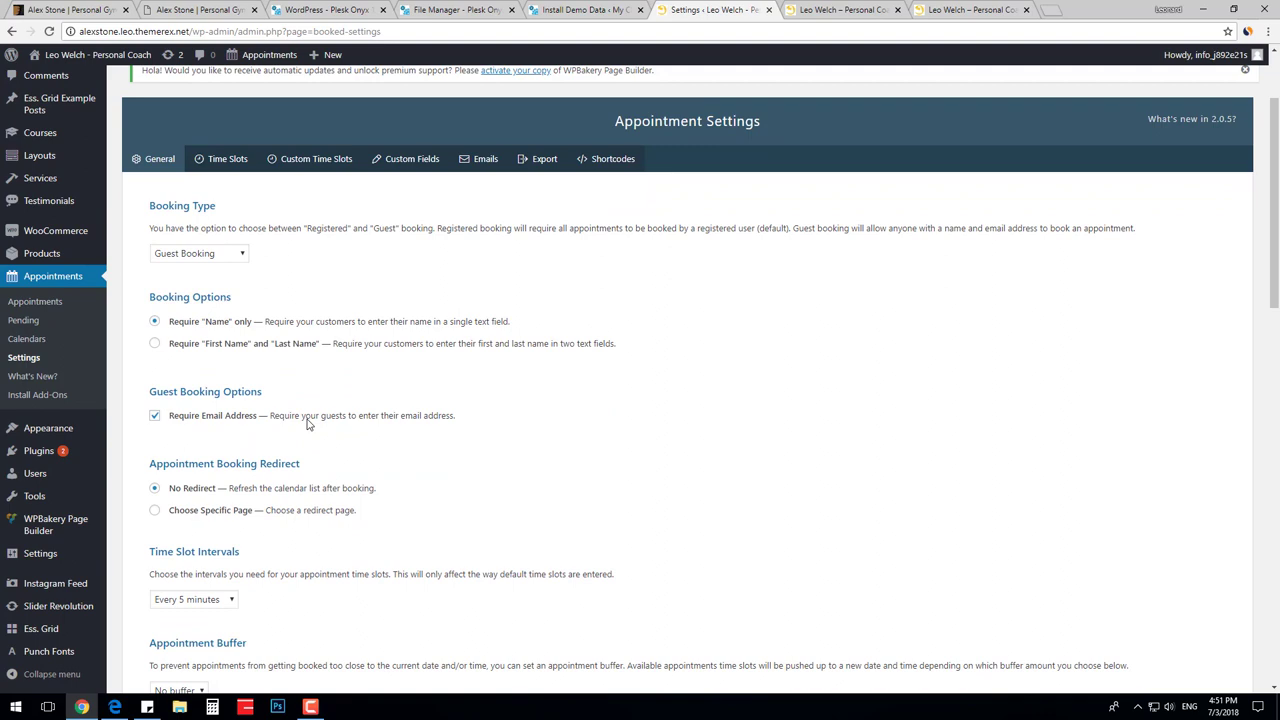
scroll(308, 424, down, 1)
scroll(308, 424, down, 1)
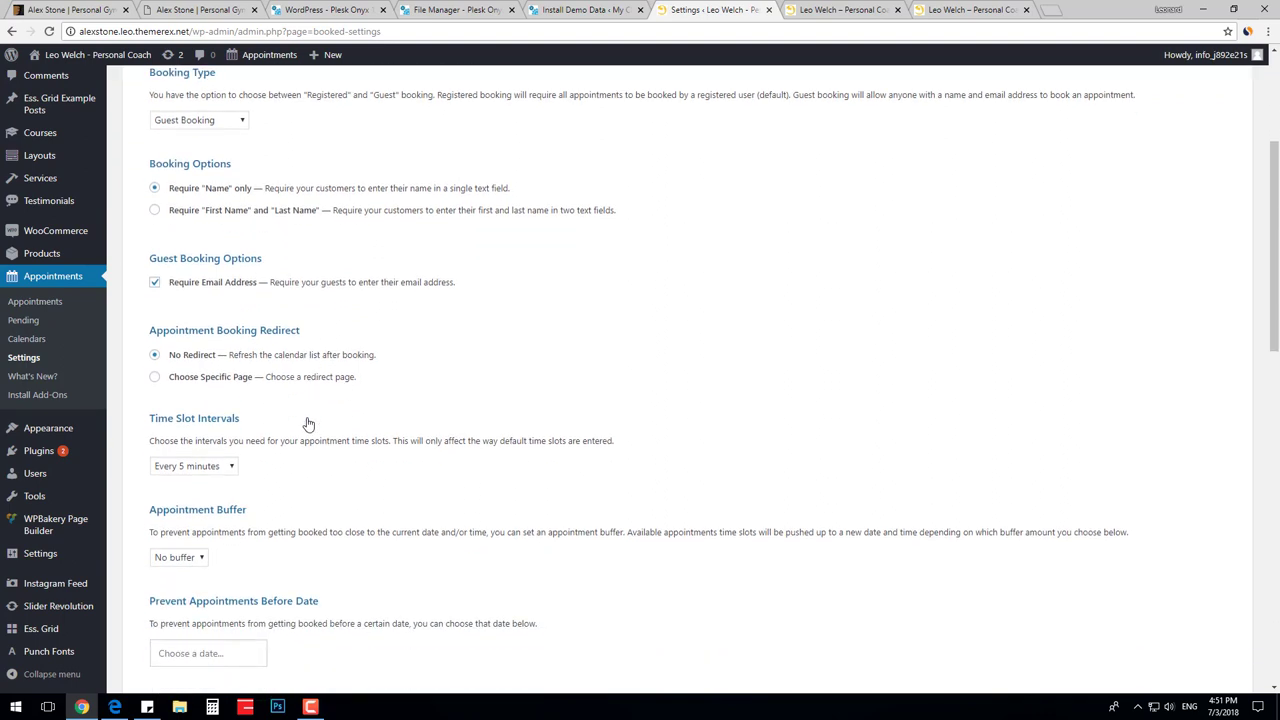
scroll(308, 424, down, 1)
scroll(308, 424, down, 1)
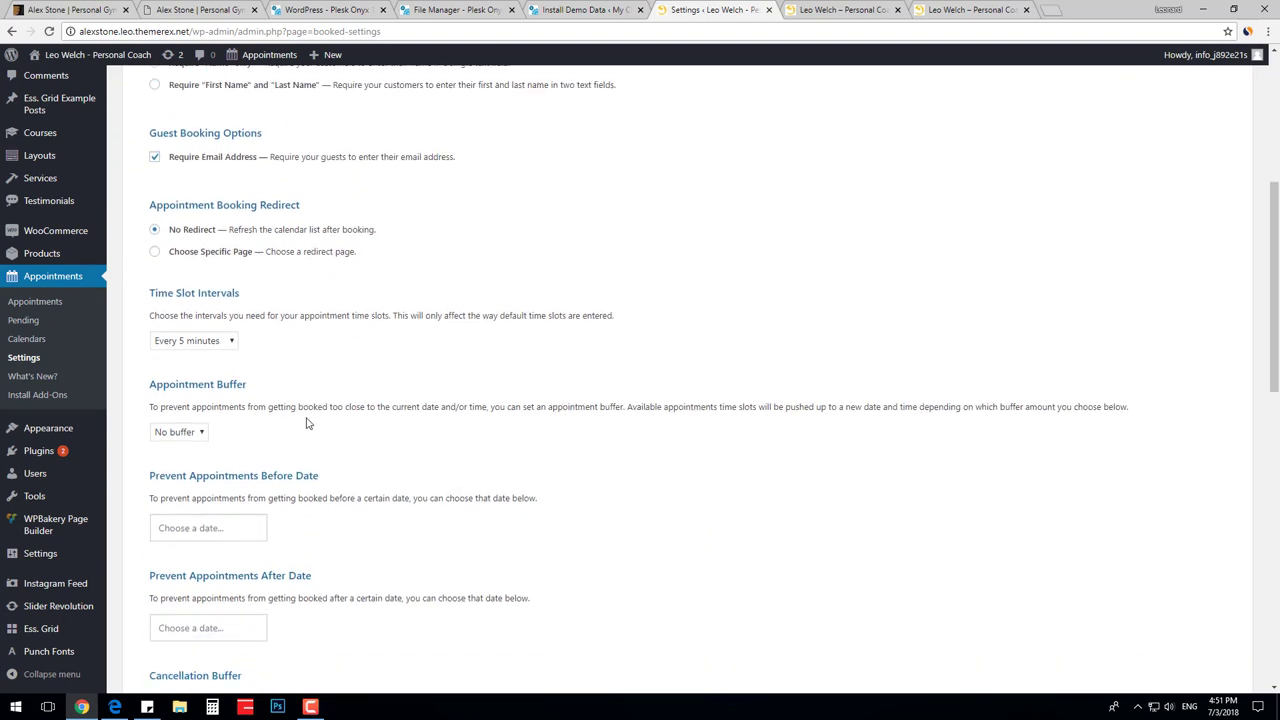
scroll(308, 424, down, 1)
scroll(308, 424, down, 1)
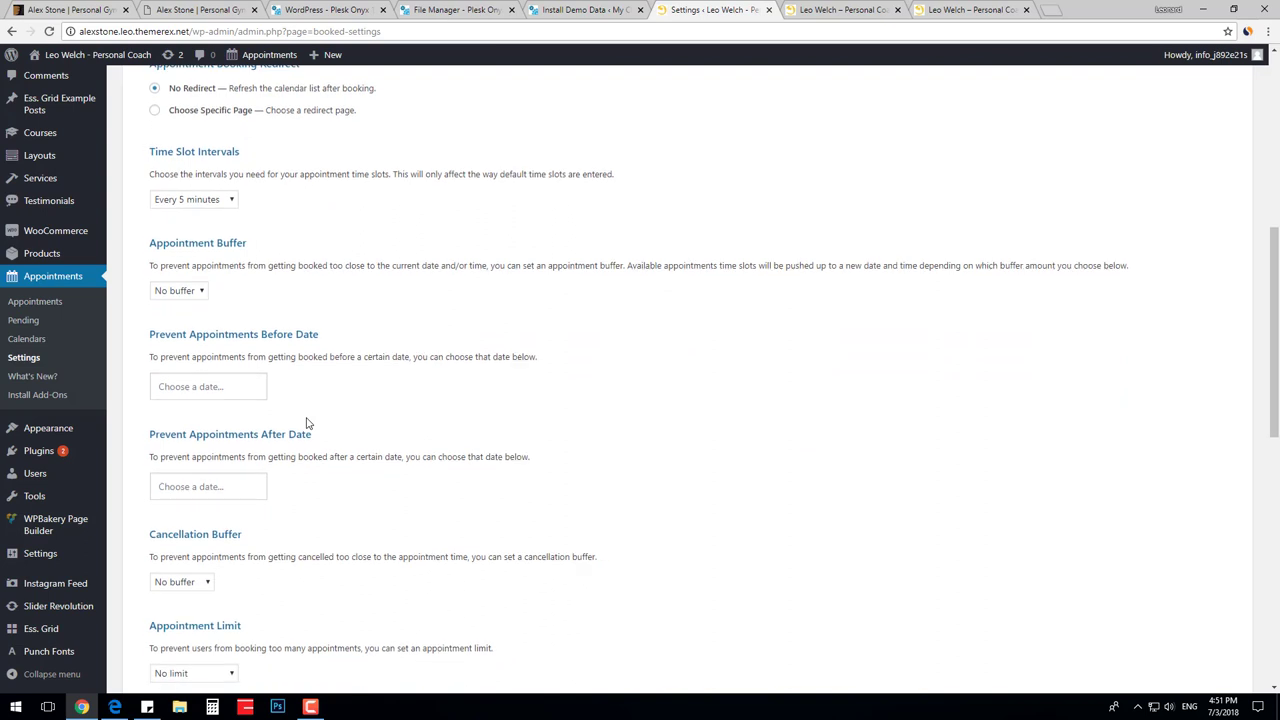
scroll(308, 424, down, 1)
scroll(308, 424, down, 2)
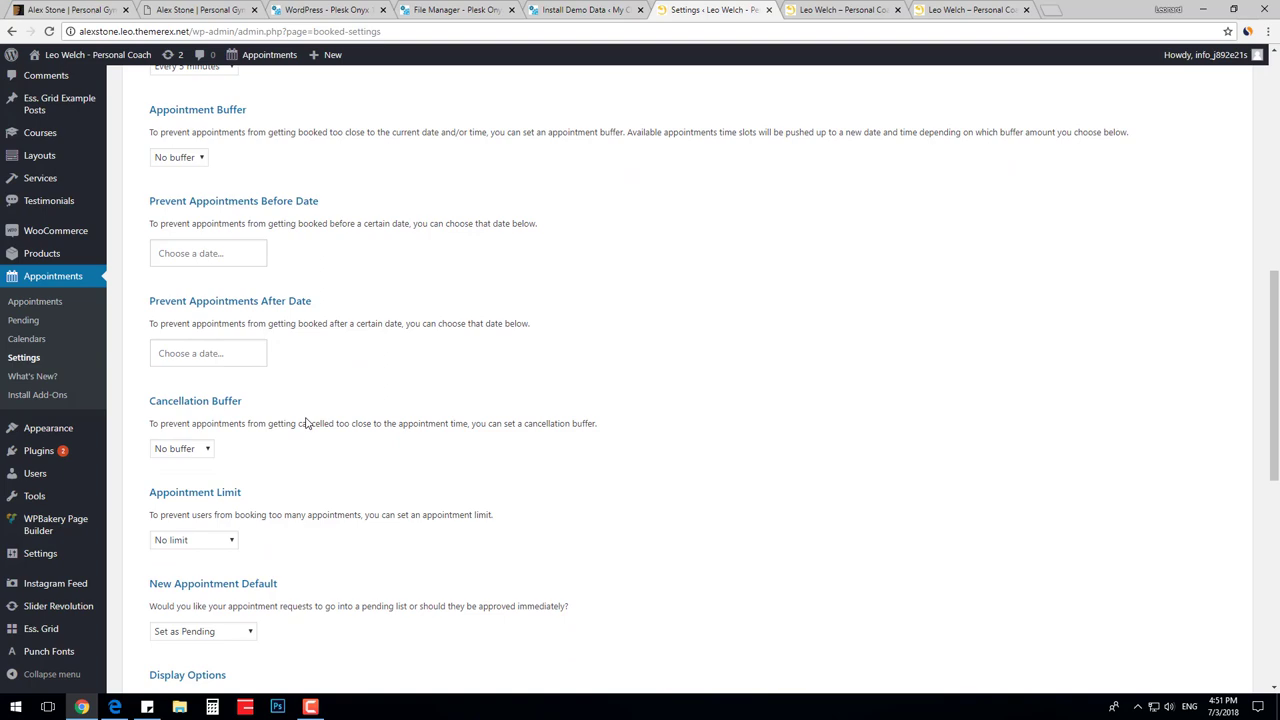
scroll(308, 424, down, 2)
scroll(308, 424, down, 2)
scroll(308, 424, down, 2)
scroll(308, 424, down, 2)
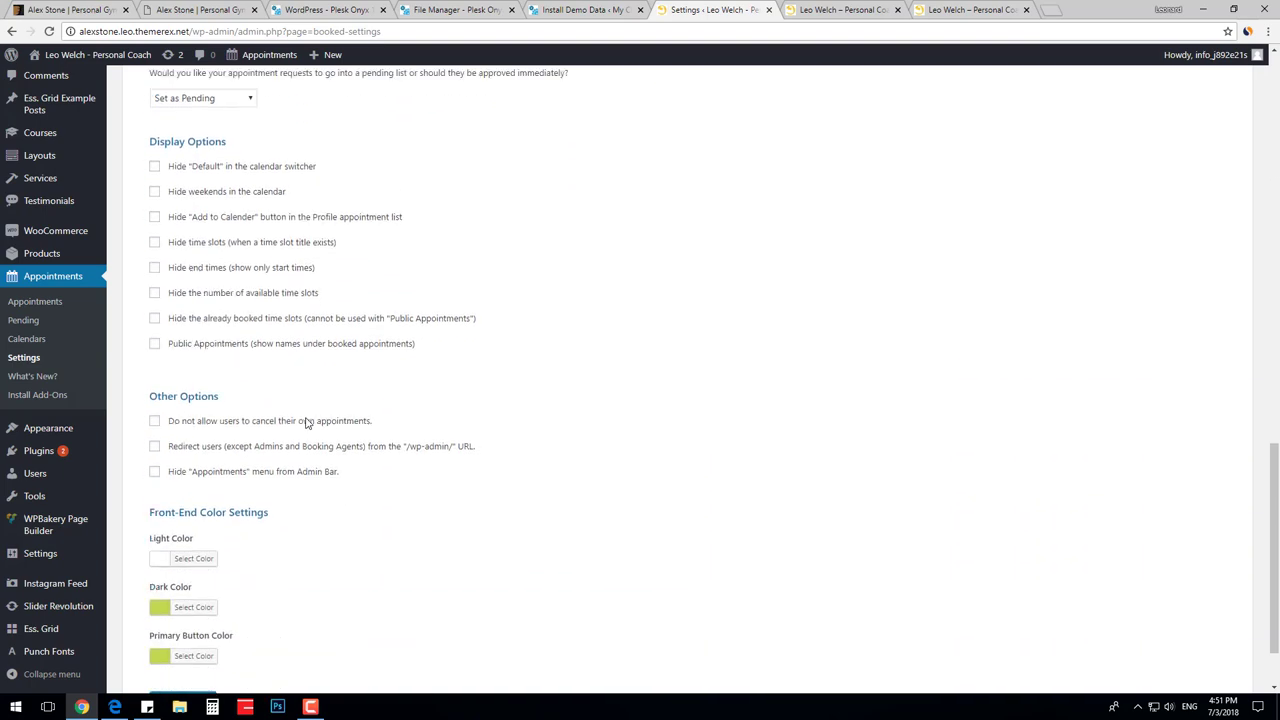
scroll(308, 424, down, 2)
scroll(308, 424, down, 1)
scroll(308, 424, up, 4)
scroll(308, 424, up, 4)
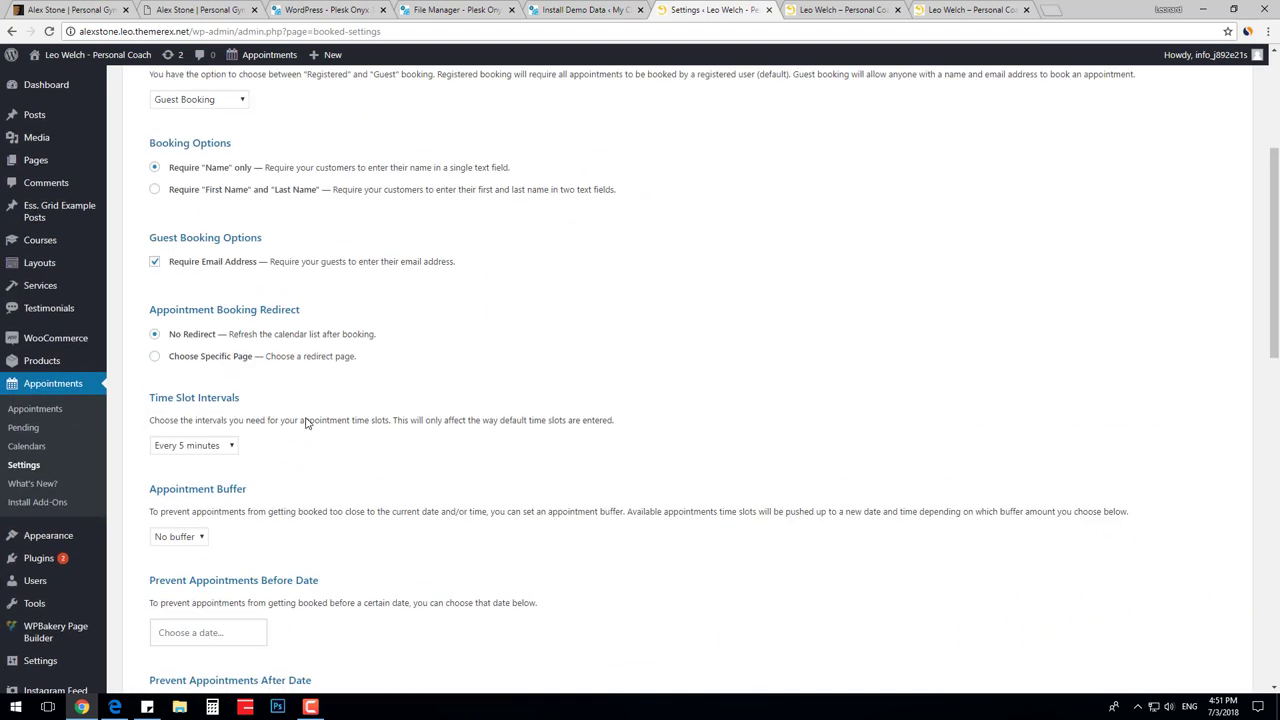
scroll(308, 424, up, 5)
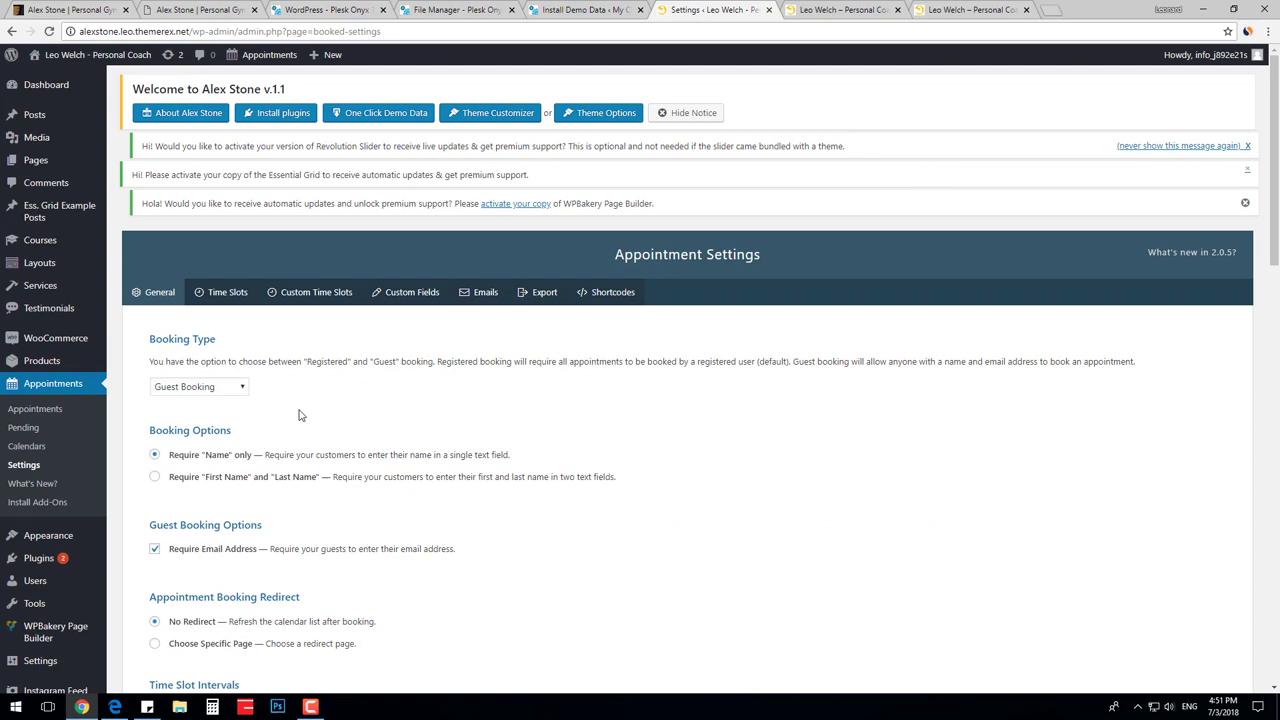
Open the Calendar time slots and start a Wednesday slot titled Crossfit.
click(227, 292)
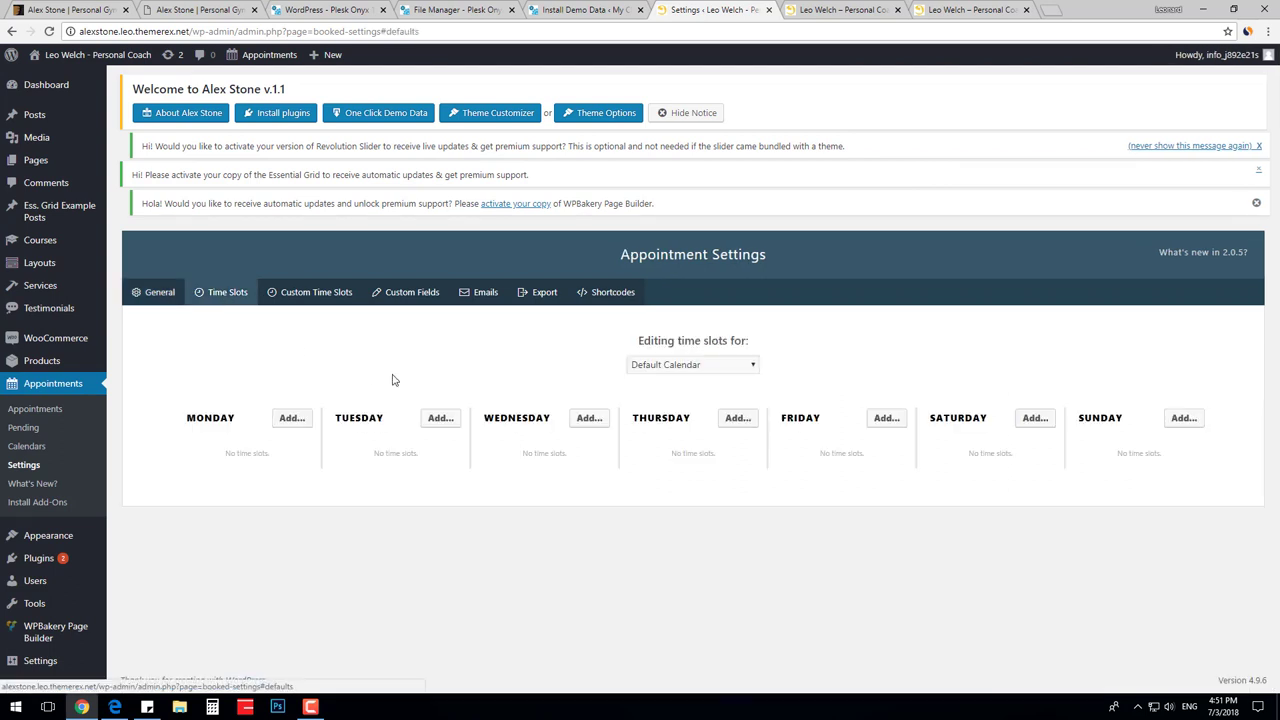
click(659, 368)
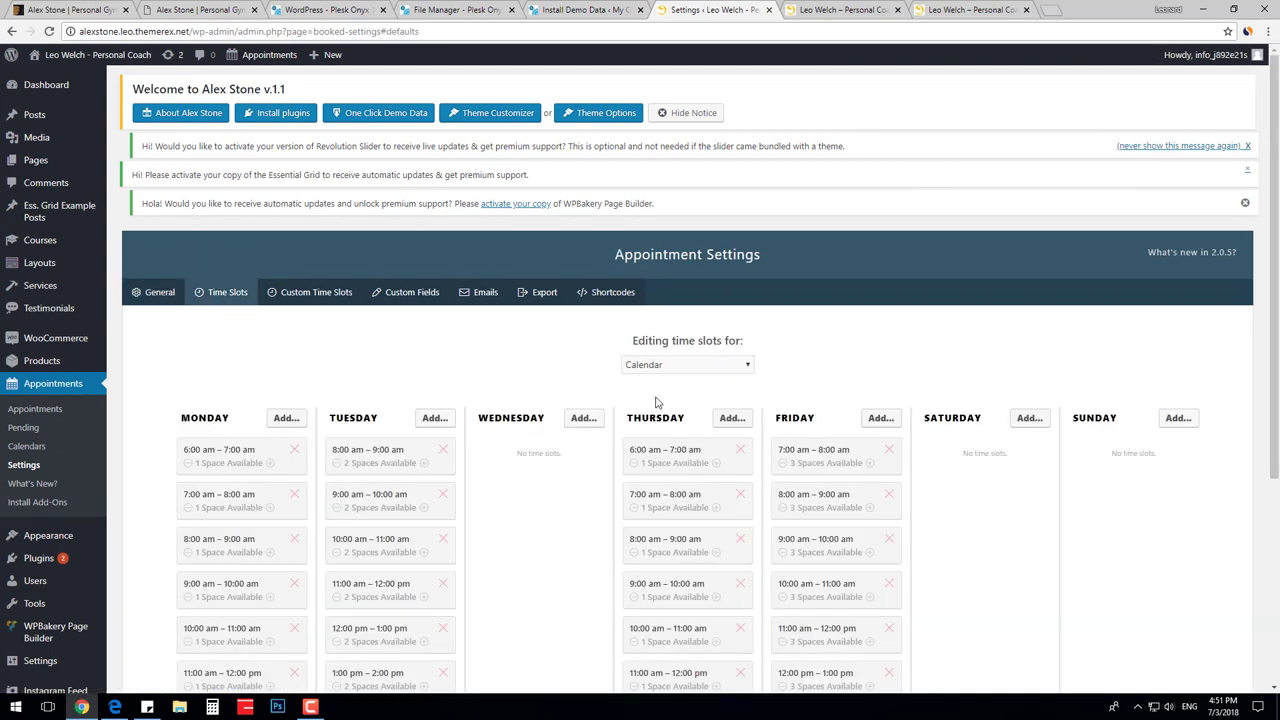
scroll(570, 365, down, 1)
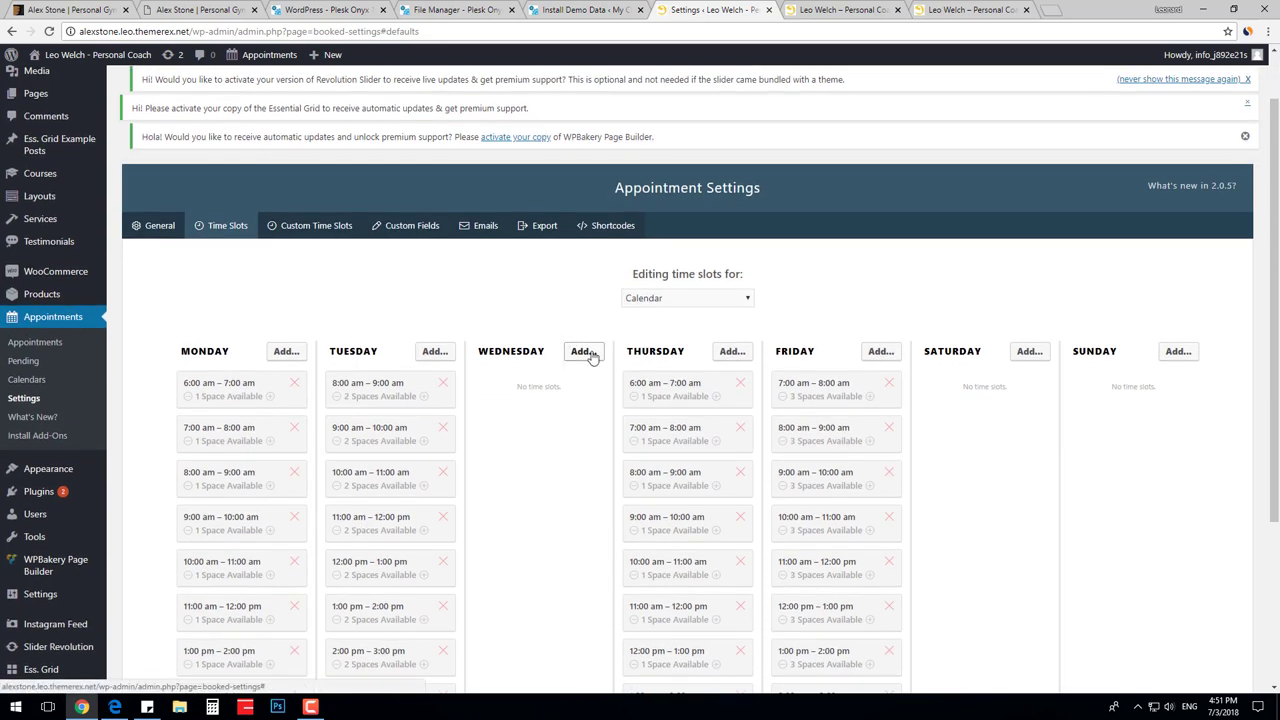
click(585, 352)
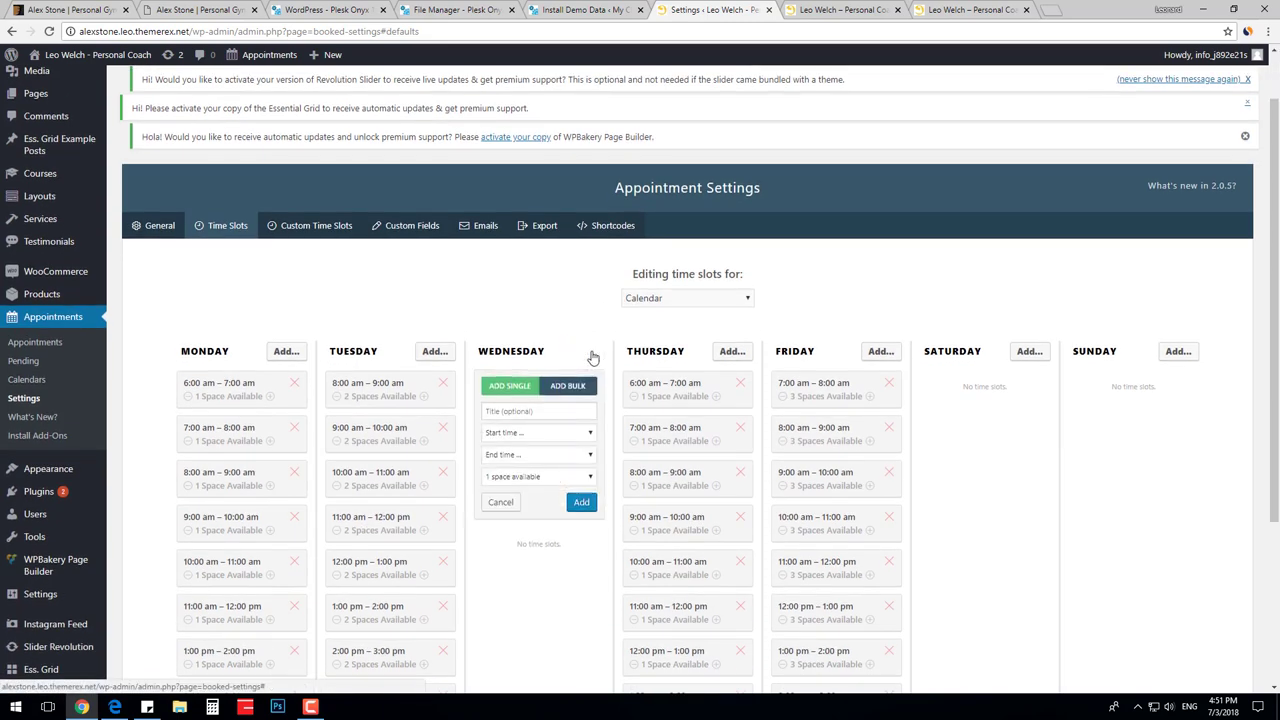
click(545, 410)
text(Crossfit)
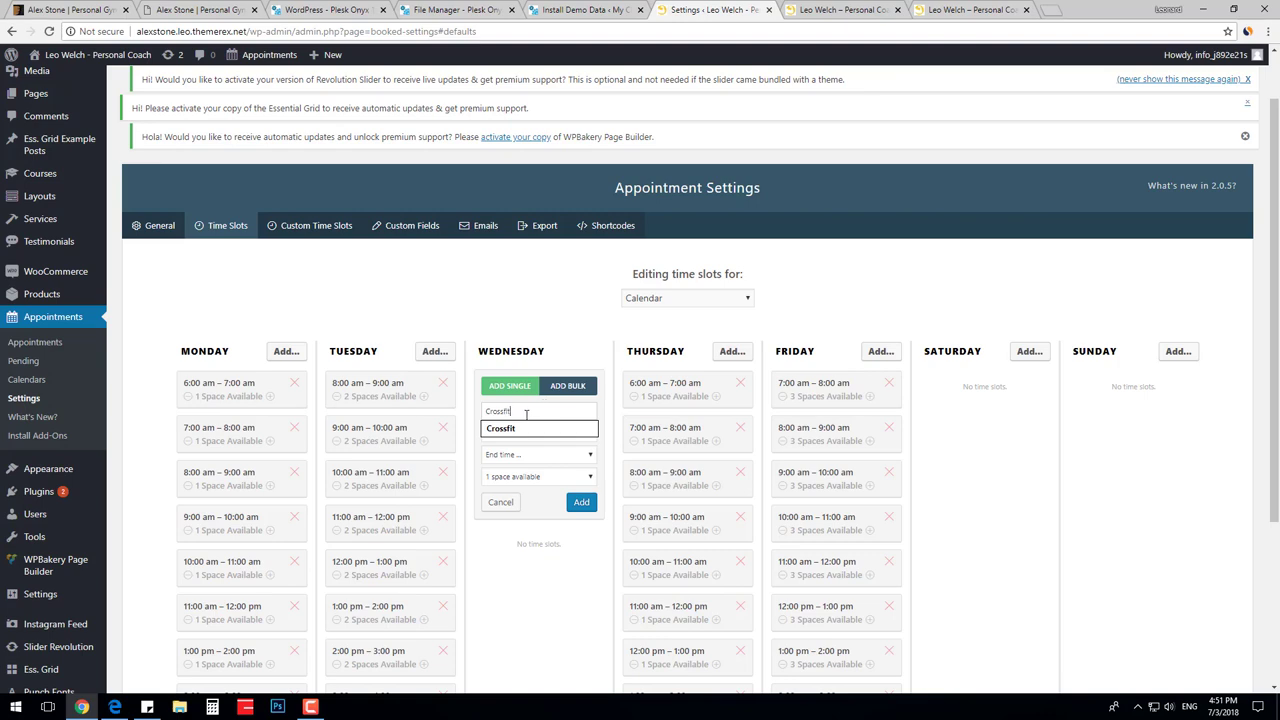
click(532, 429)
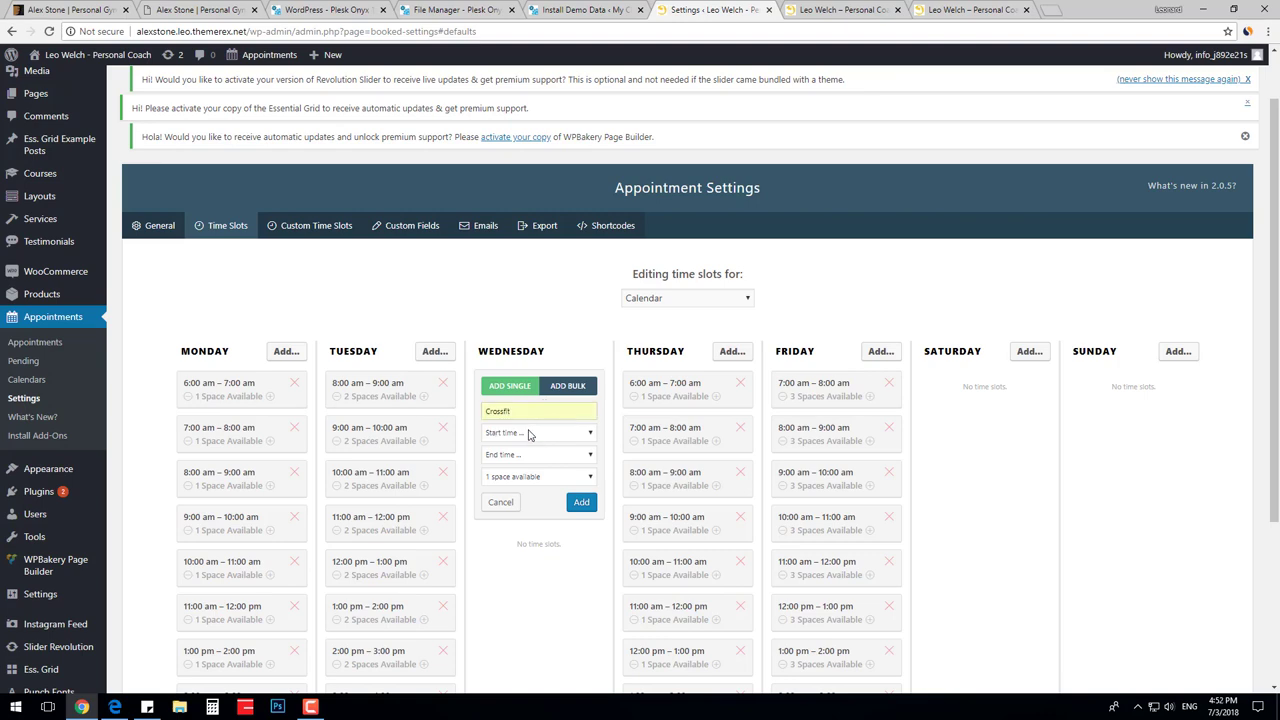
Give the Wednesday slot 9:00 am–6:00 pm with 2 spaces and add it.
click(529, 434)
scroll(520, 500, down, 5)
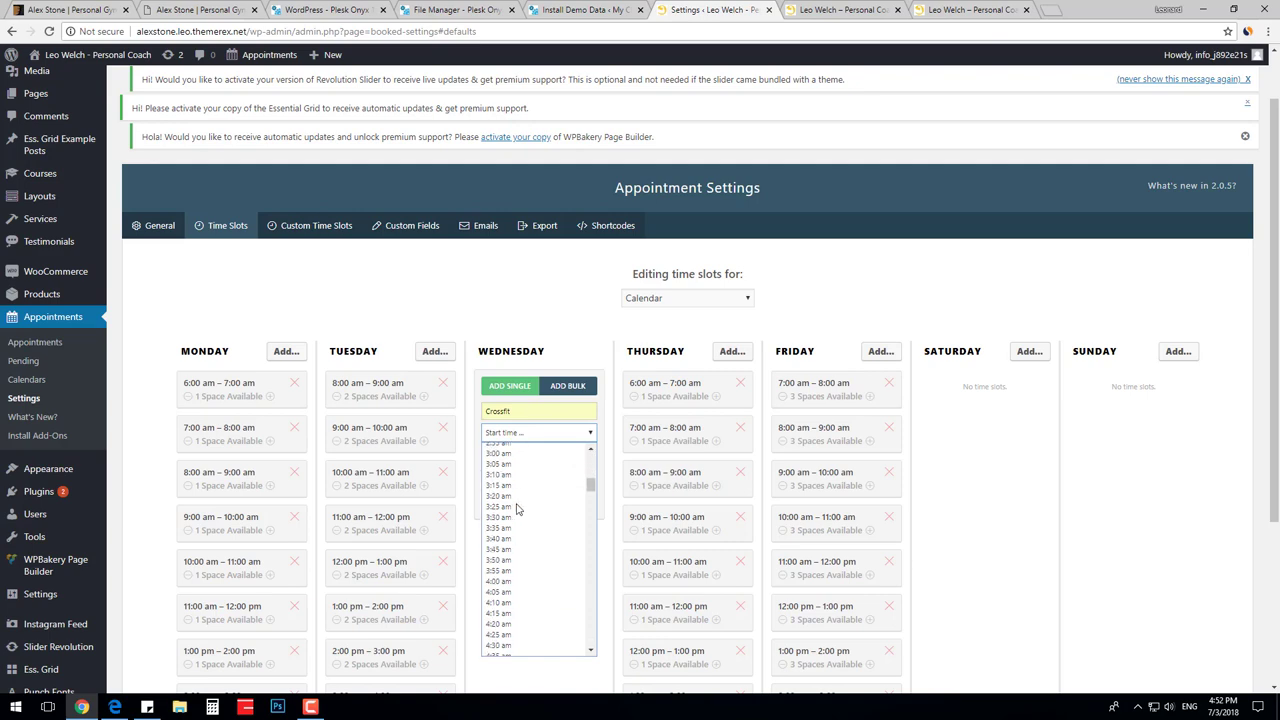
scroll(515, 520, down, 5)
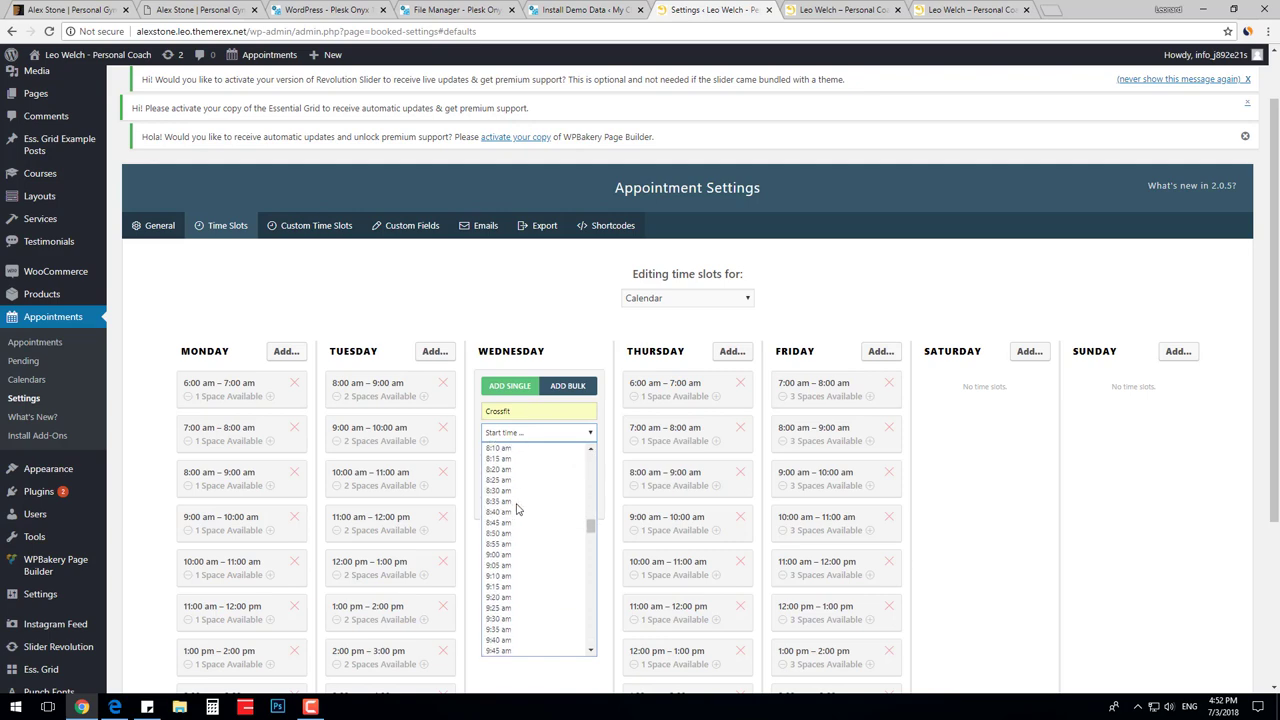
click(498, 554)
click(509, 457)
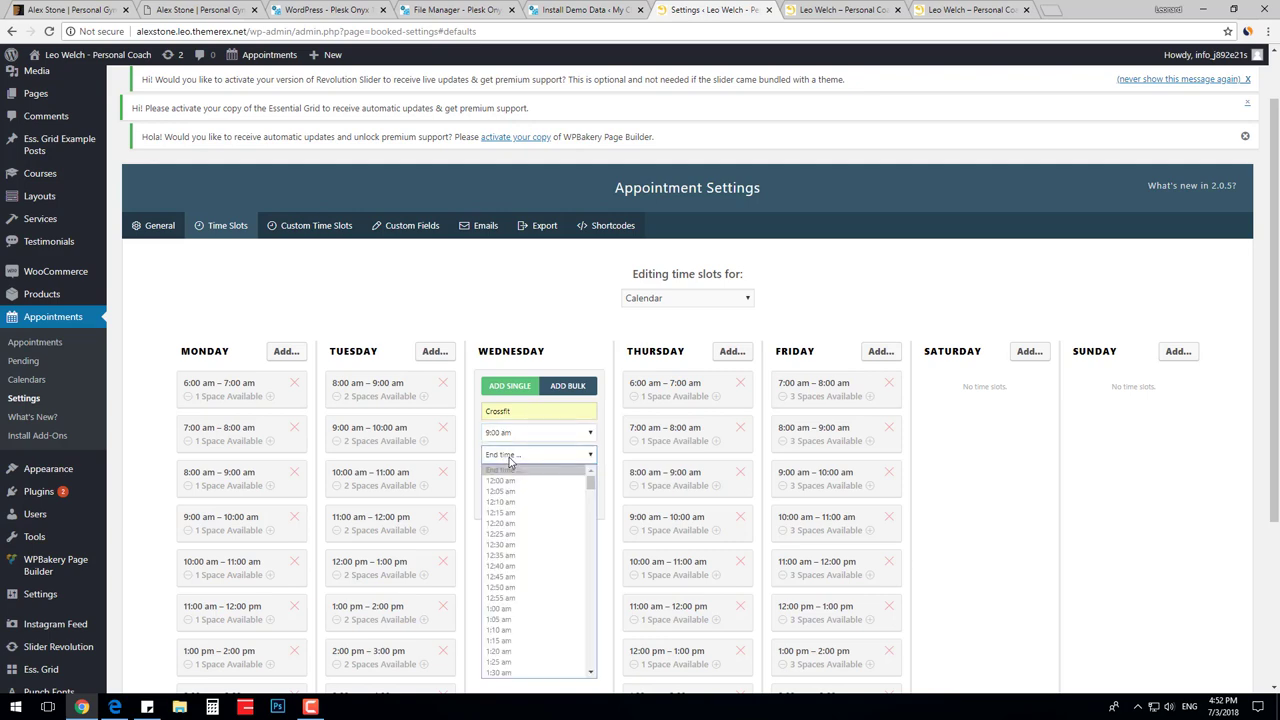
scroll(510, 520, down, 10)
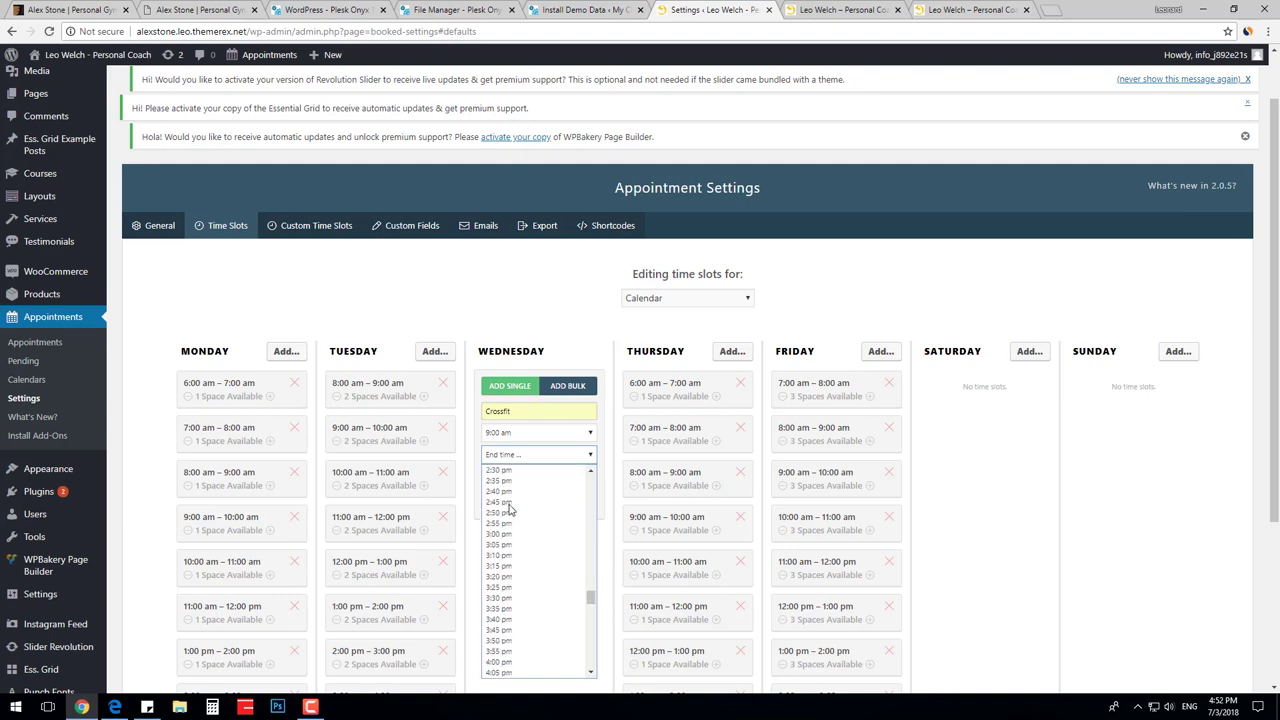
scroll(510, 520, down, 10)
click(508, 518)
click(512, 477)
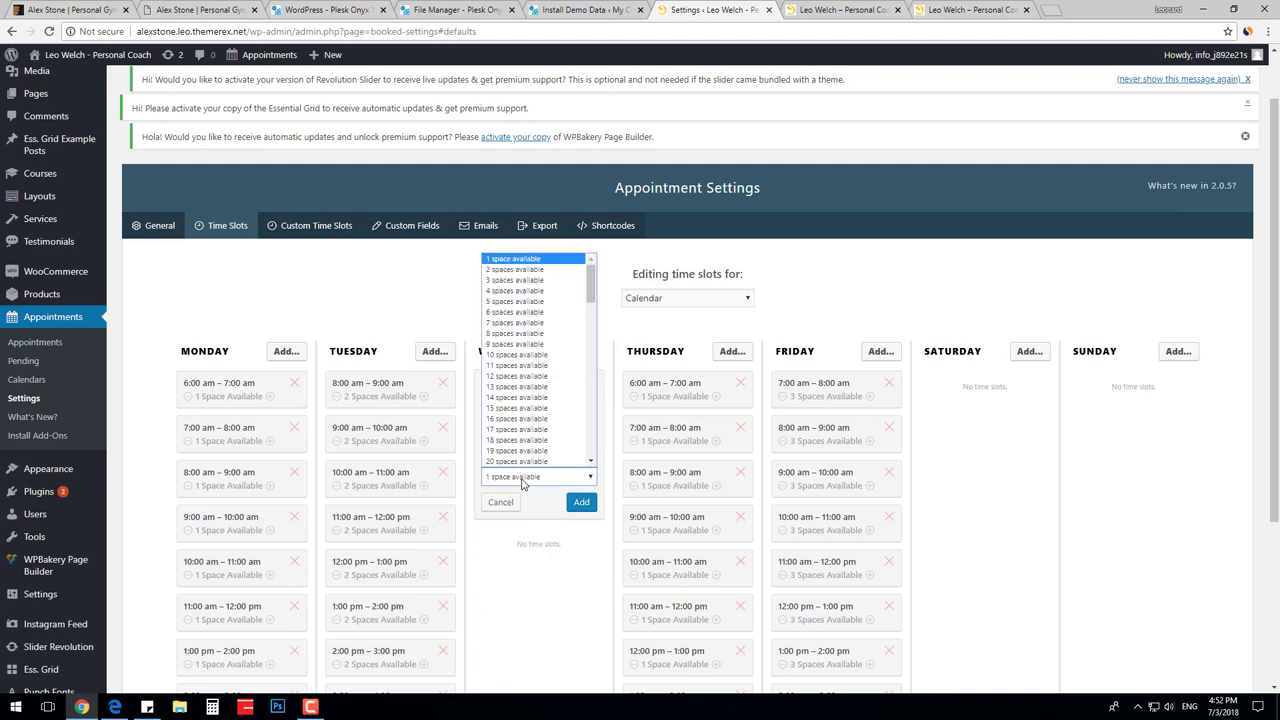
click(516, 270)
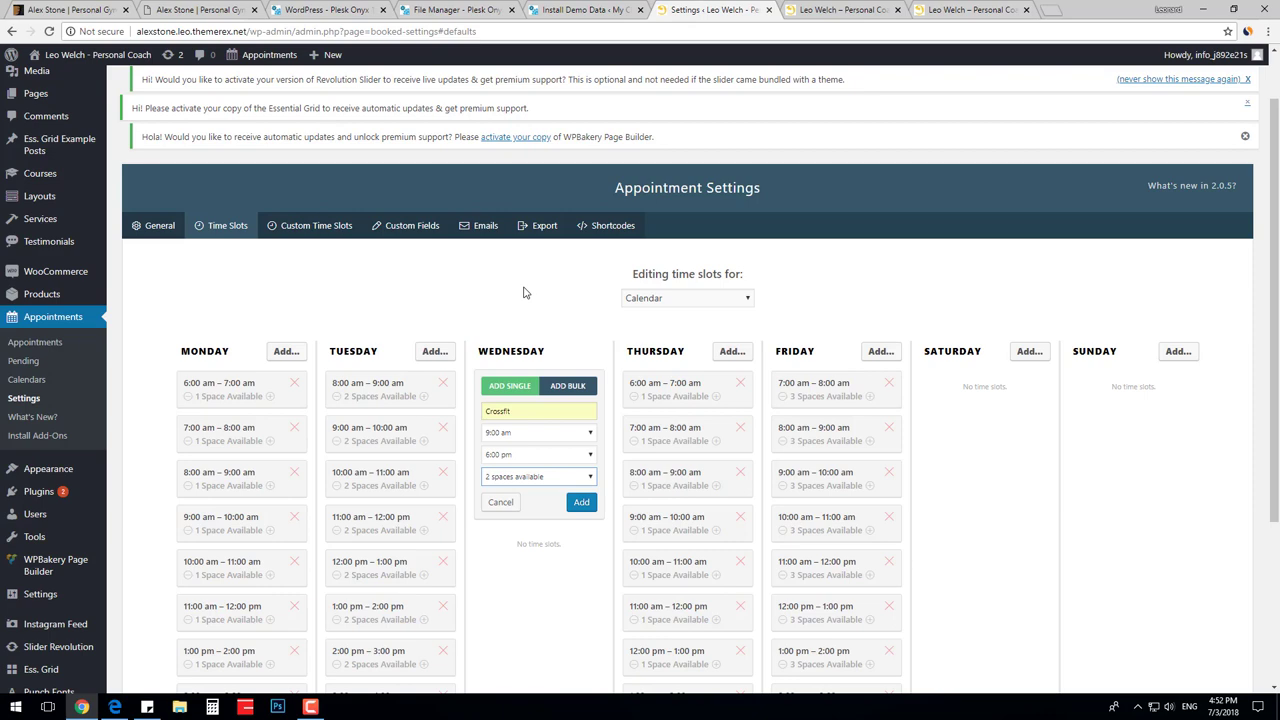
click(582, 503)
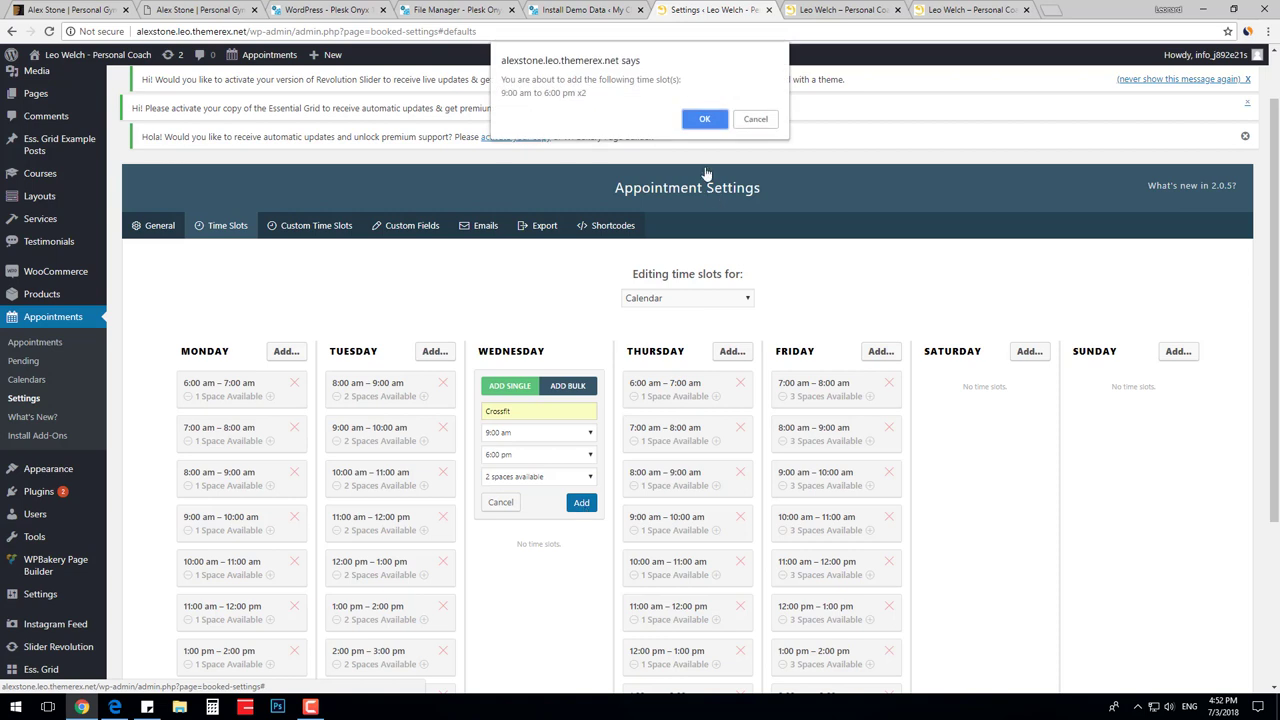
click(703, 122)
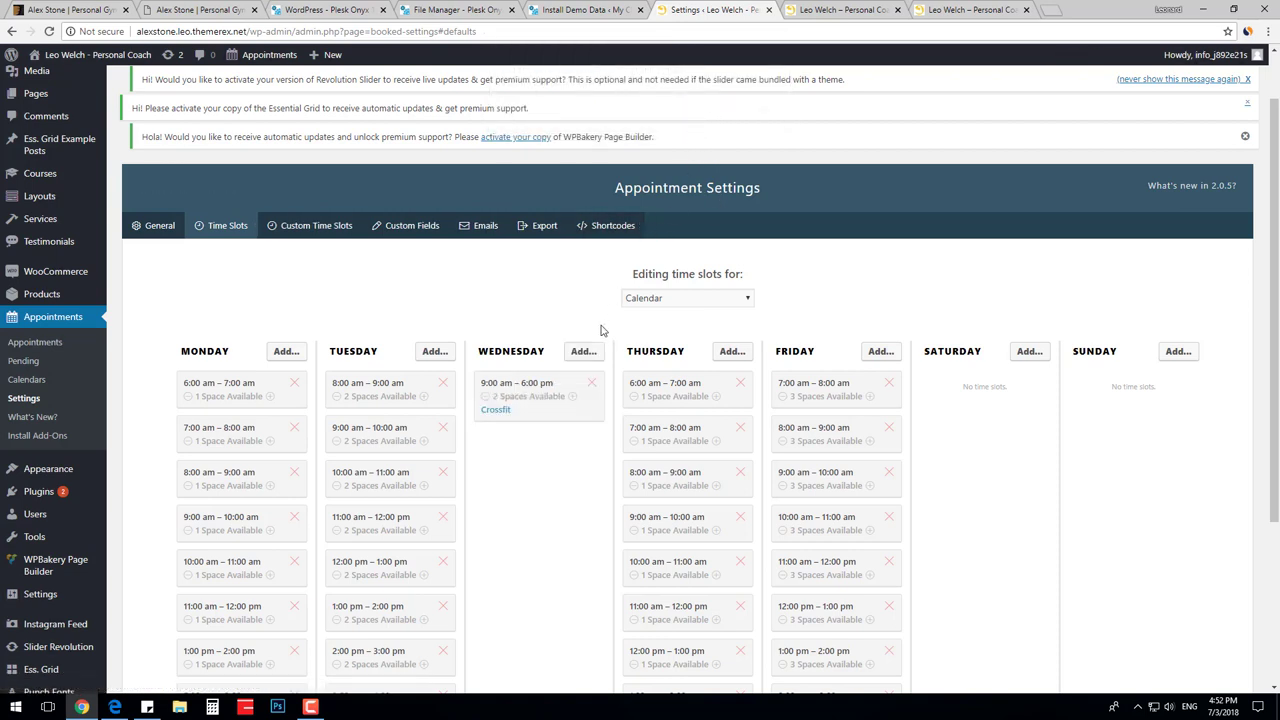
Start bulk Saturday Crossfit slots beginning at 9:30 am.
click(1029, 351)
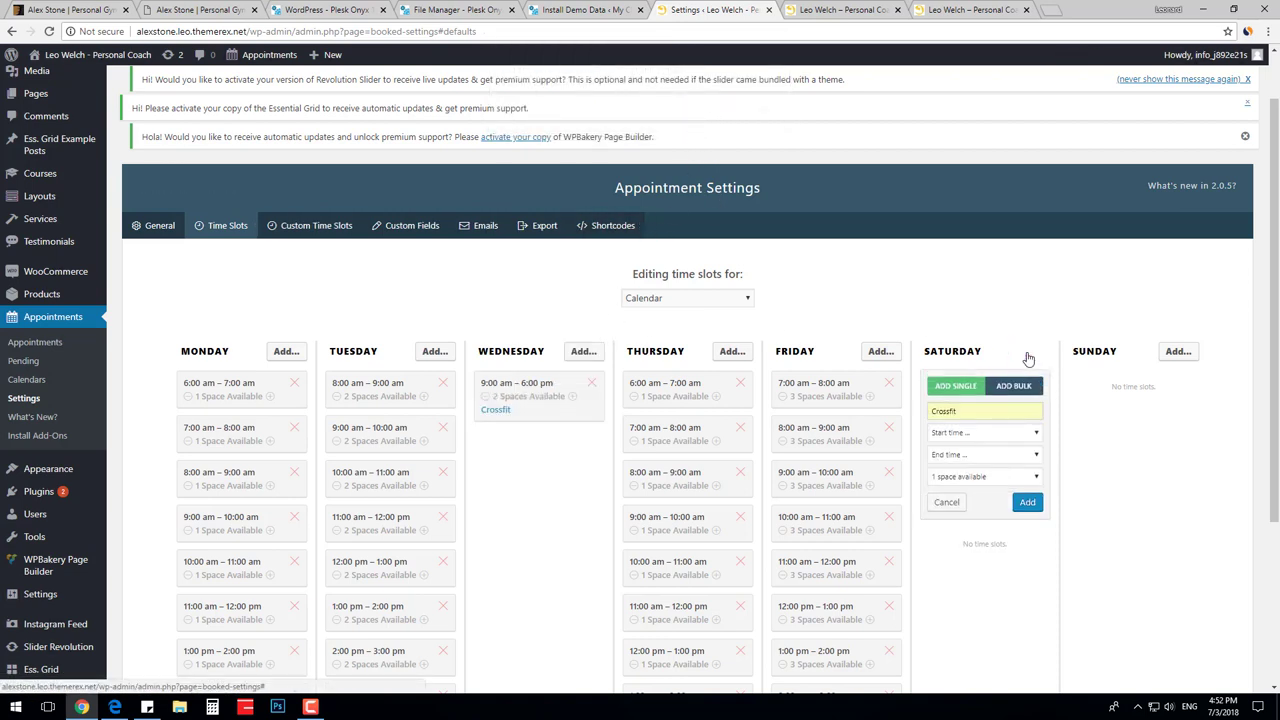
click(1010, 386)
click(985, 411)
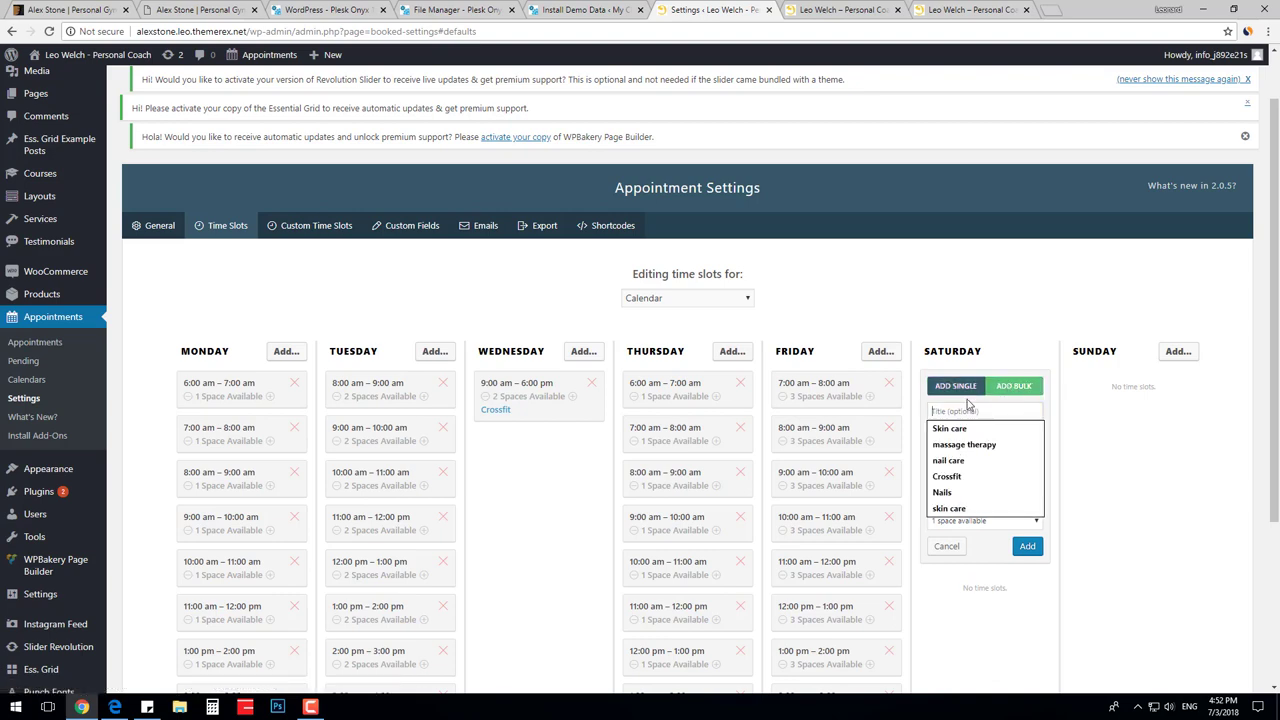
text(Cross)
click(985, 428)
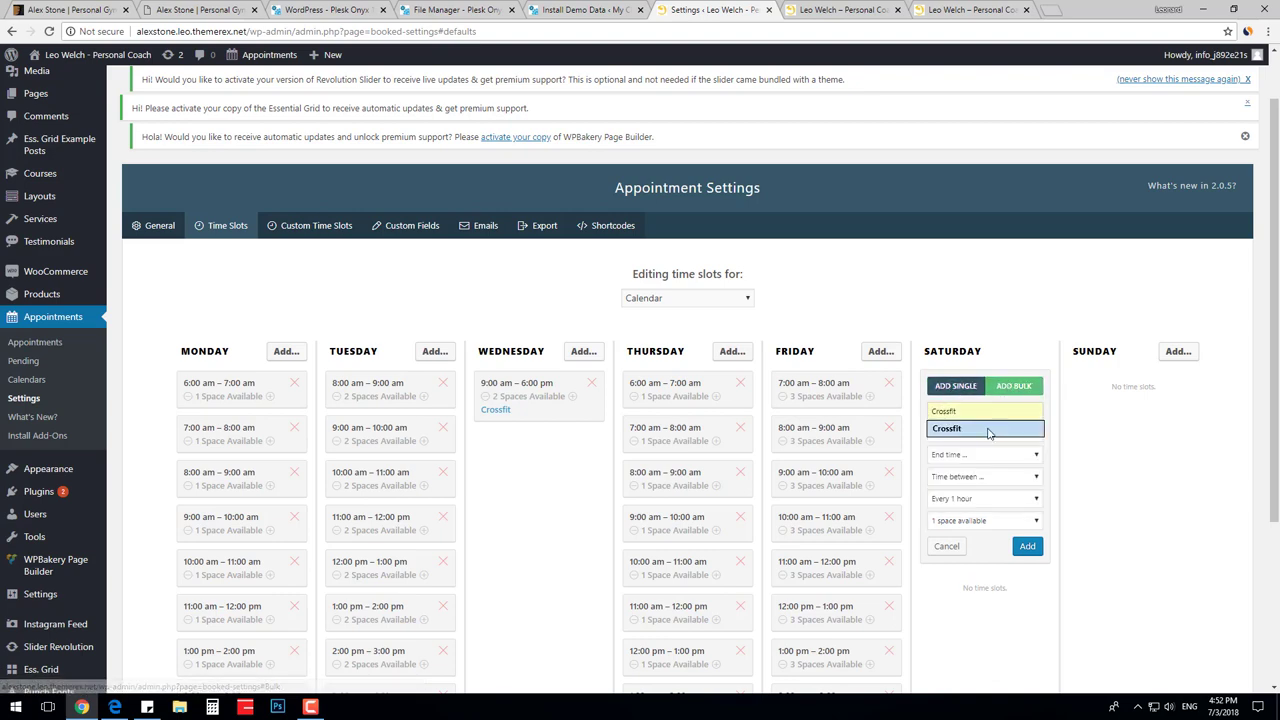
click(981, 435)
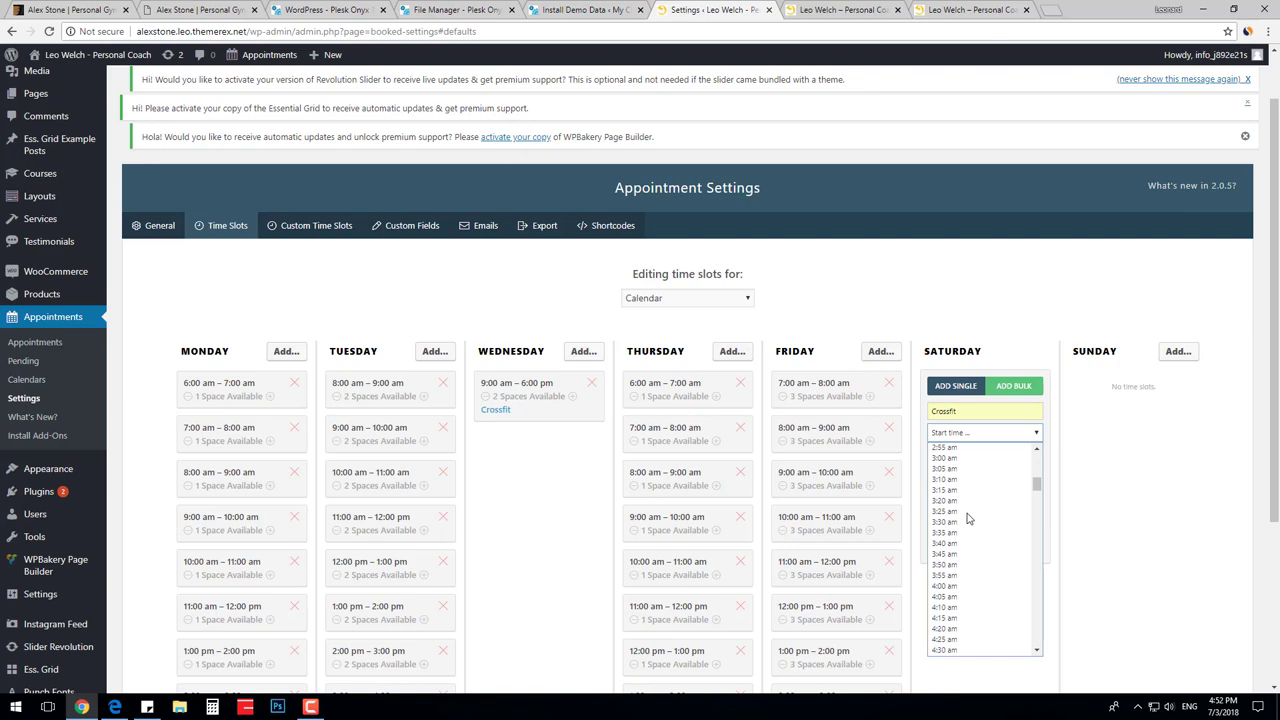
scroll(968, 500, down, 5)
scroll(968, 519, down, 5)
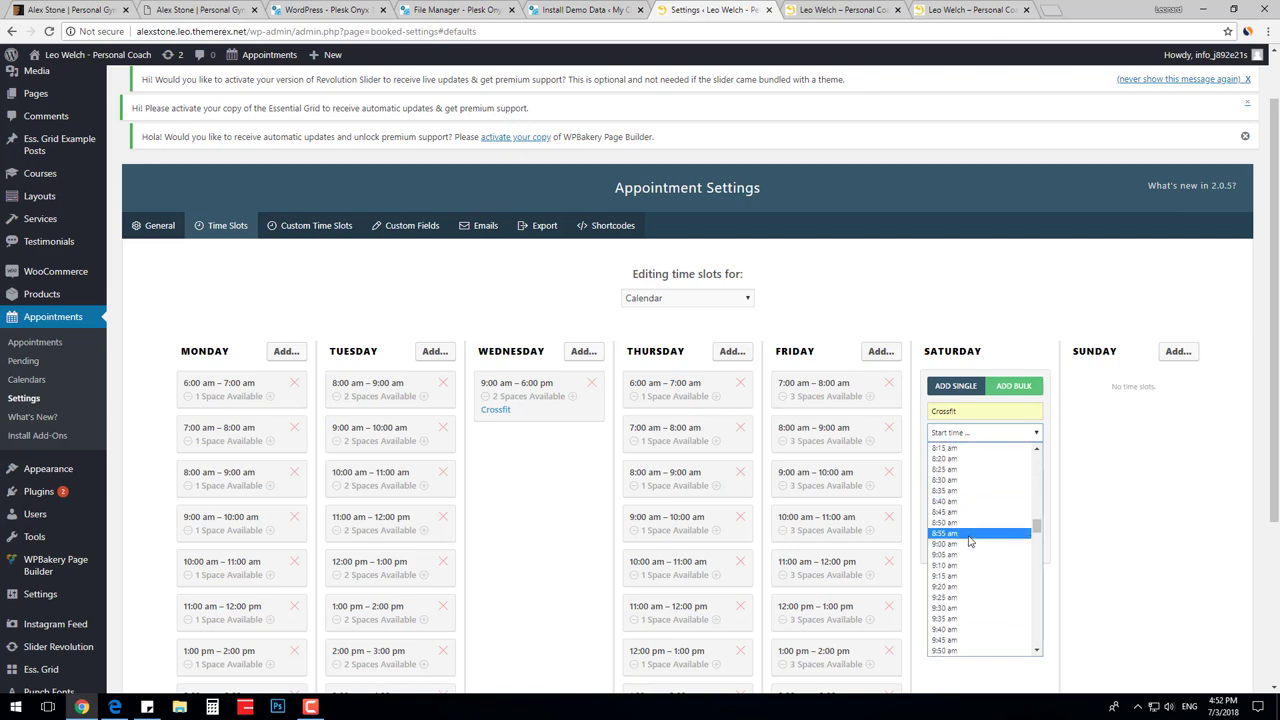
click(964, 609)
End Saturday slots at 8:40 pm with 15-minute gaps, add them, and cut Wednesday to 1 space.
click(975, 458)
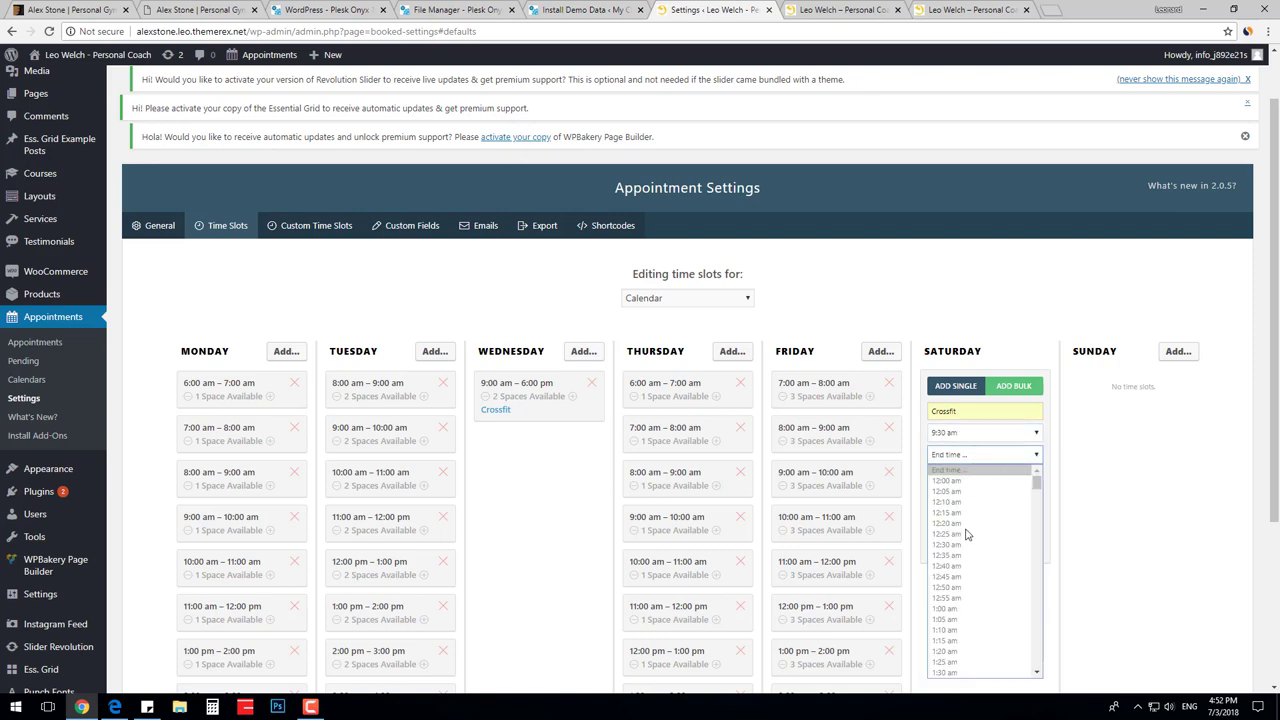
scroll(967, 530, down, 5)
scroll(967, 537, down, 5)
scroll(967, 537, down, 5)
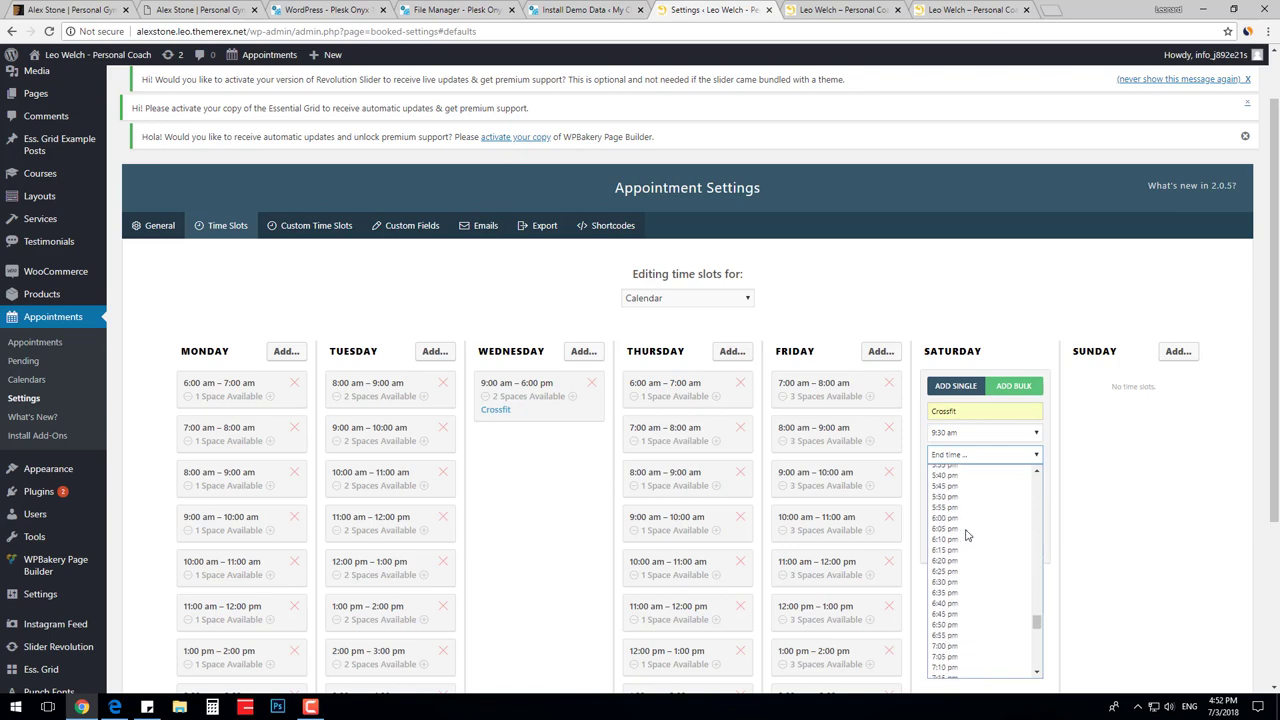
click(955, 595)
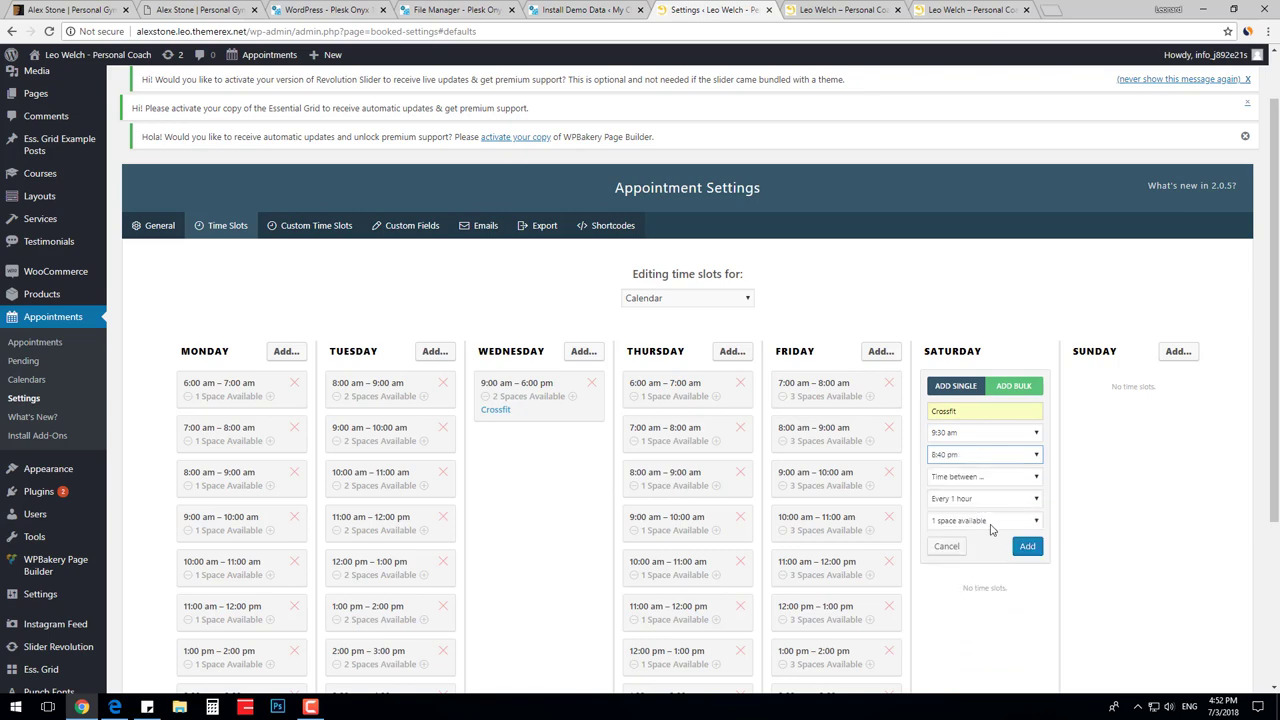
click(982, 478)
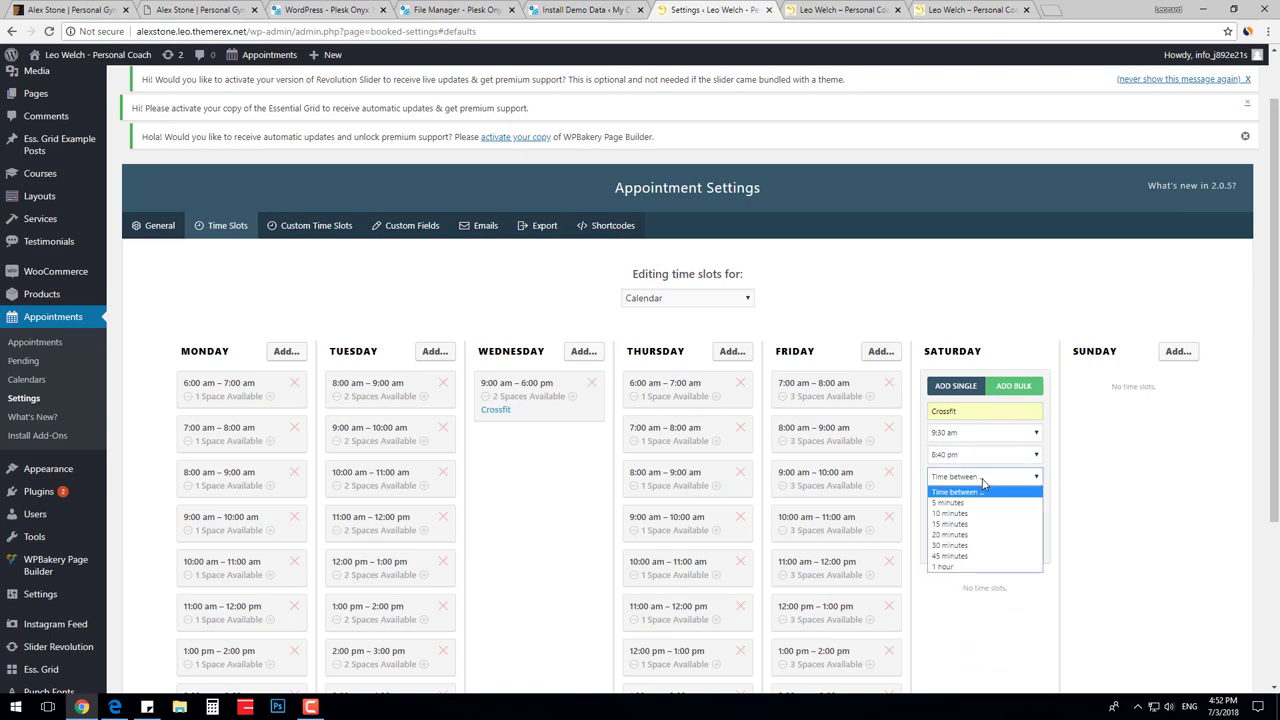
click(975, 524)
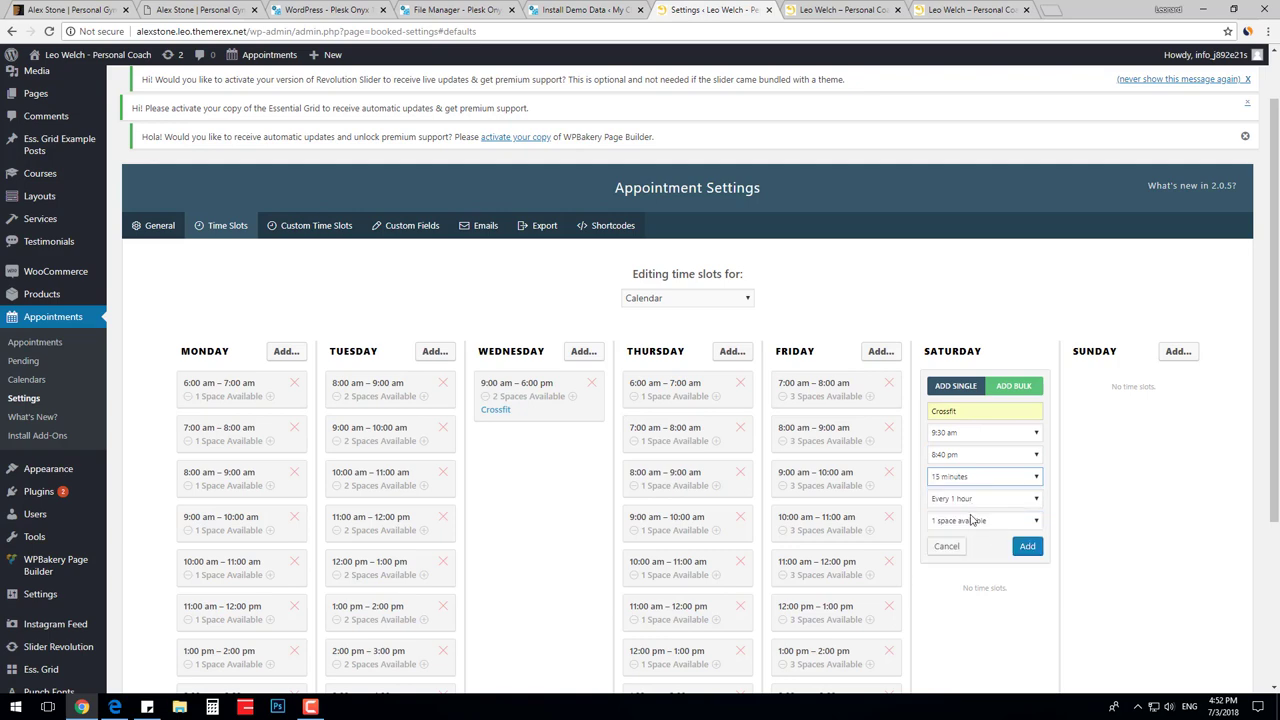
click(1027, 546)
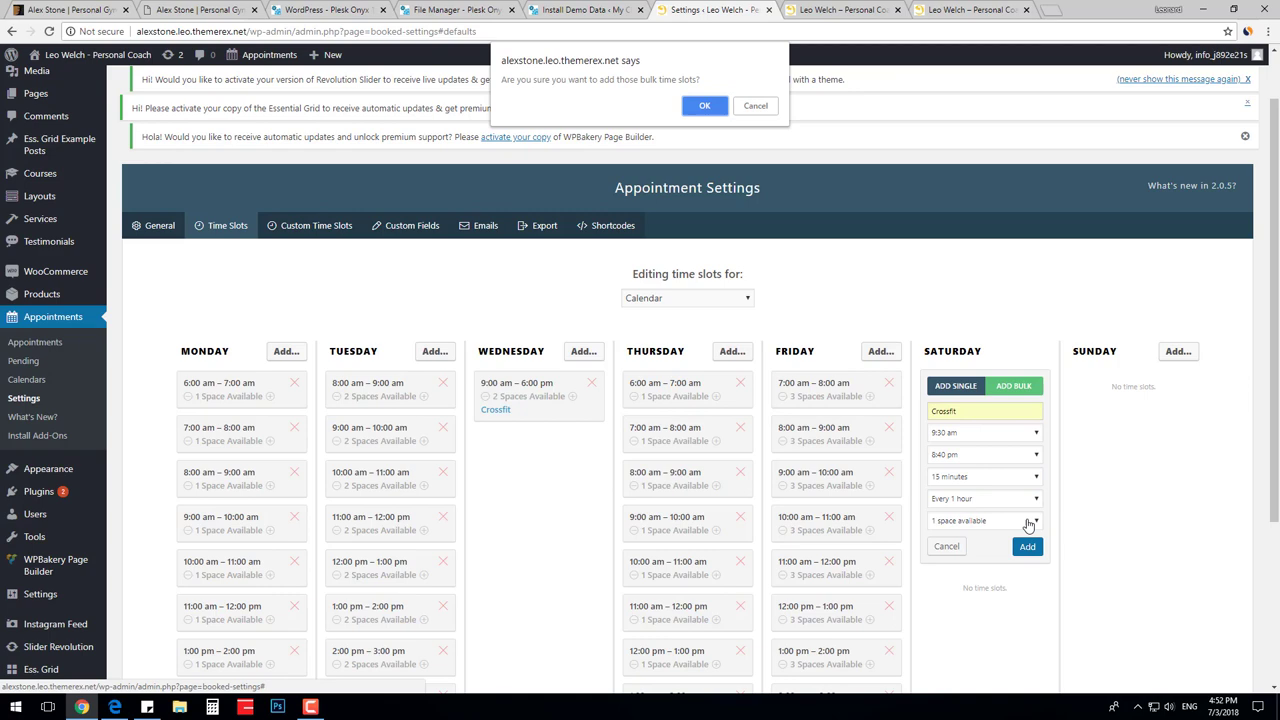
click(703, 106)
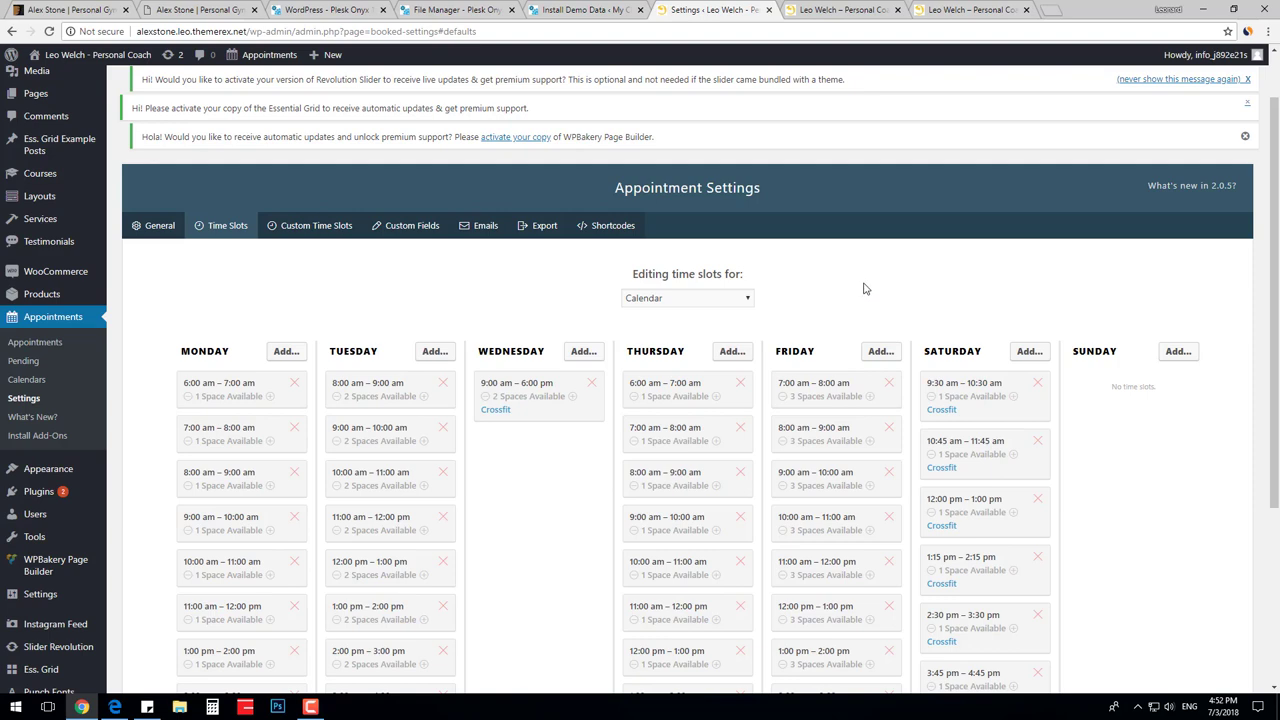
scroll(865, 289, down, 3)
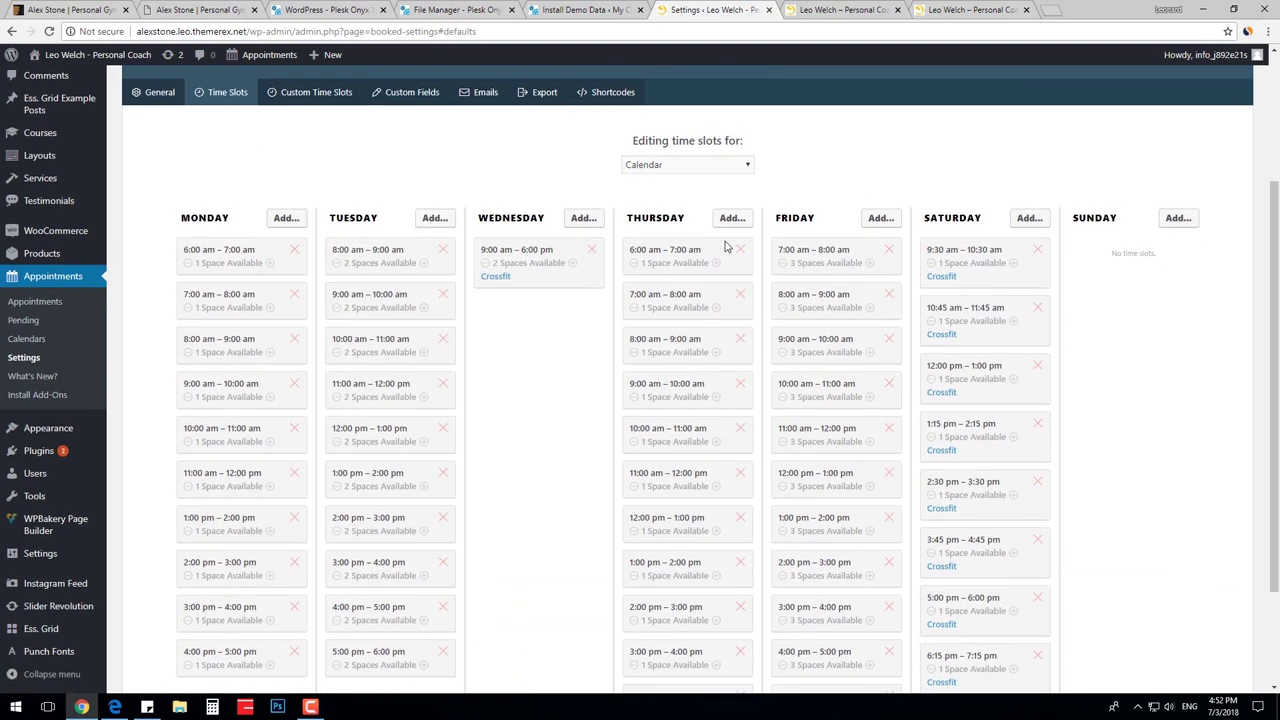
click(485, 263)
In Edge, book the July 14, 10:45 am Crossfit slot on the Leo Welch site, then close Edge.
click(115, 708)
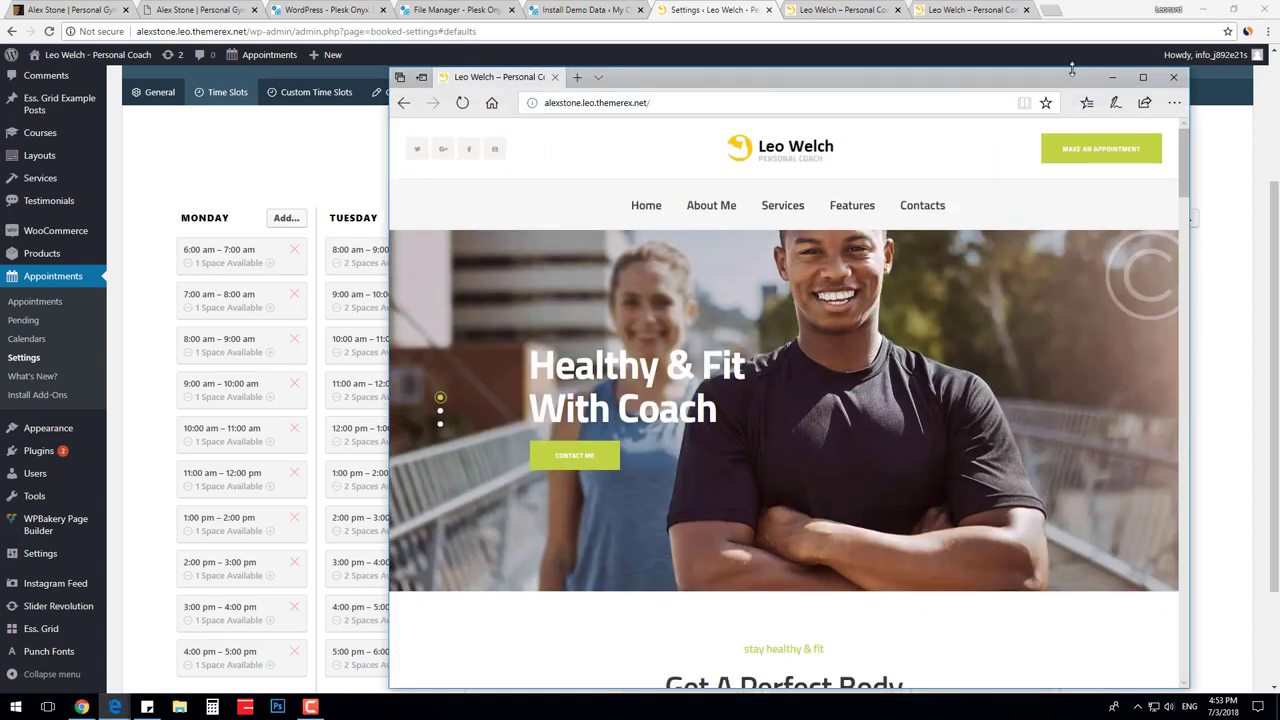
drag(1072, 72, 1072, 185)
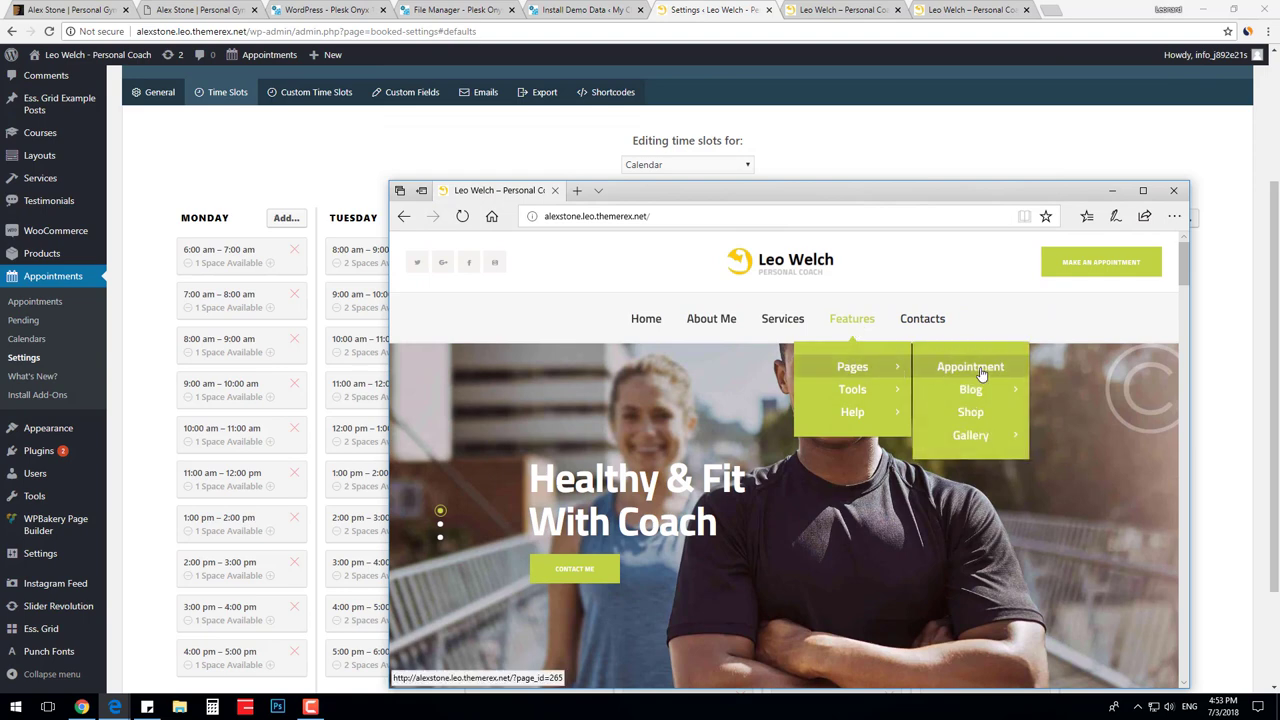
click(970, 367)
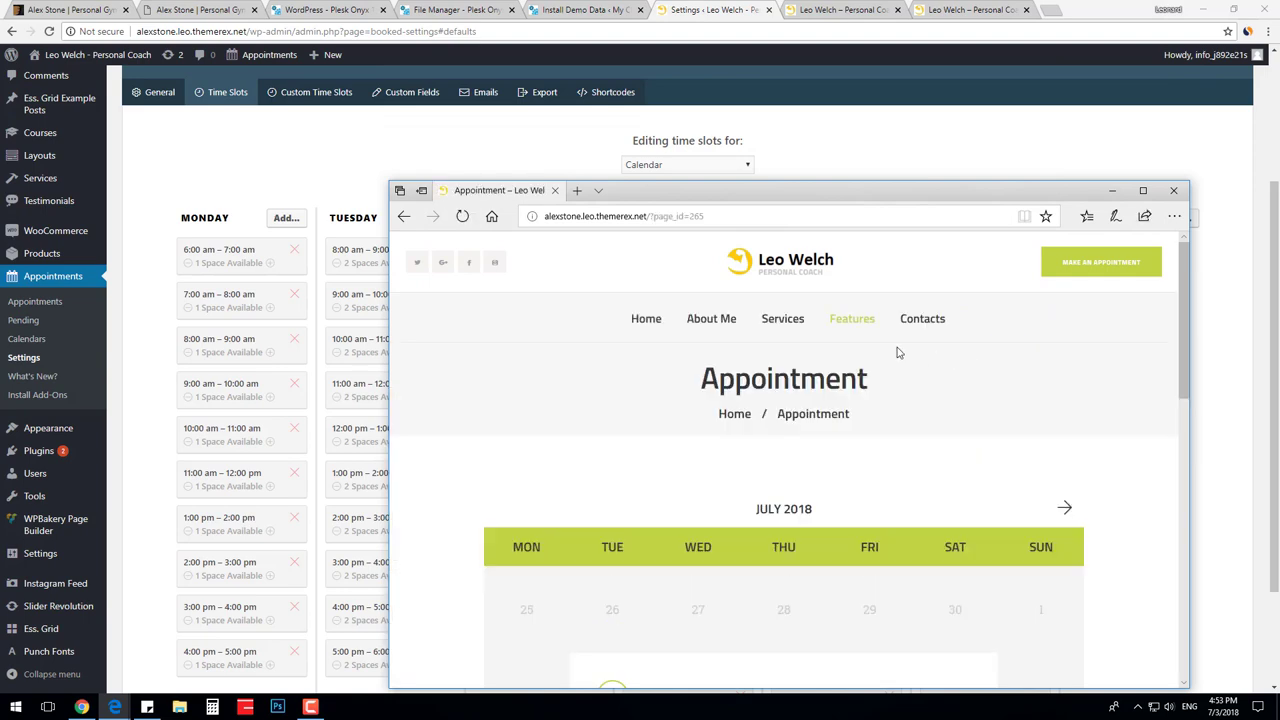
scroll(897, 352, down, 3)
scroll(880, 350, down, 1)
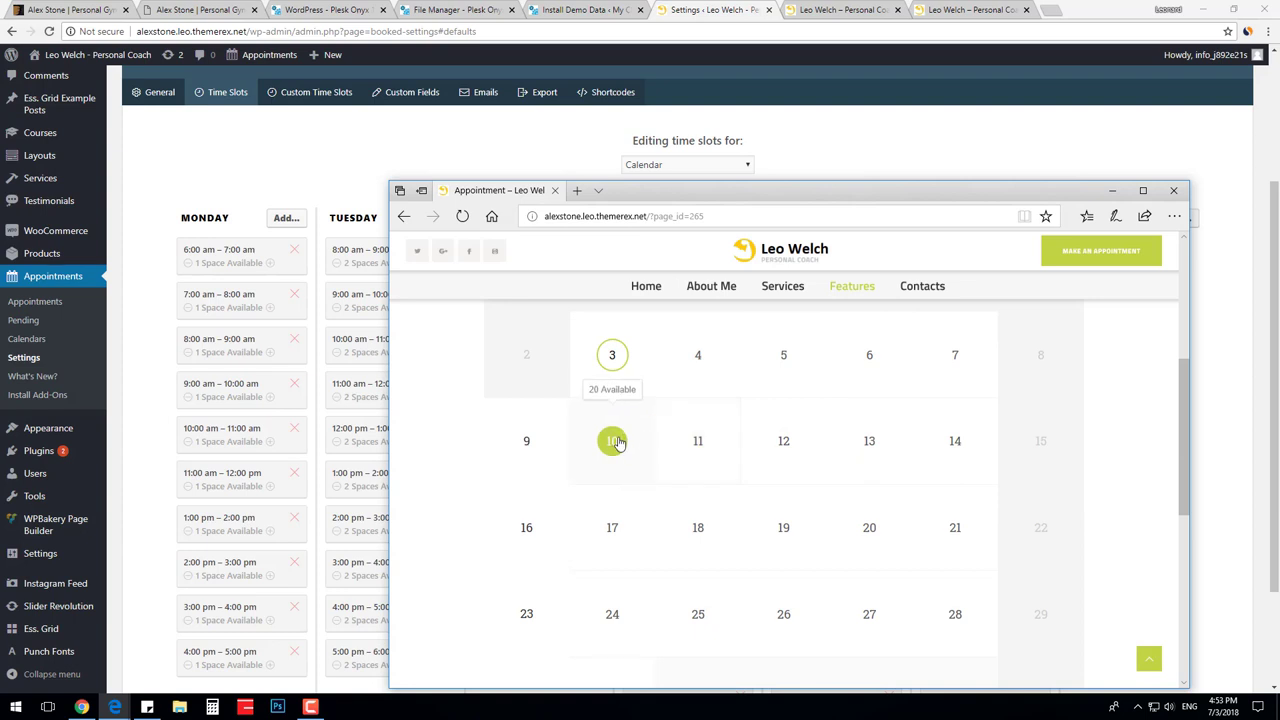
click(955, 441)
scroll(955, 444, down, 2)
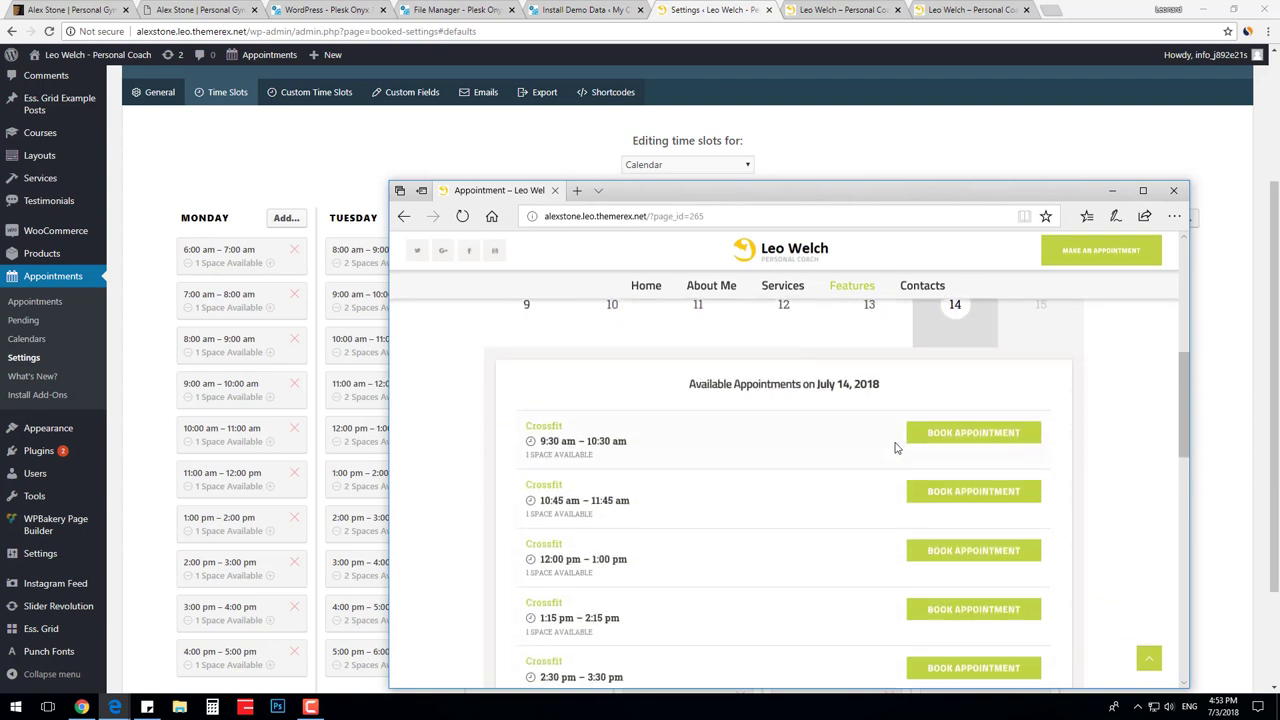
click(962, 492)
text(Leonard)
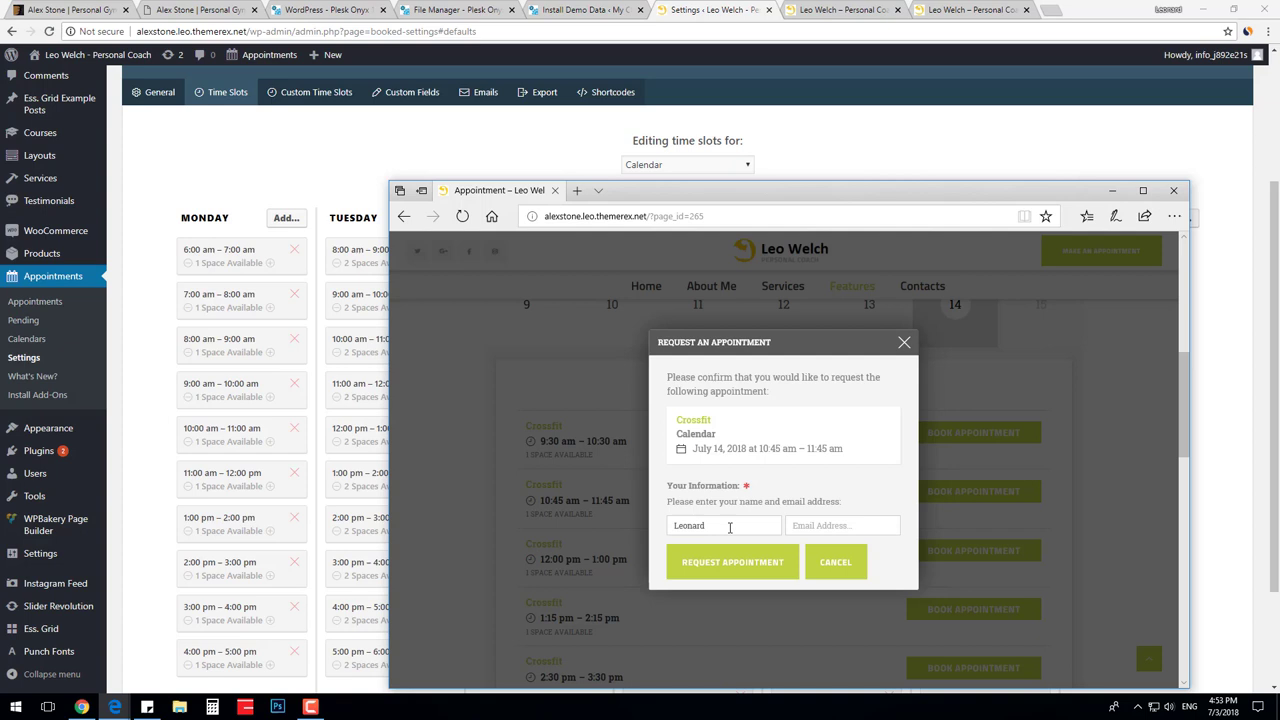
text(l)
text(ch)
text(.net)
click(746, 566)
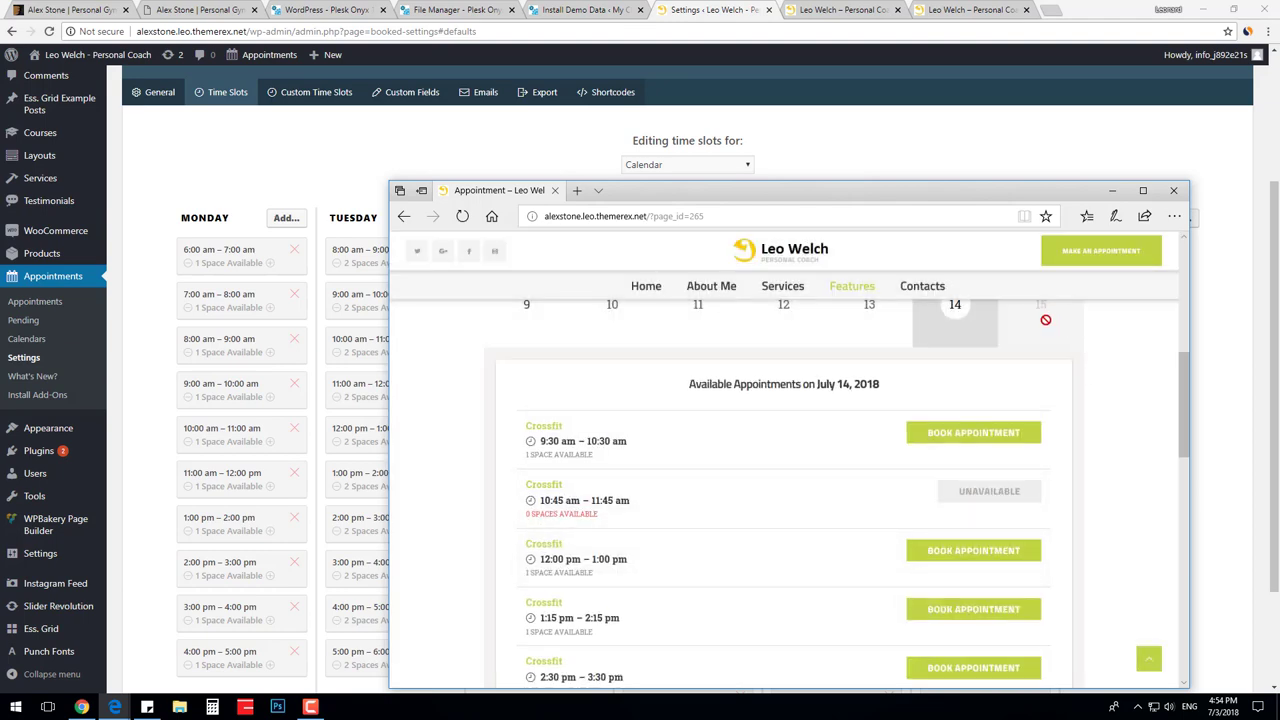
click(300, 142)
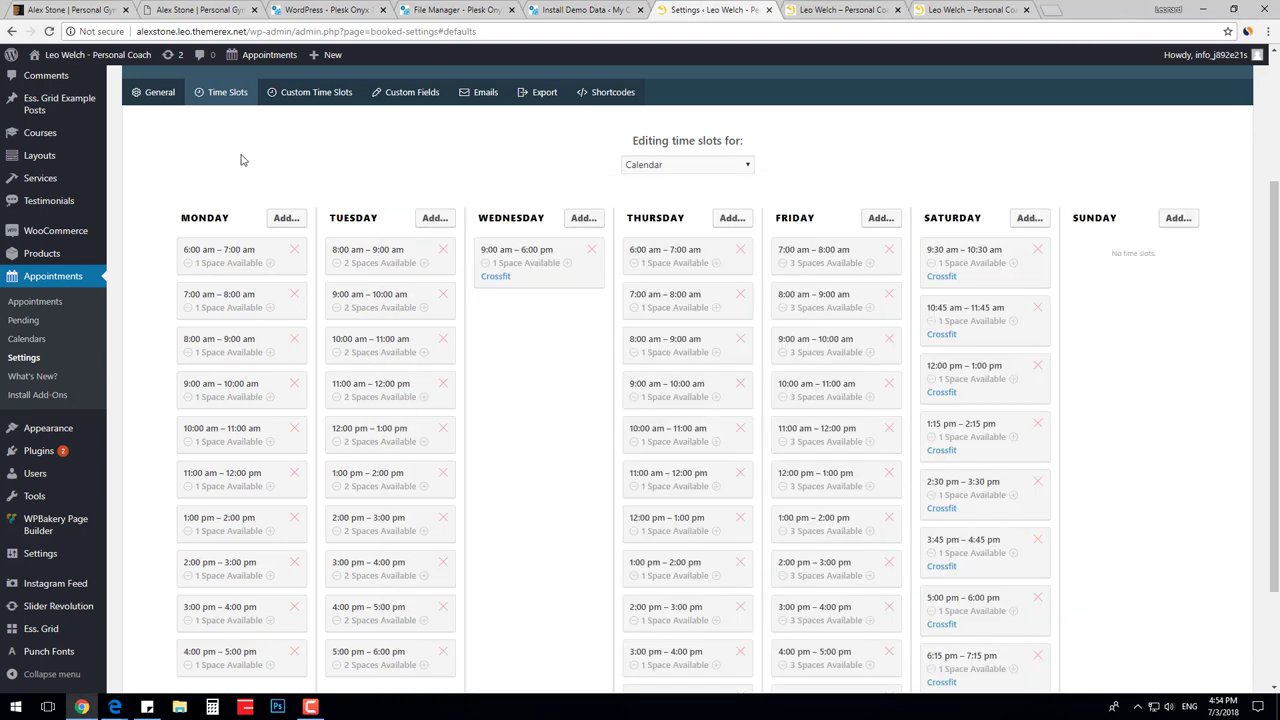
Approve the pending July 14 Crossfit booking in the admin appointments calendar.
click(36, 301)
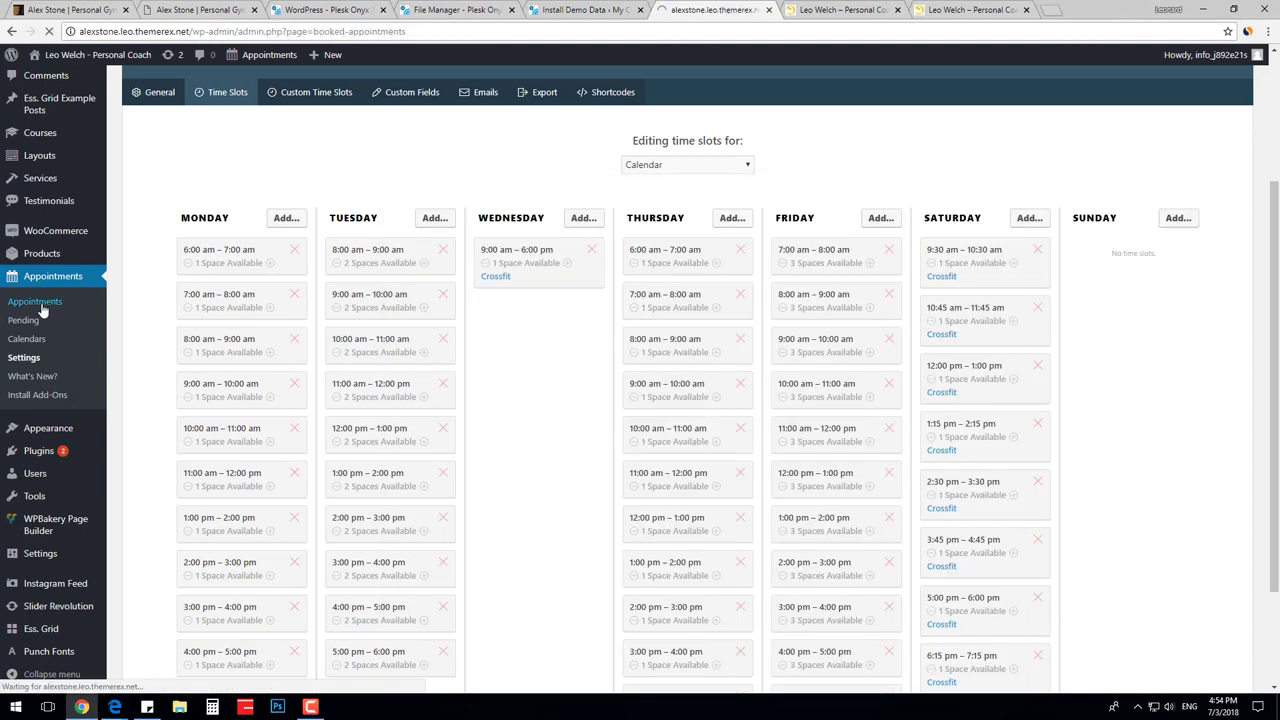
click(147, 708)
scroll(348, 460, down, 3)
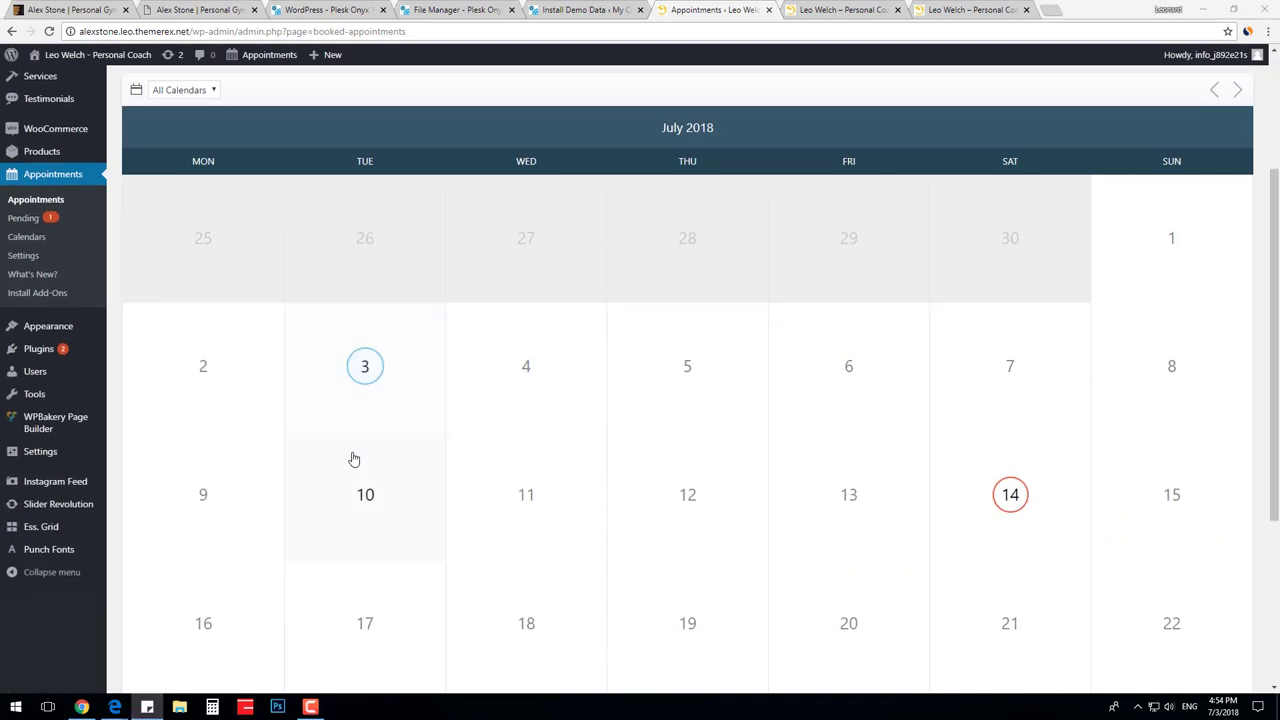
scroll(348, 460, down, 1)
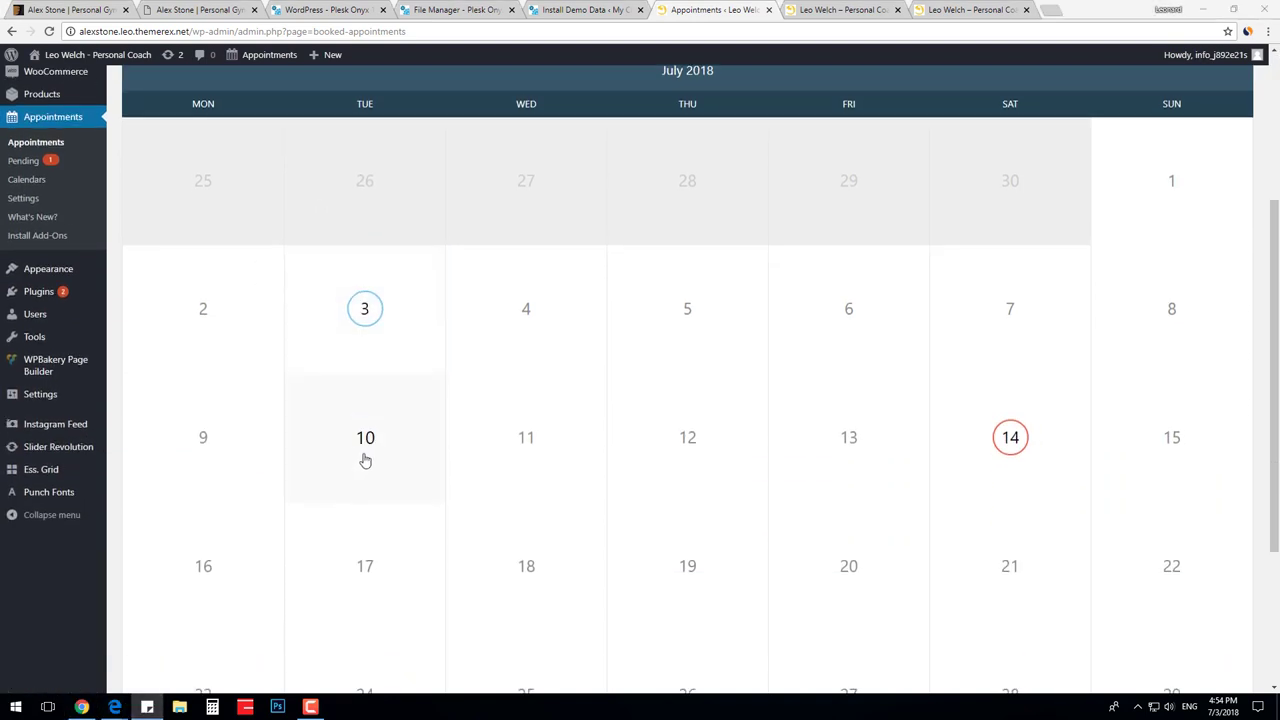
click(1013, 439)
scroll(892, 422, down, 3)
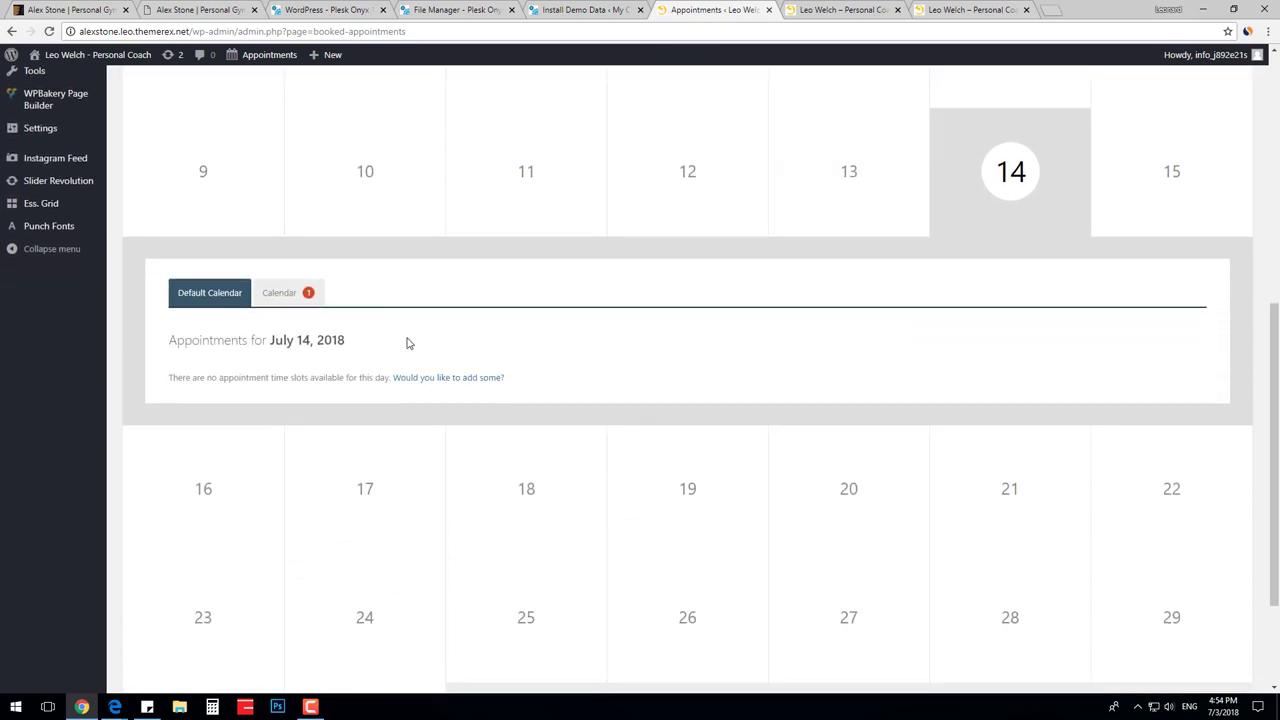
click(279, 292)
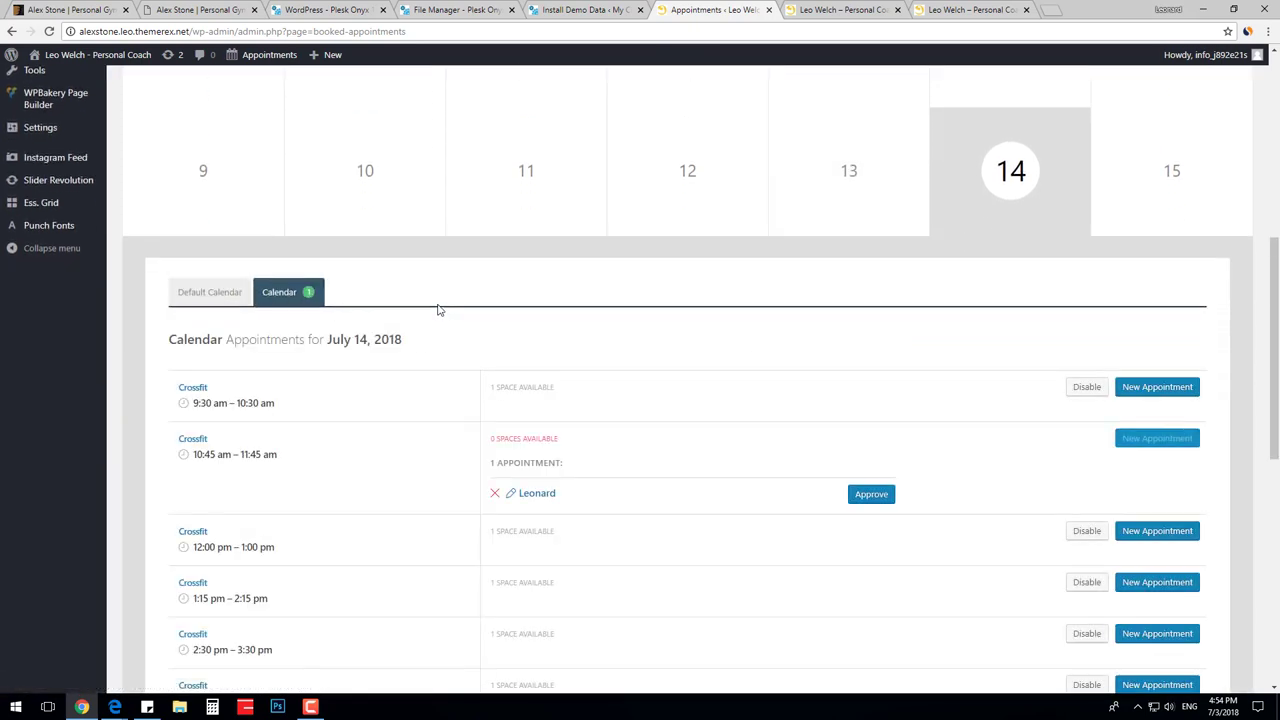
scroll(437, 309, down, 1)
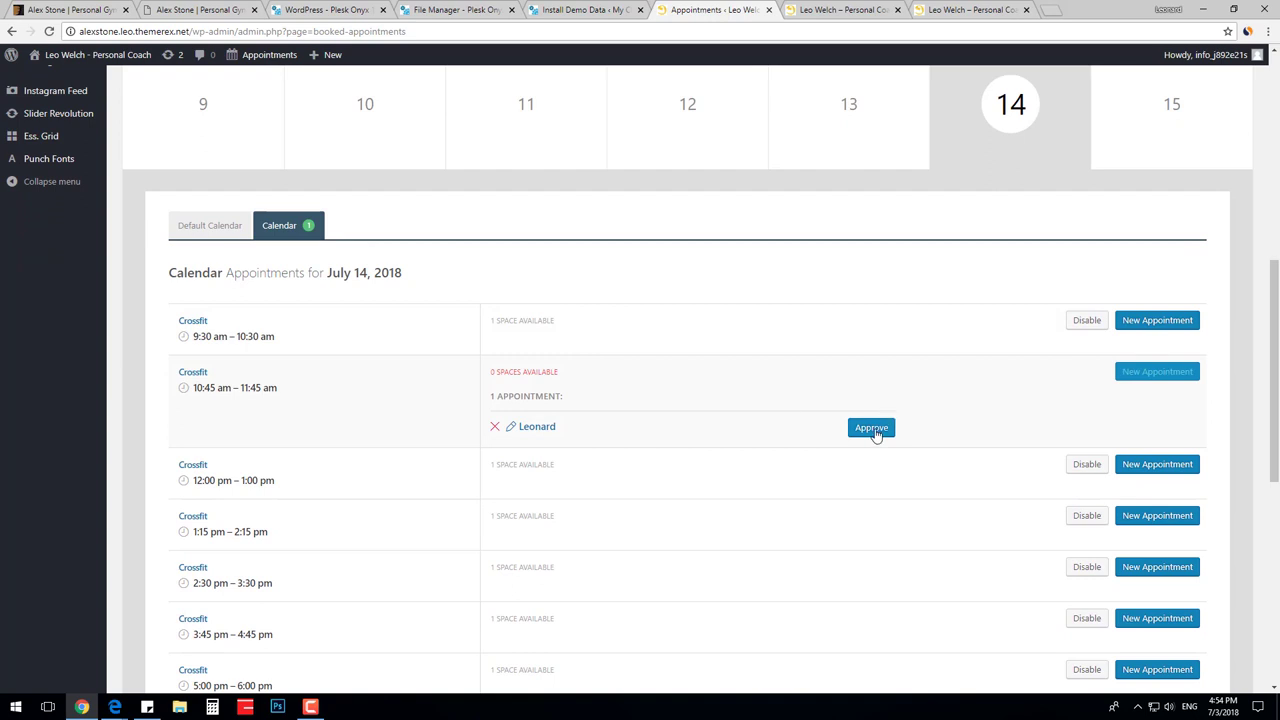
click(871, 428)
click(702, 108)
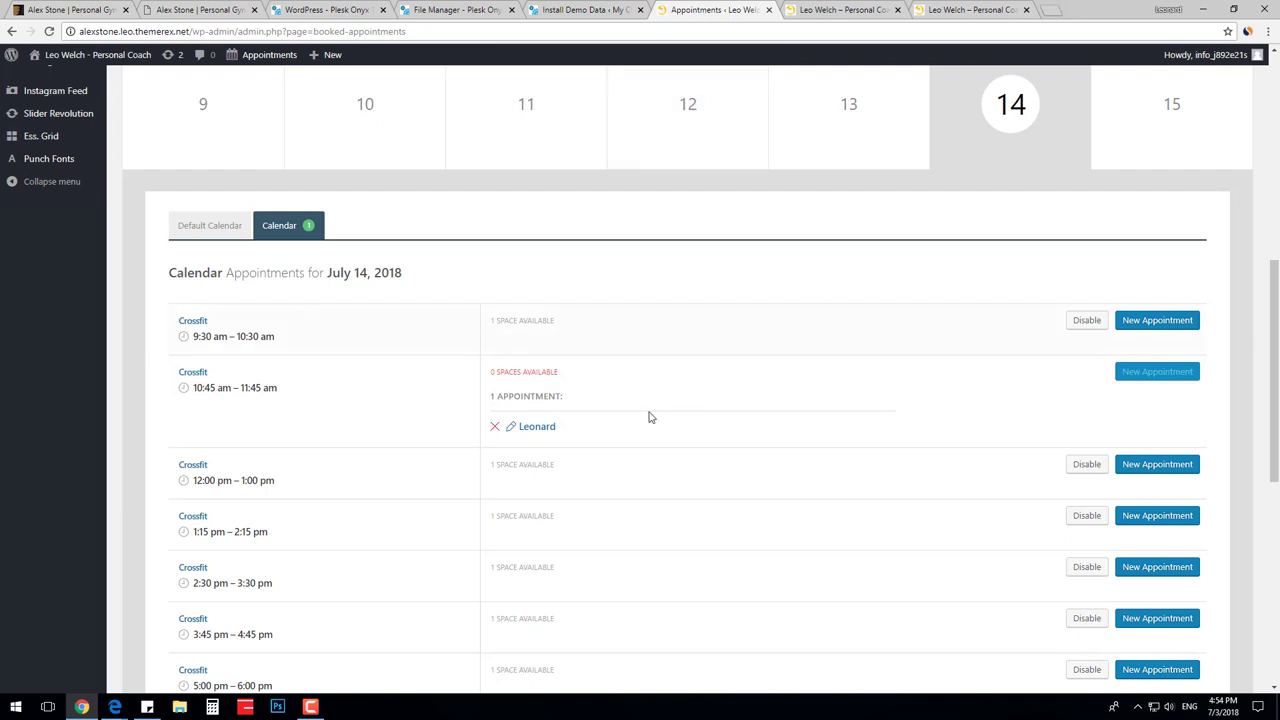
click(510, 426)
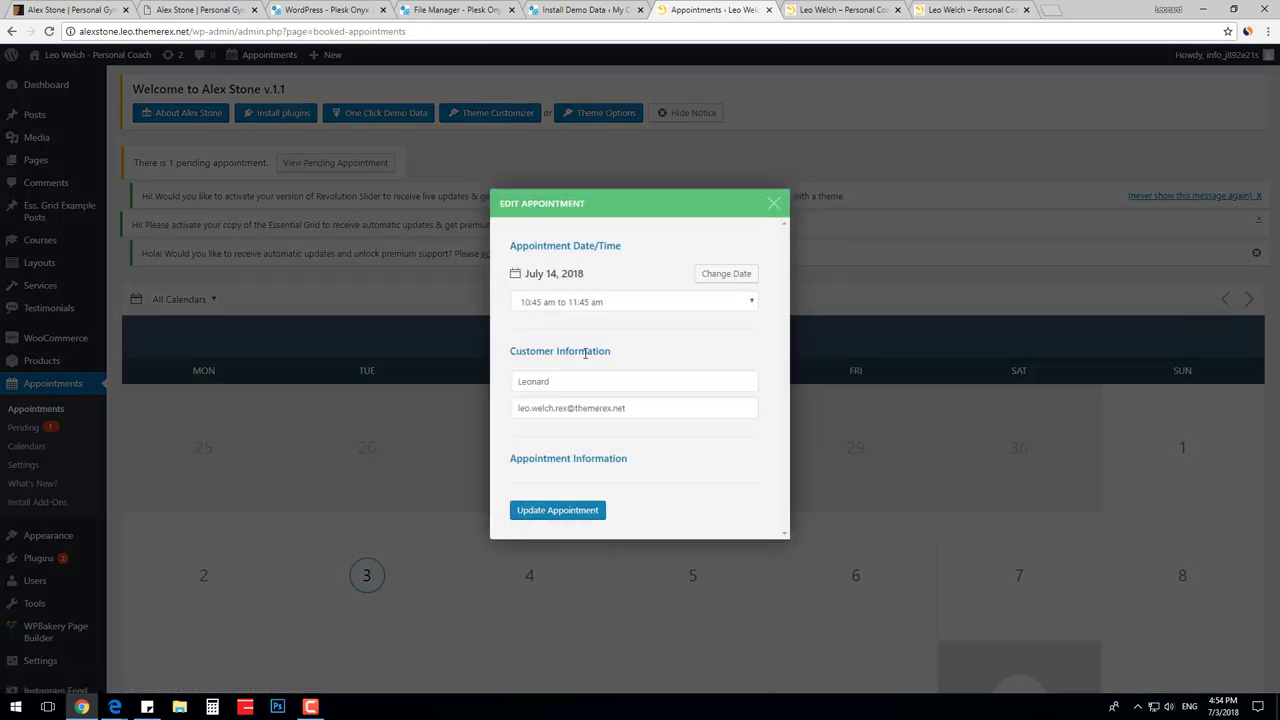
click(580, 381)
text(Welc)
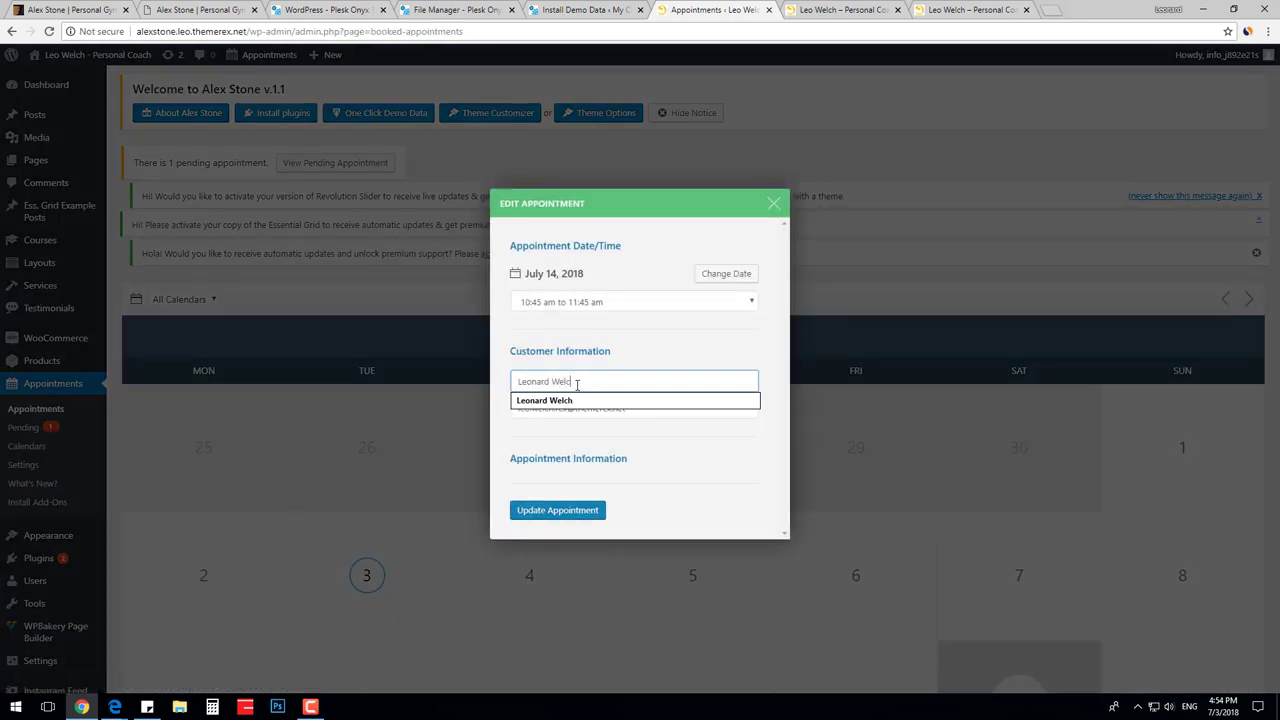
text(h)
click(558, 510)
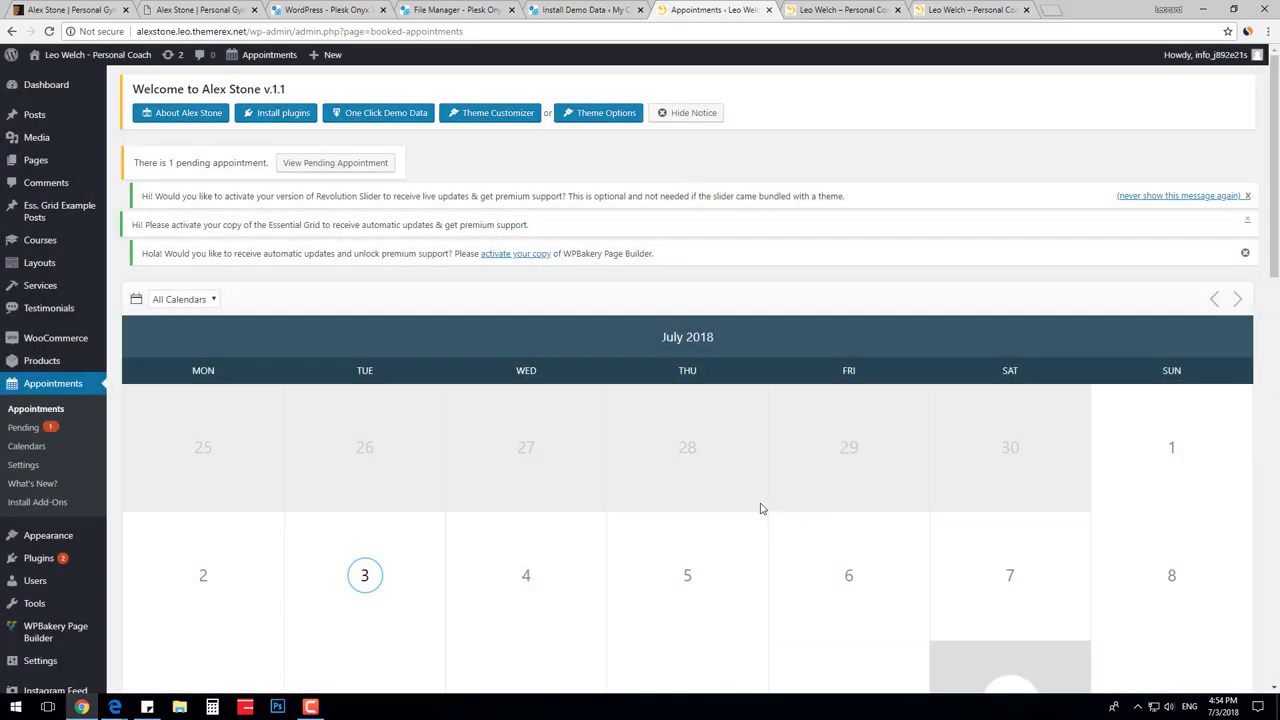
scroll(805, 520, down, 3)
click(828, 9)
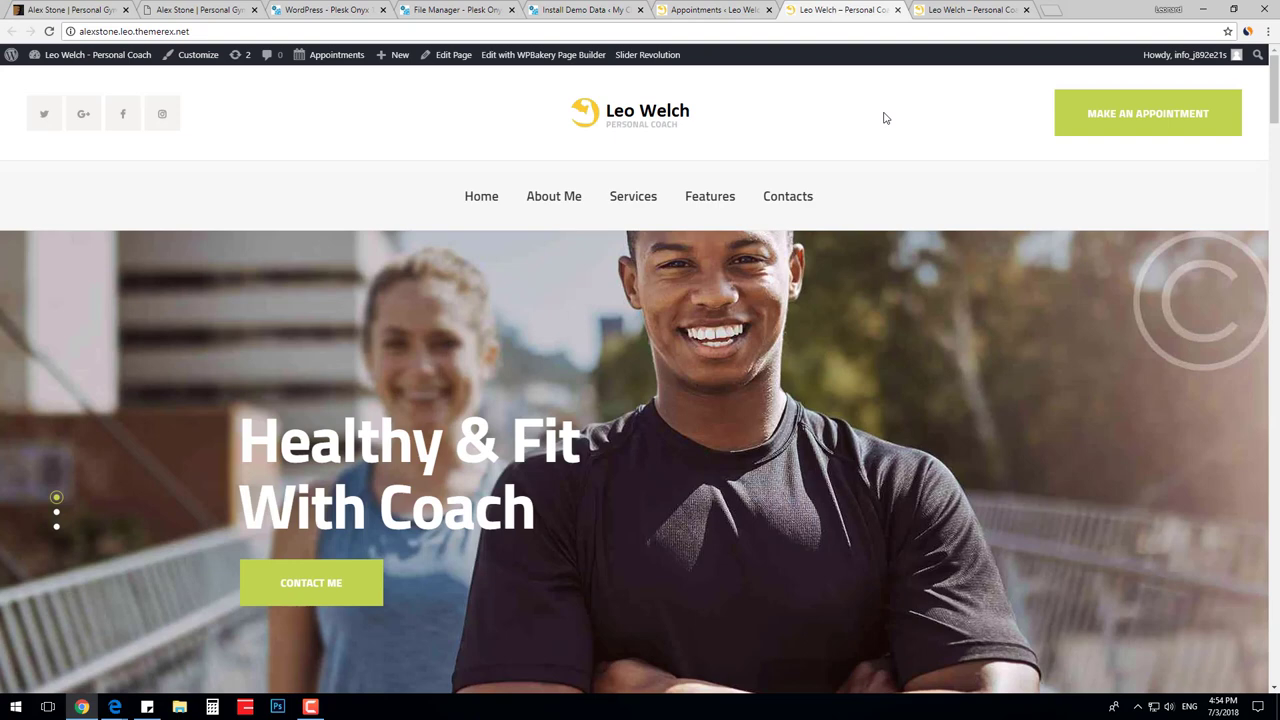
mouse_move(395, 55)
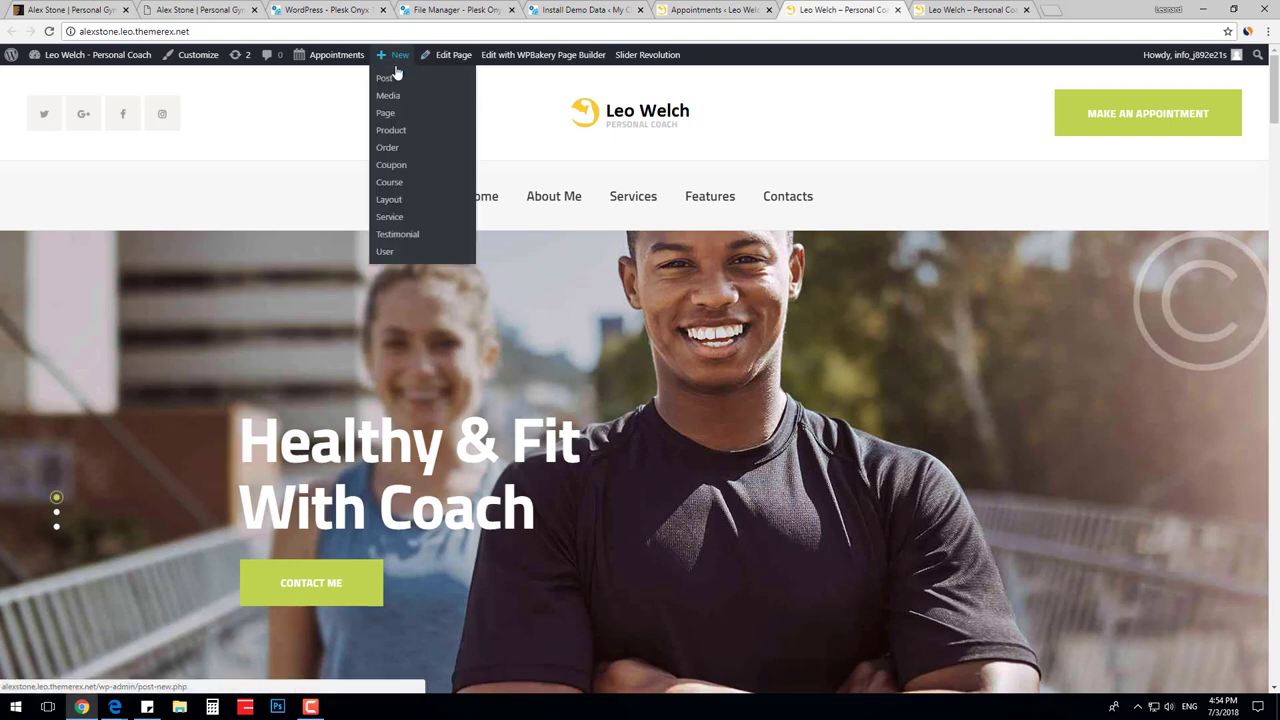
Create a new Crossfit service with repeated Lorem Ipsum description text.
click(389, 217)
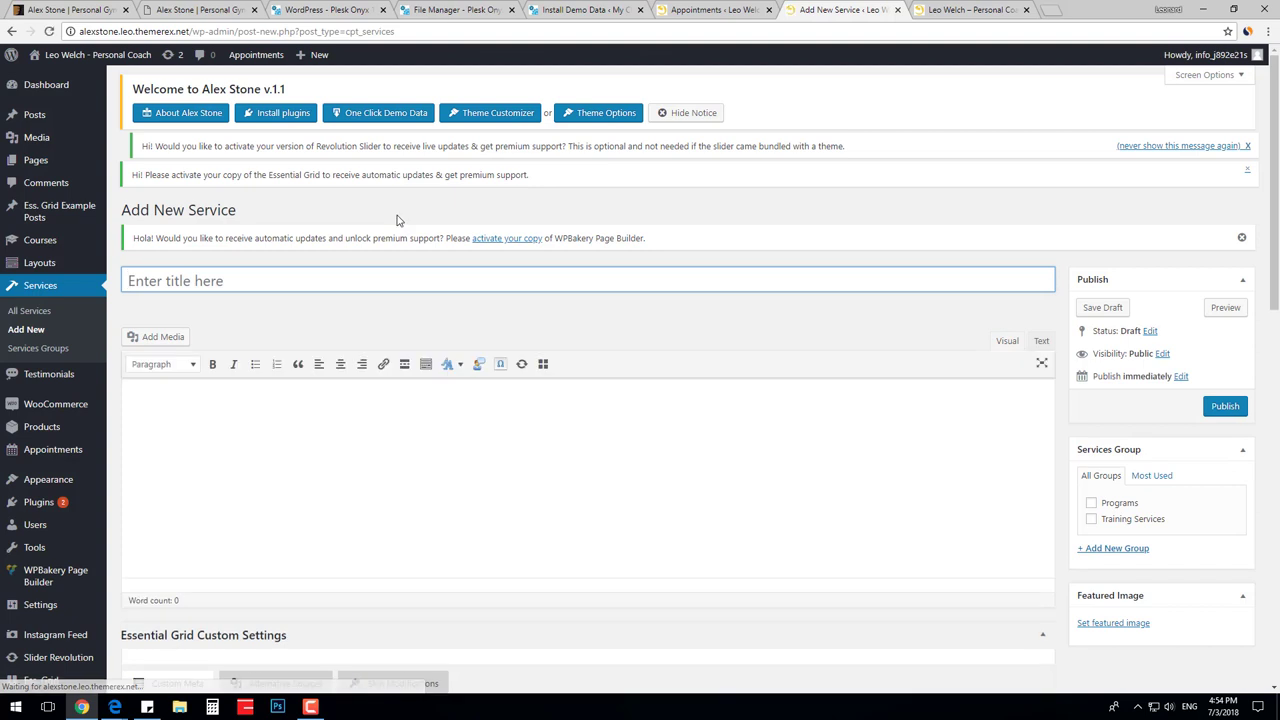
text(Crossfit)
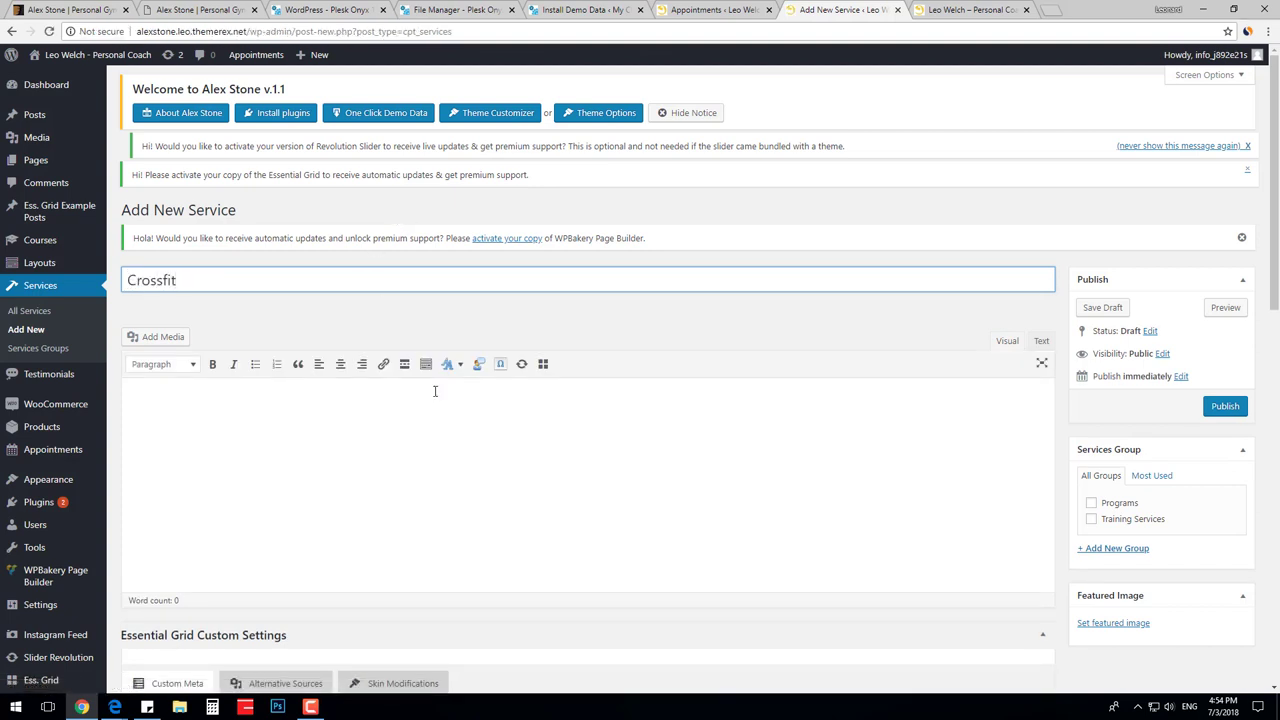
click(435, 391)
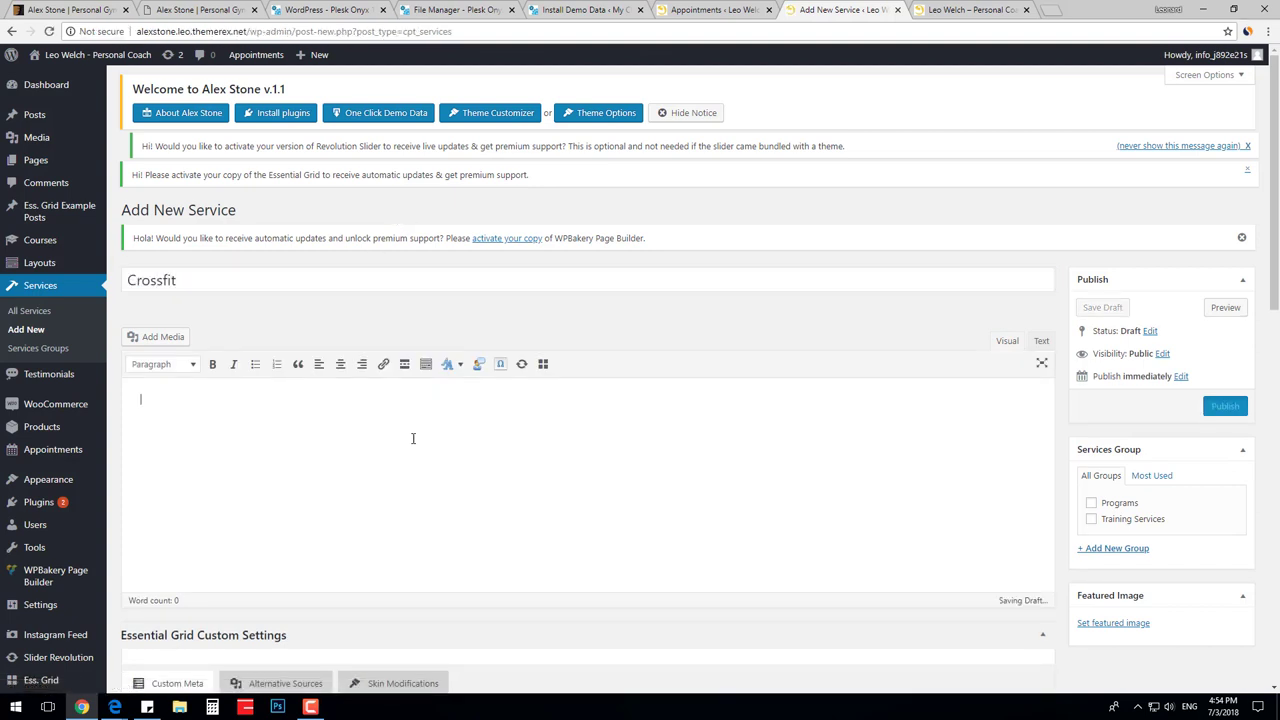
text(Lorem)
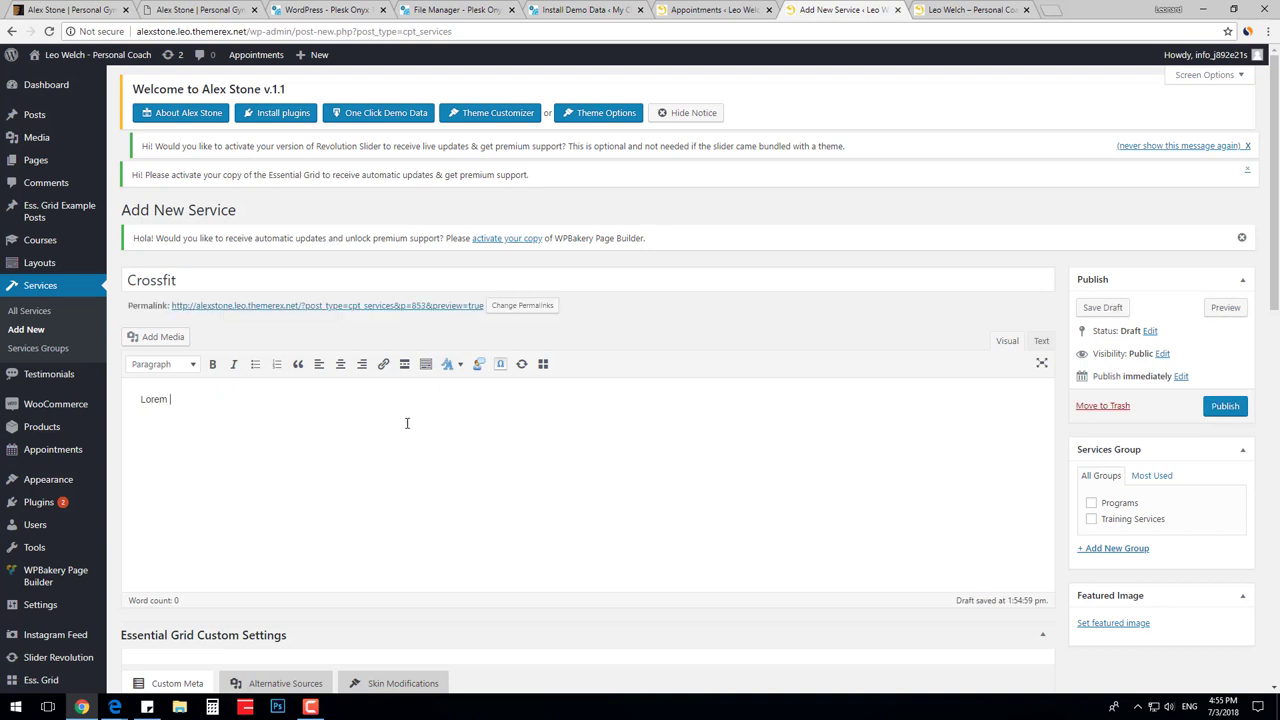
key(ctrl+shift+Left)
key(ctrl+shift+Left)
key(ctrl+c)
key(ctrl+v)
key(ctrl+v)
key(ctrl+v)
key(ctrl+v)
key(ctrl+v)
key(ctrl+v)
key(ctrl+v)
key(ctrl+v)
key(ctrl+v)
key(ctrl+v)
key(ctrl+v)
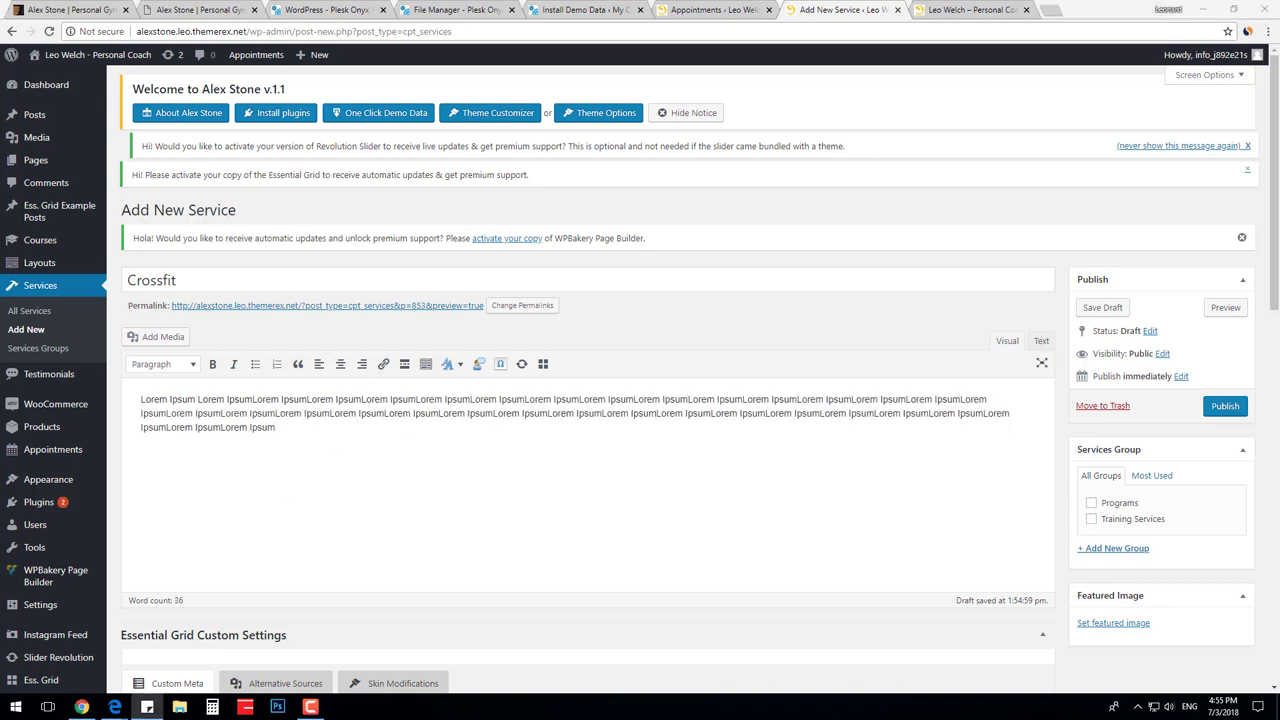
Add the make-an-appointment button shortcode below the text and tick Training Services.
click(194, 503)
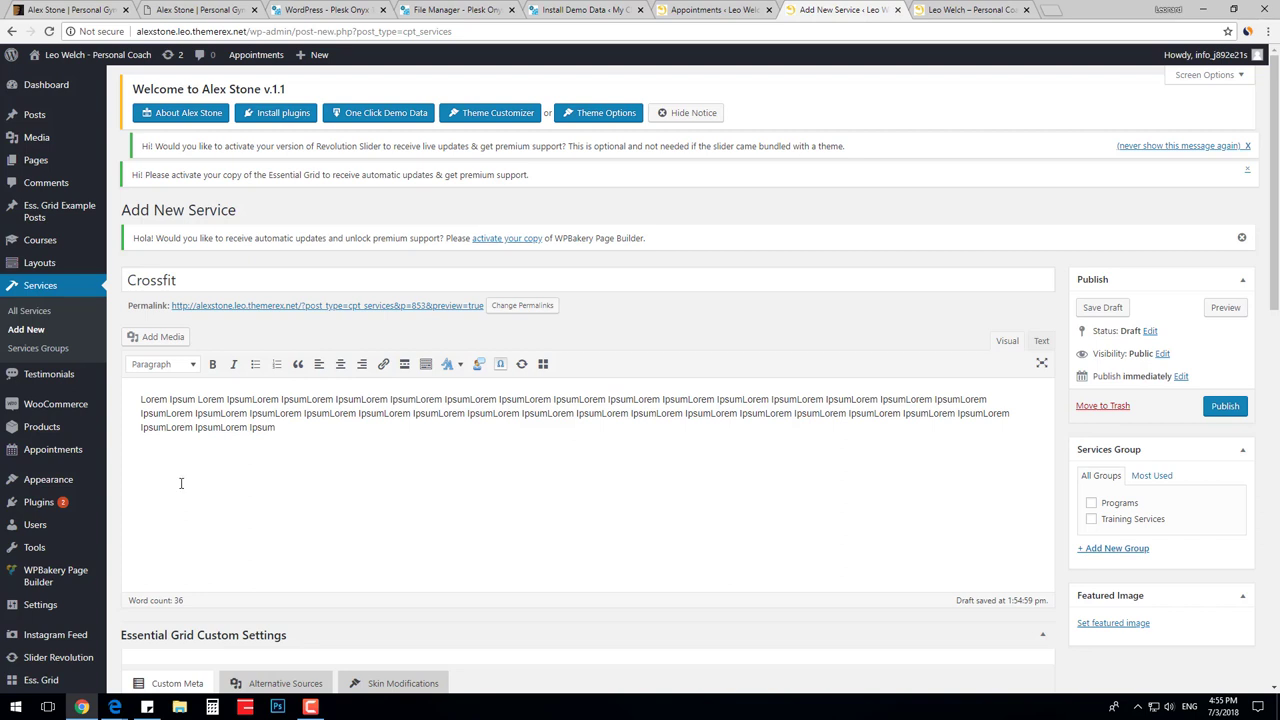
key(ctrl+v)
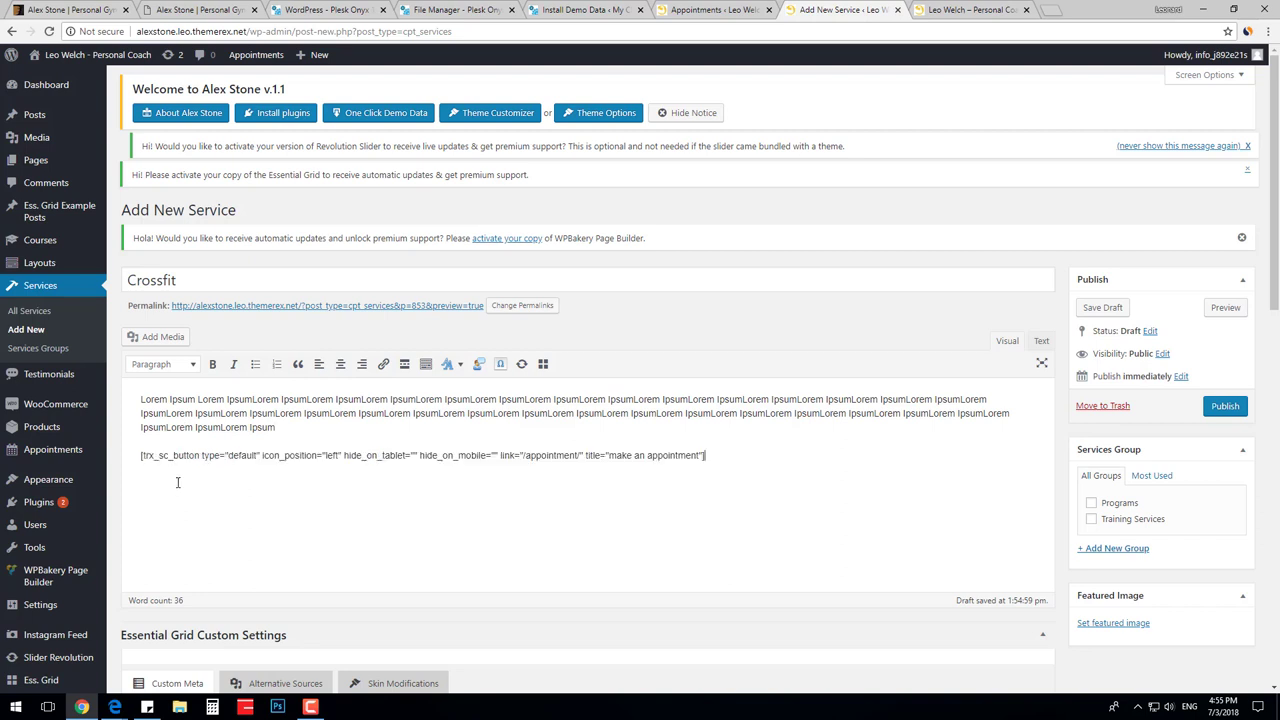
click(1091, 519)
Upload crossfit.jpg as the featured image and publish the Crossfit service.
click(1113, 623)
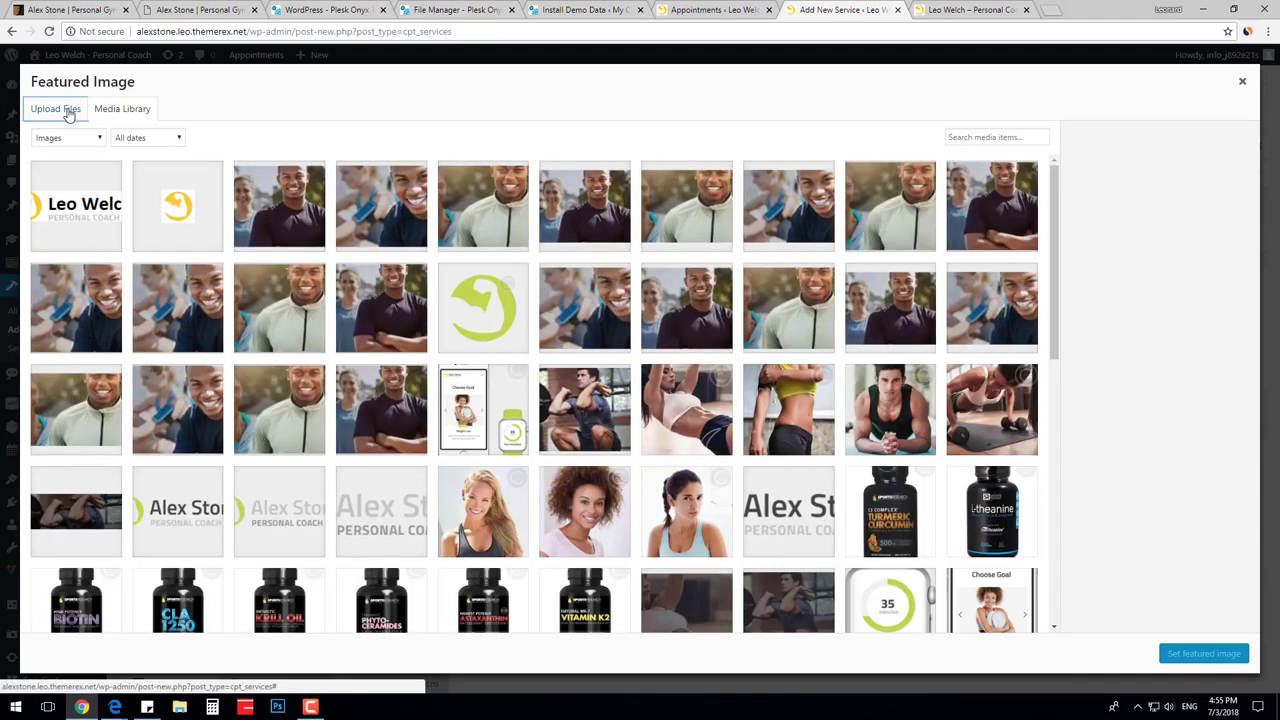
click(55, 108)
click(650, 347)
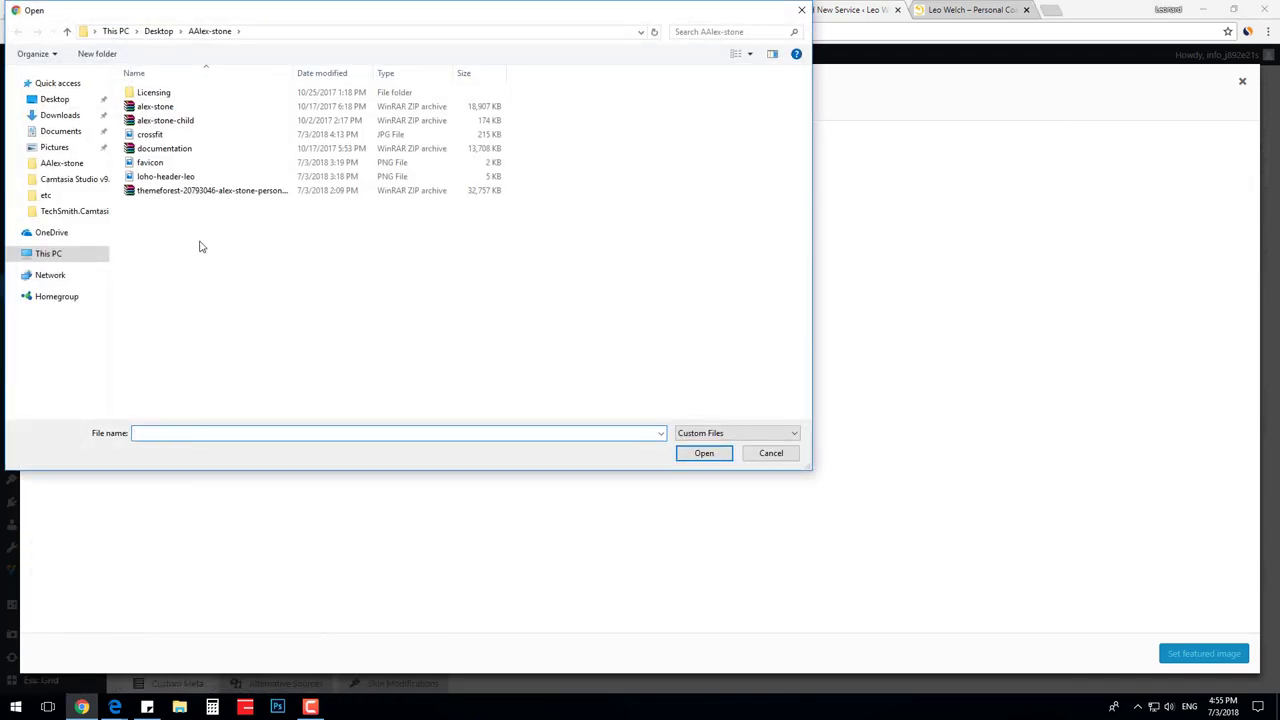
double_click(150, 134)
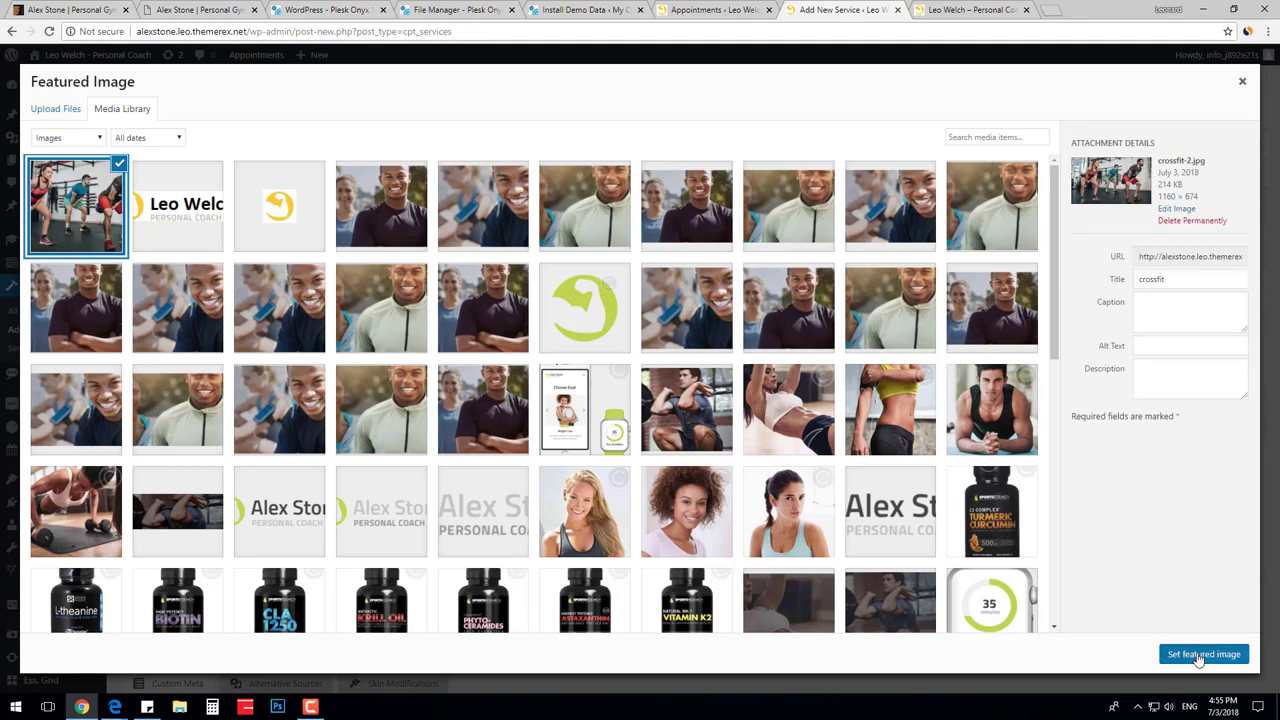
click(1203, 654)
click(1225, 405)
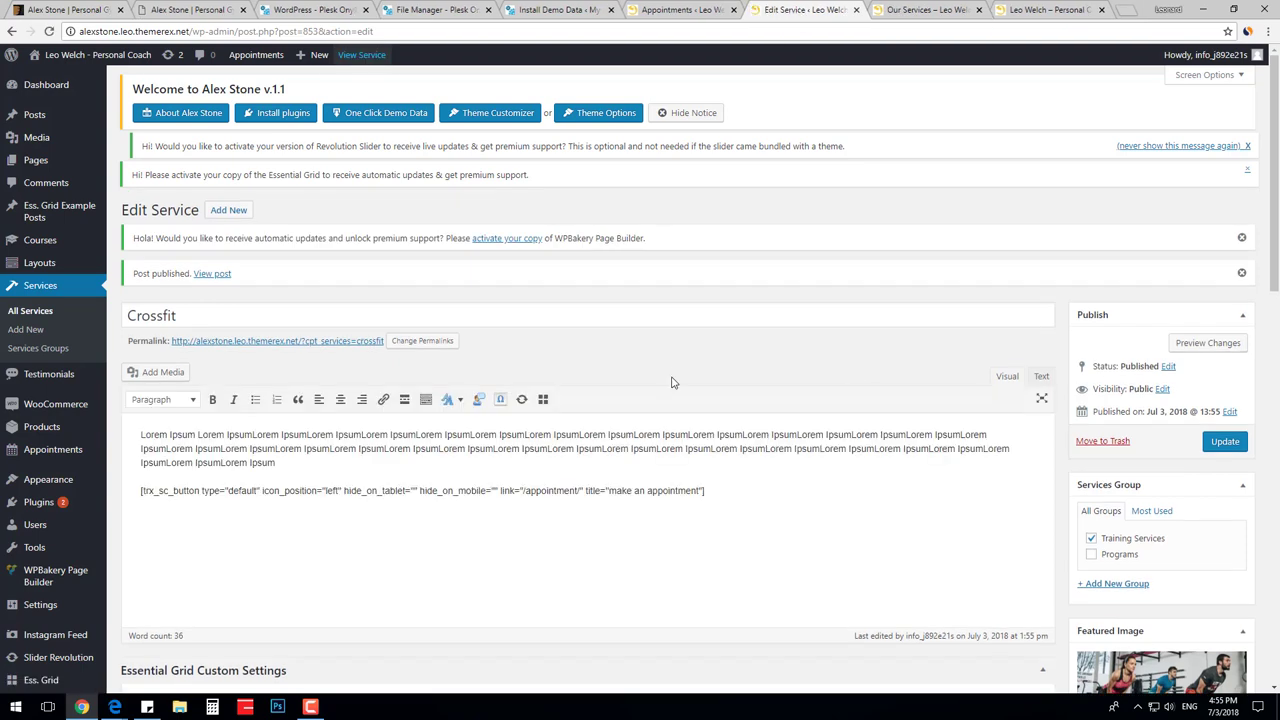
scroll(670, 382, down, 5)
scroll(670, 375, down, 2)
scroll(670, 375, up, 4)
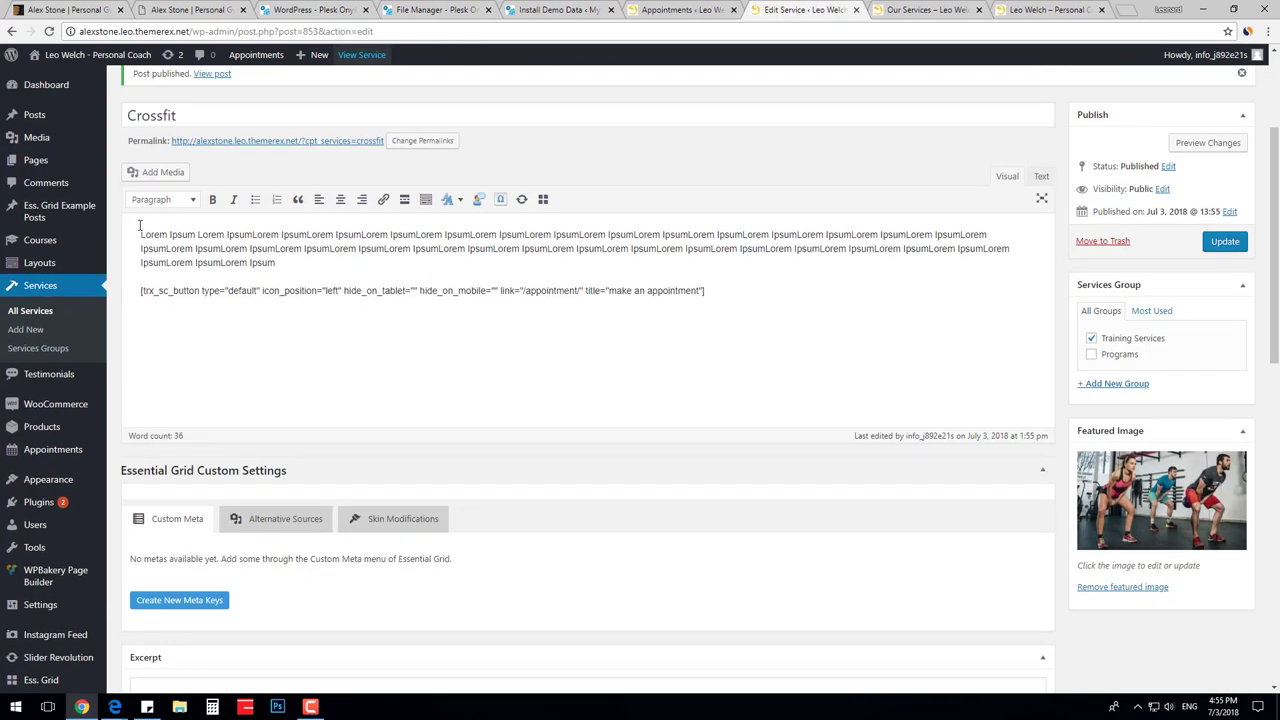
Copy the opening description words into the Excerpt and update the service.
drag(140, 234, 489, 234)
scroll(597, 293, down, 5)
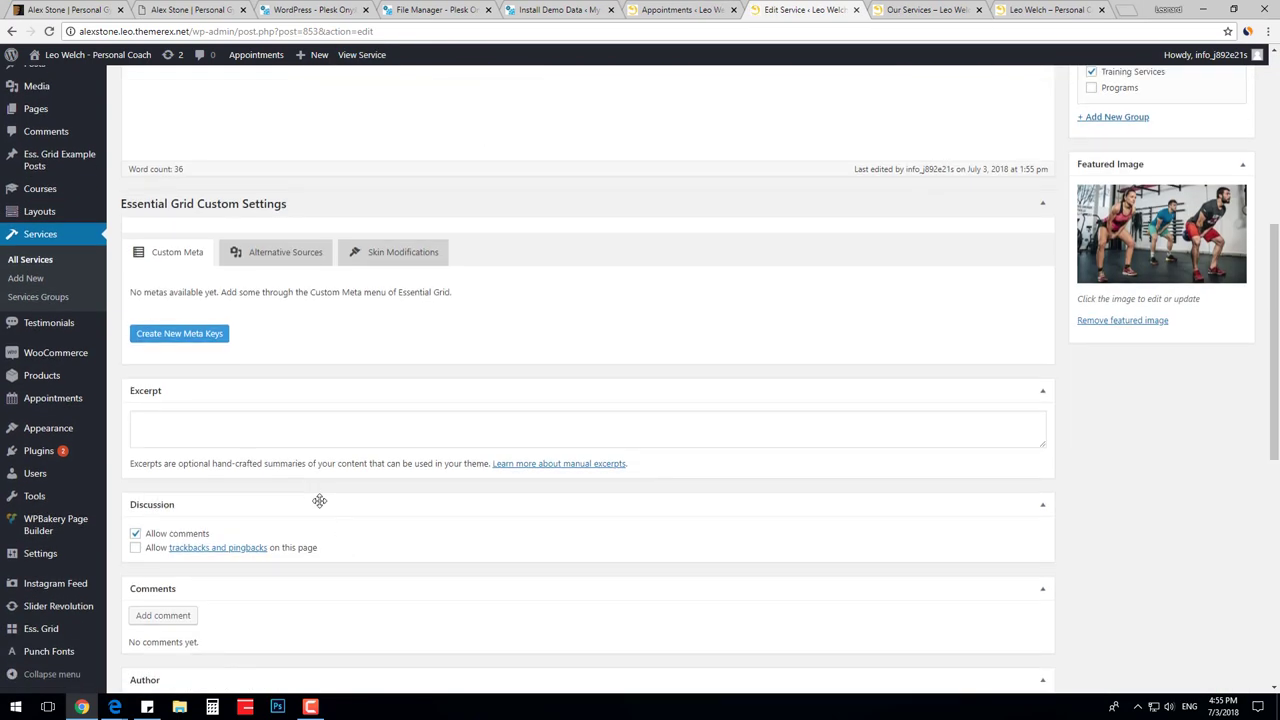
click(300, 432)
key(ctrl+v)
scroll(770, 410, up, 8)
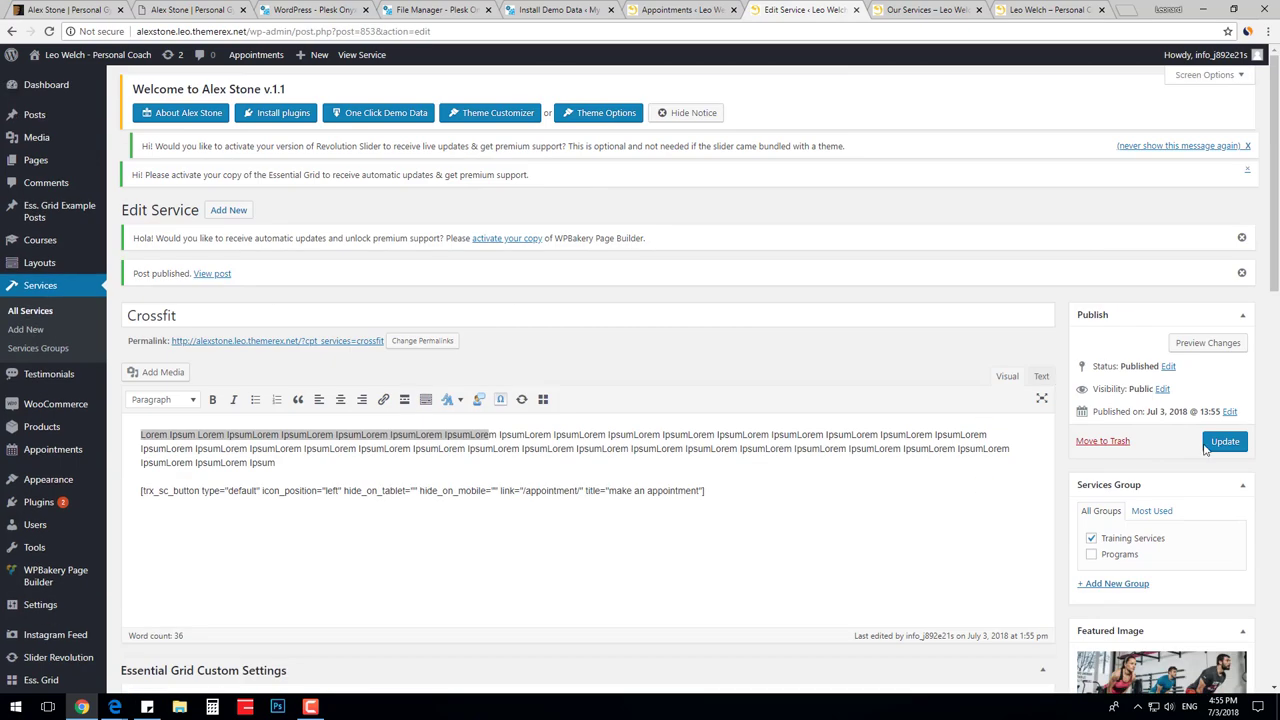
click(1225, 439)
Check the Crossfit card on the live Our Services page, then load the homepage via the logo.
click(915, 9)
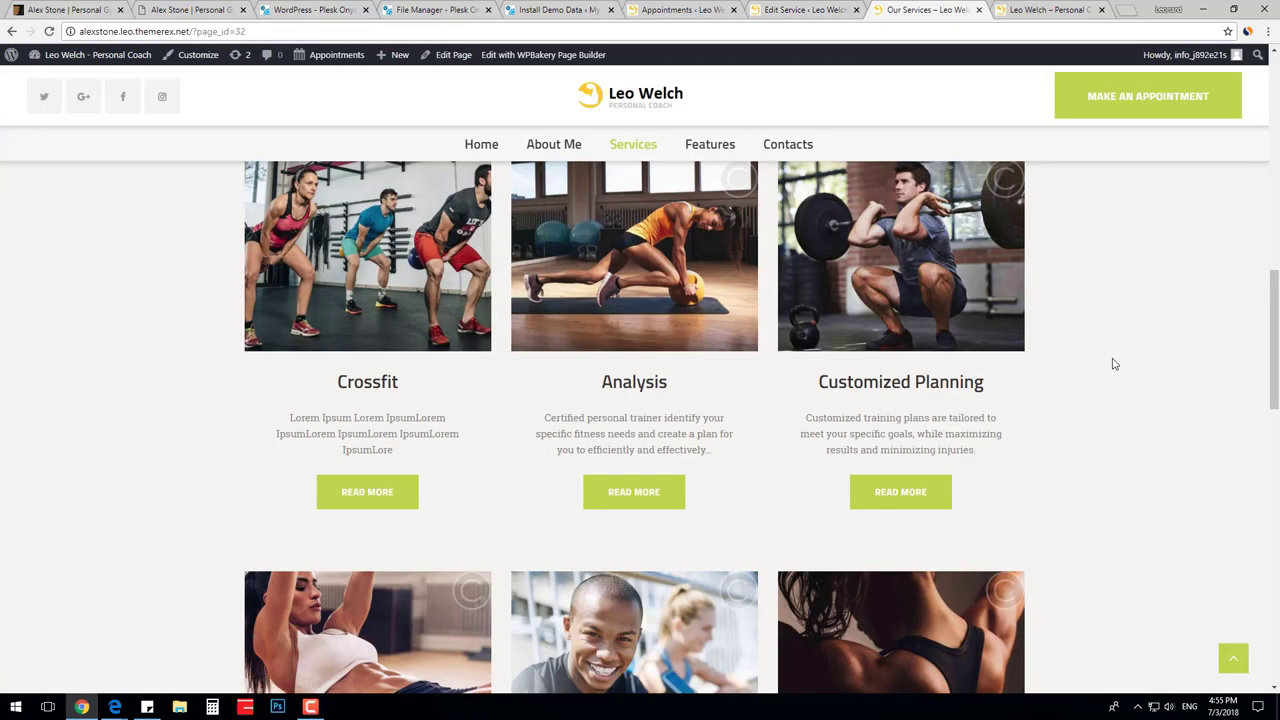
scroll(1114, 367, up, 3)
scroll(1112, 367, up, 2)
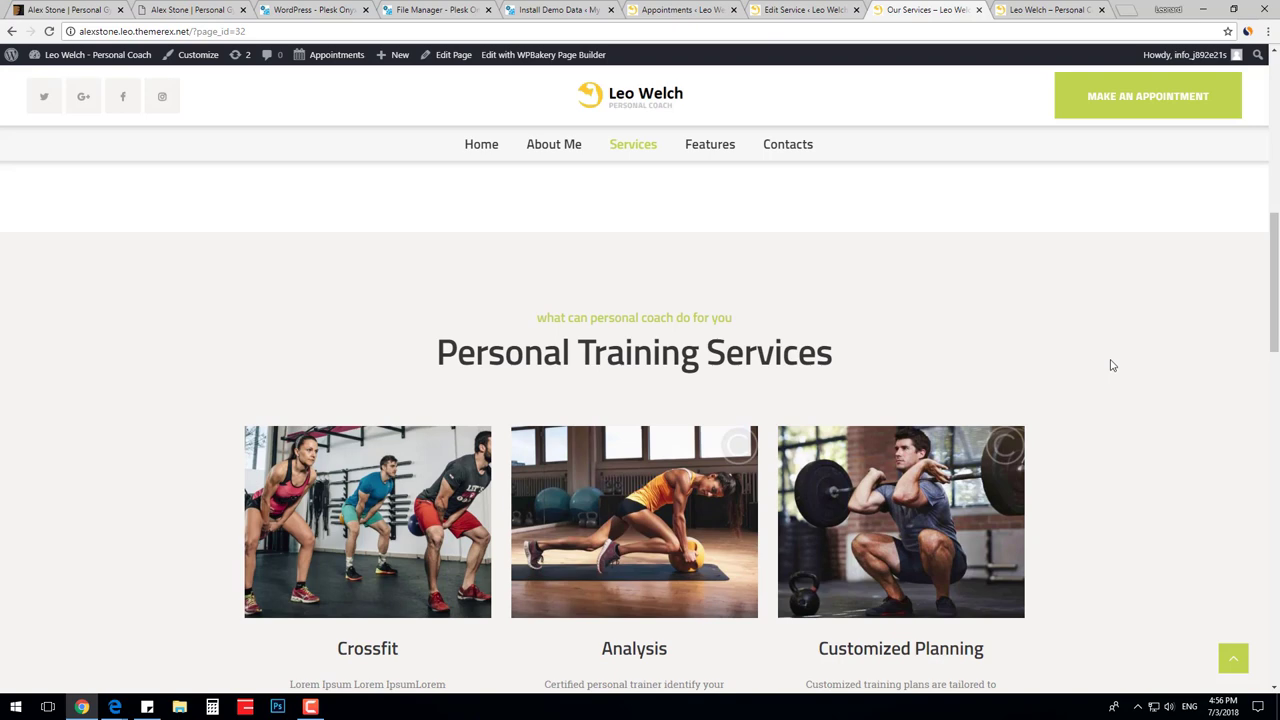
scroll(1098, 362, up, 5)
scroll(1098, 362, up, 5)
click(630, 113)
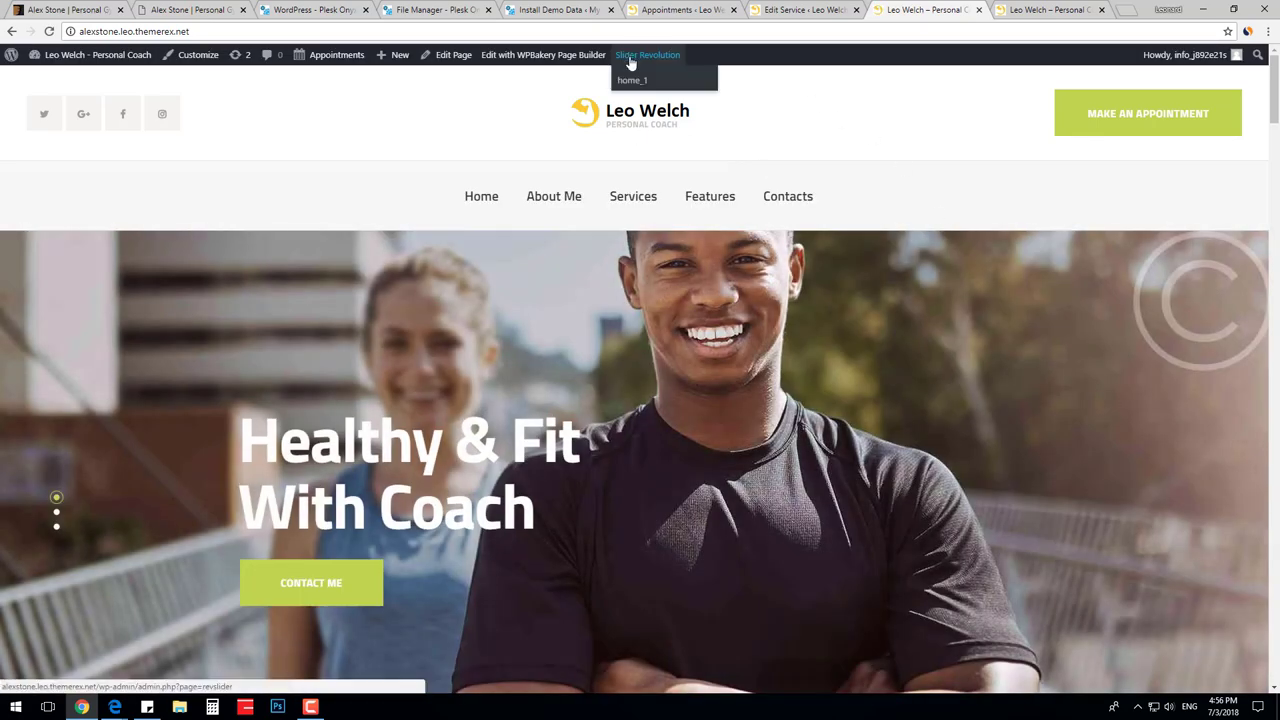
click(630, 82)
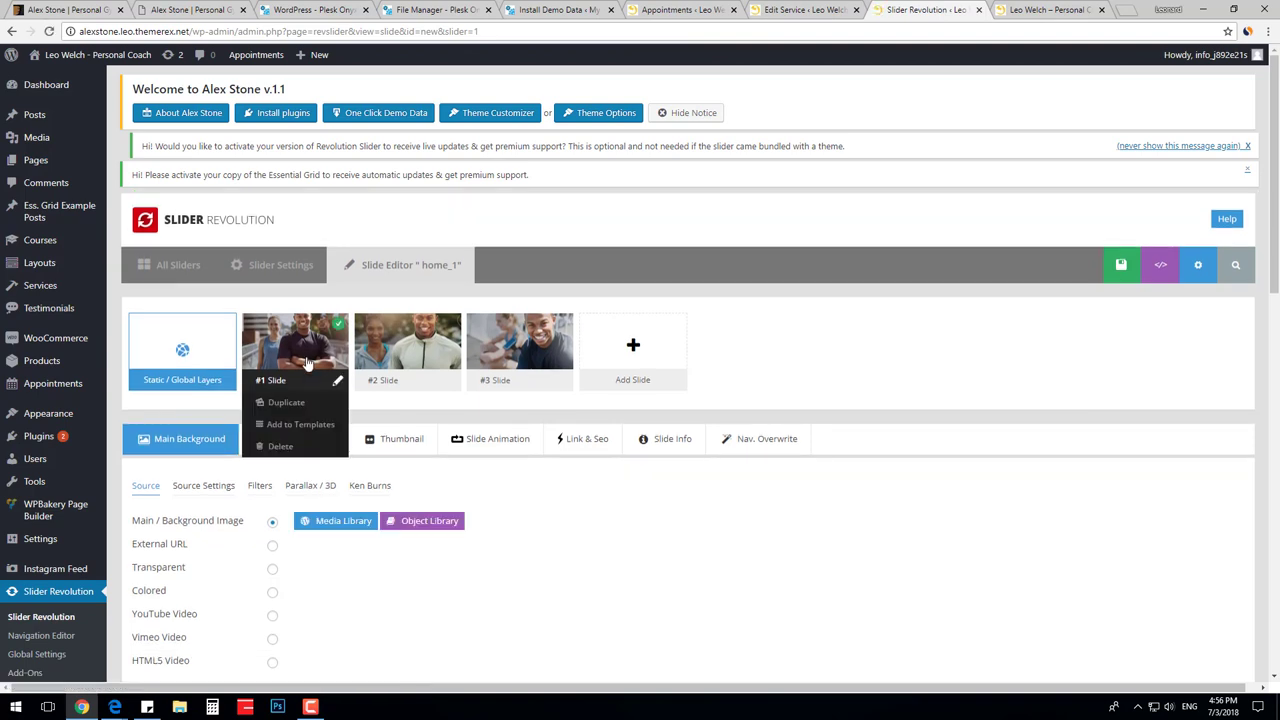
mouse_move(295, 350)
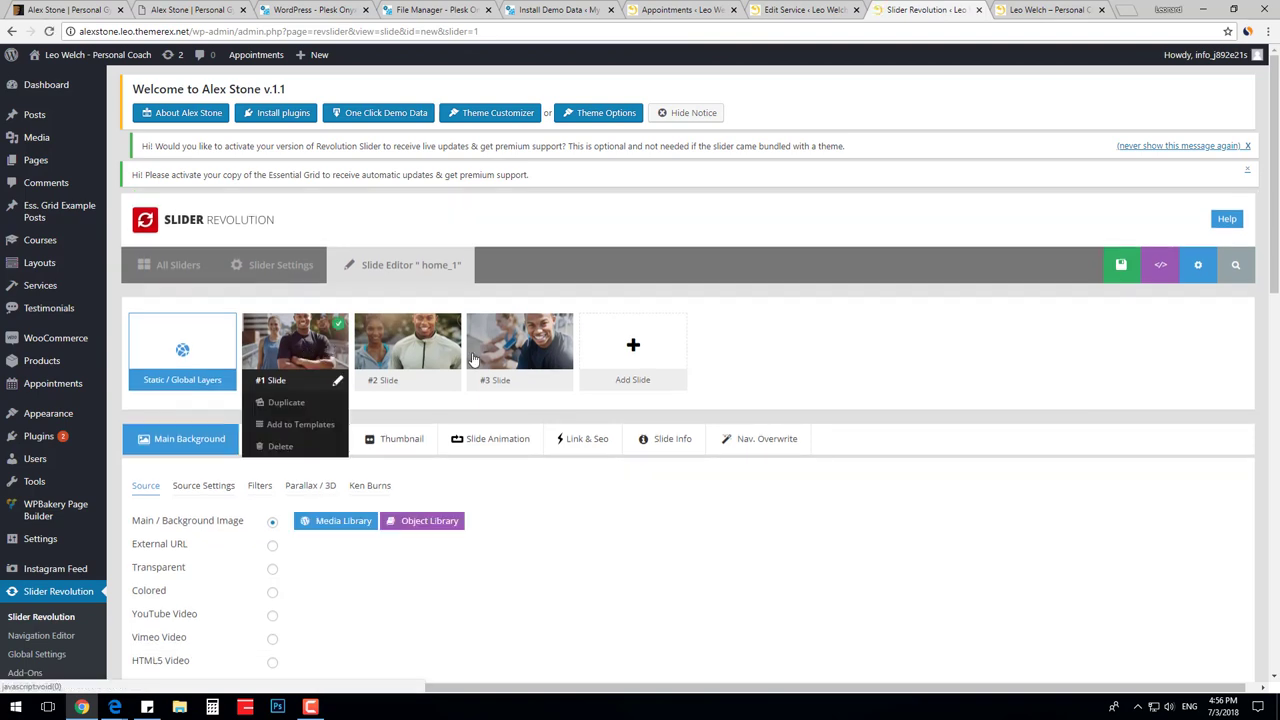
scroll(717, 292, down, 5)
scroll(717, 292, down, 3)
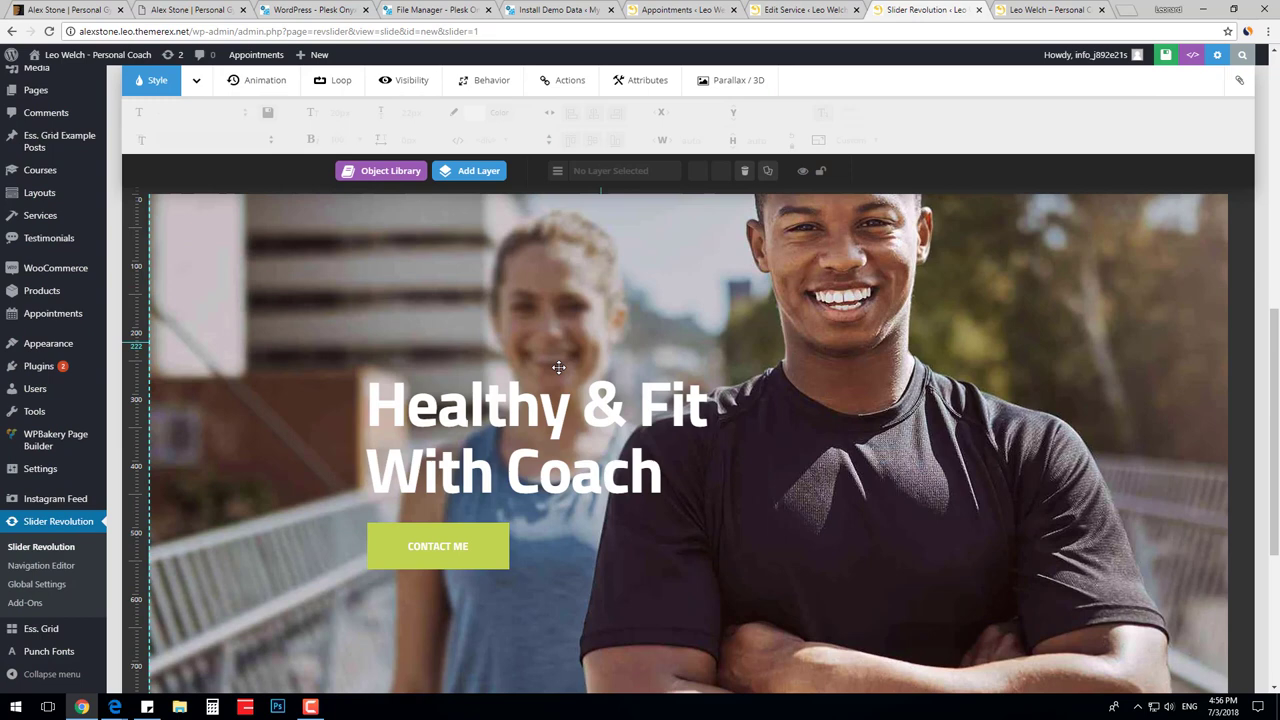
double_click(560, 400)
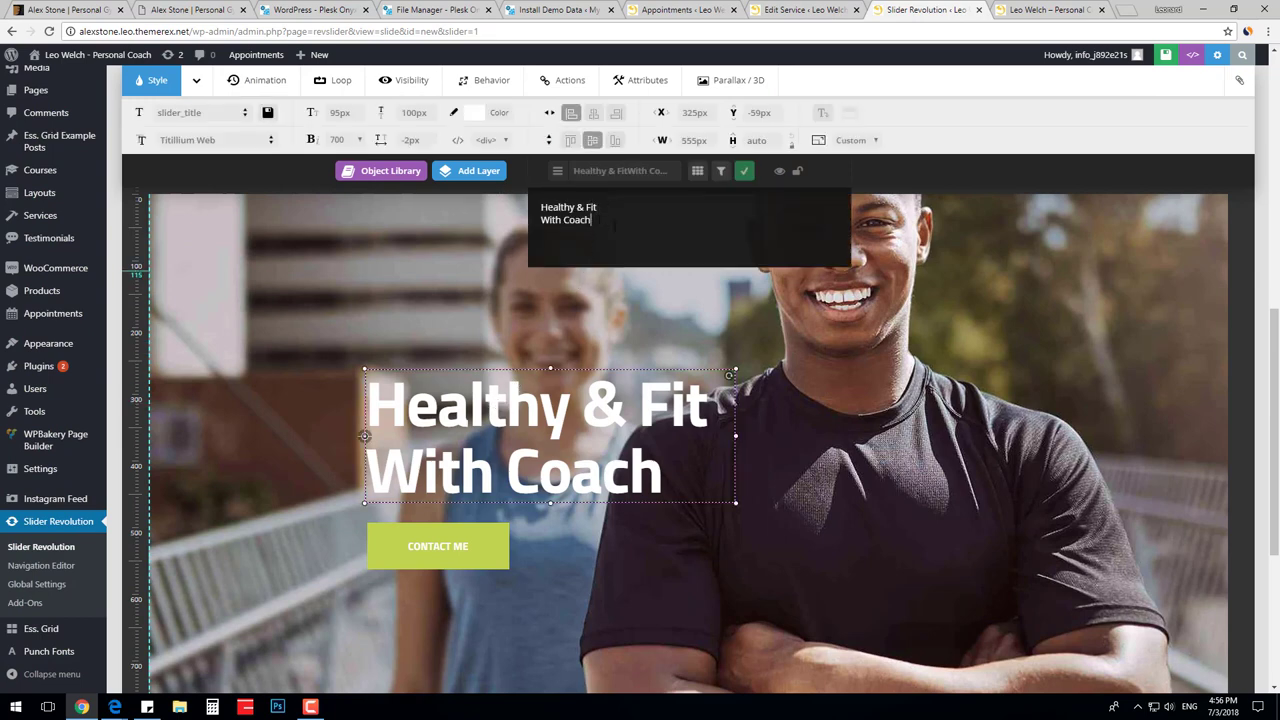
text(Leo W)
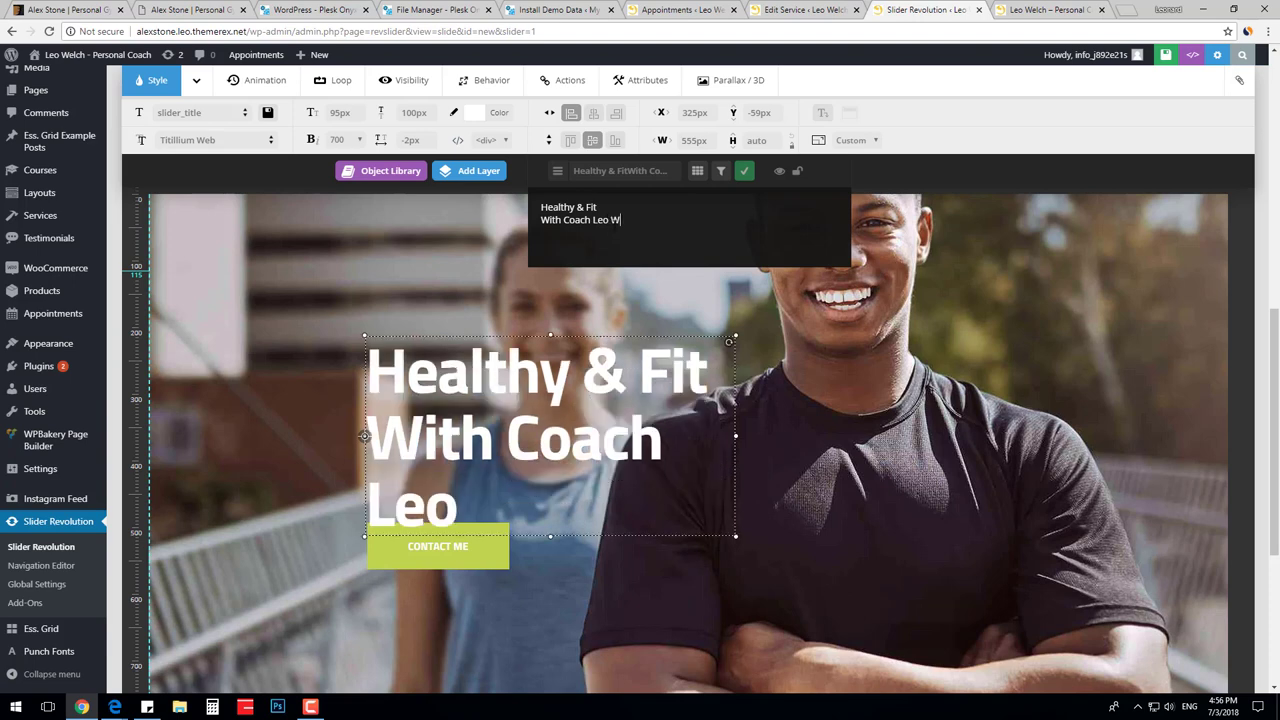
text(elch)
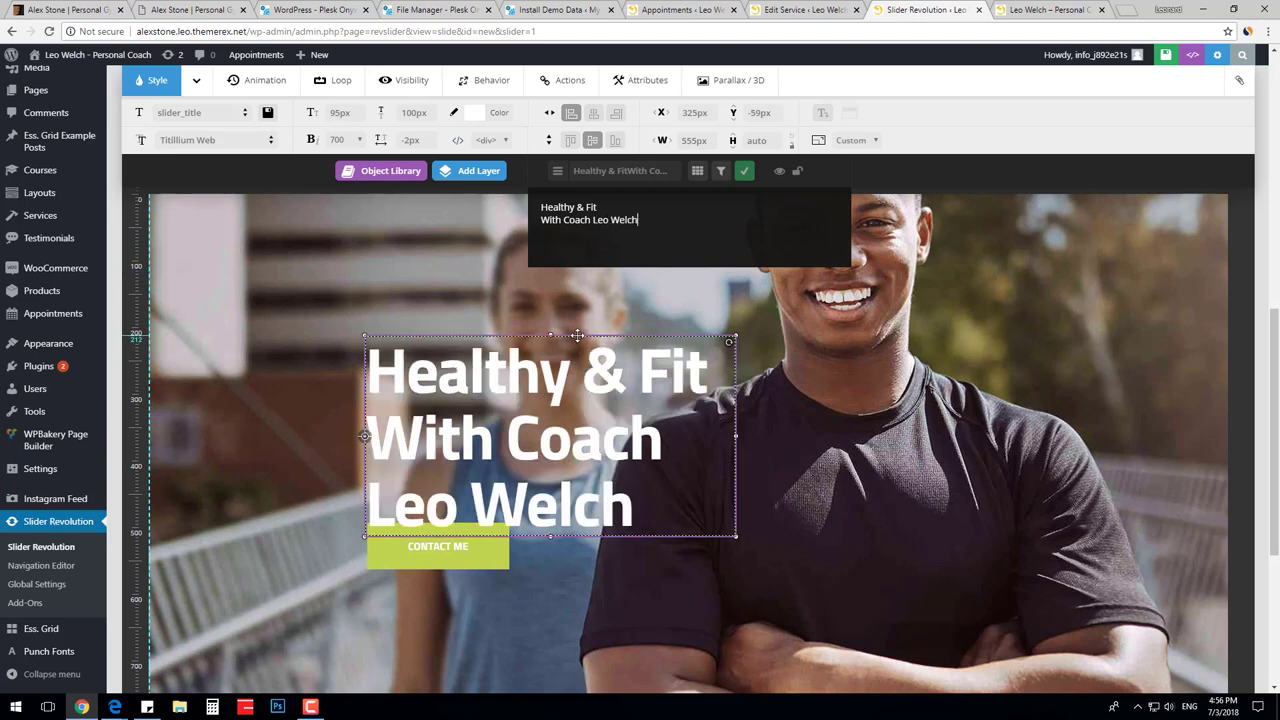
drag(576, 338, 558, 318)
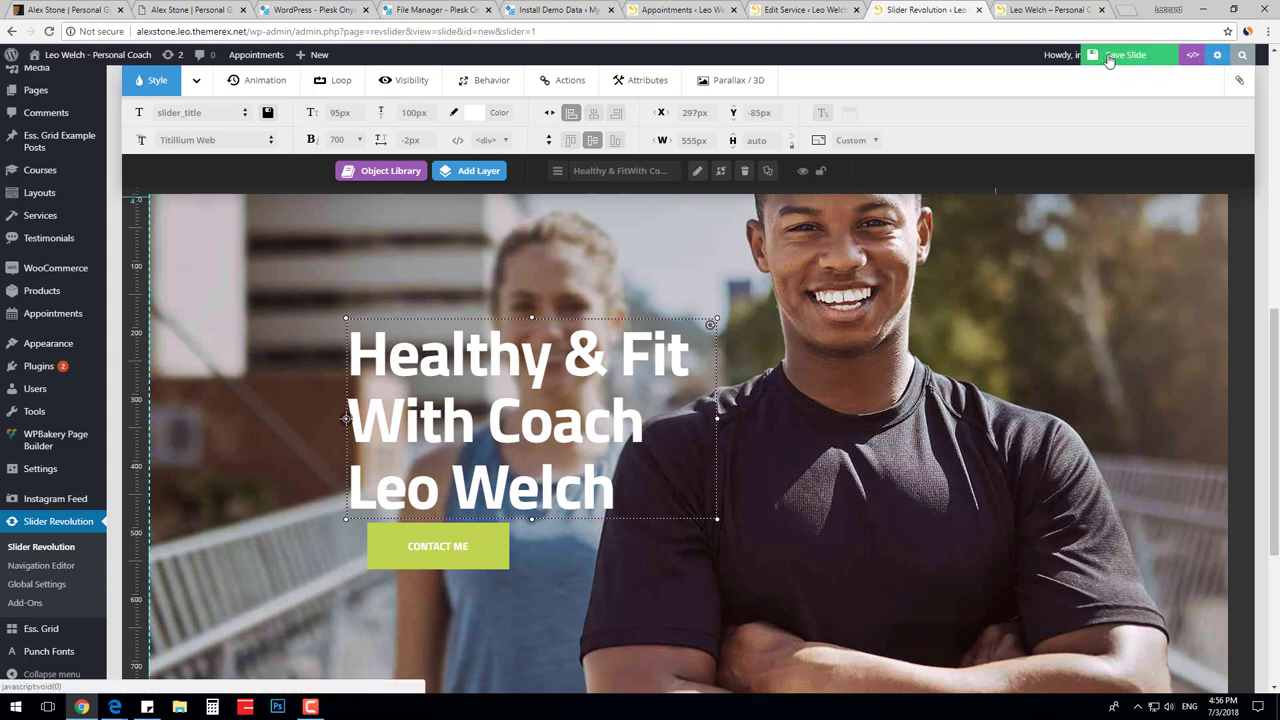
click(1093, 54)
Switch to the Leo Welch live homepage to check the 'Healthy & Fit With Coach Leo Welch' headline.
click(1040, 9)
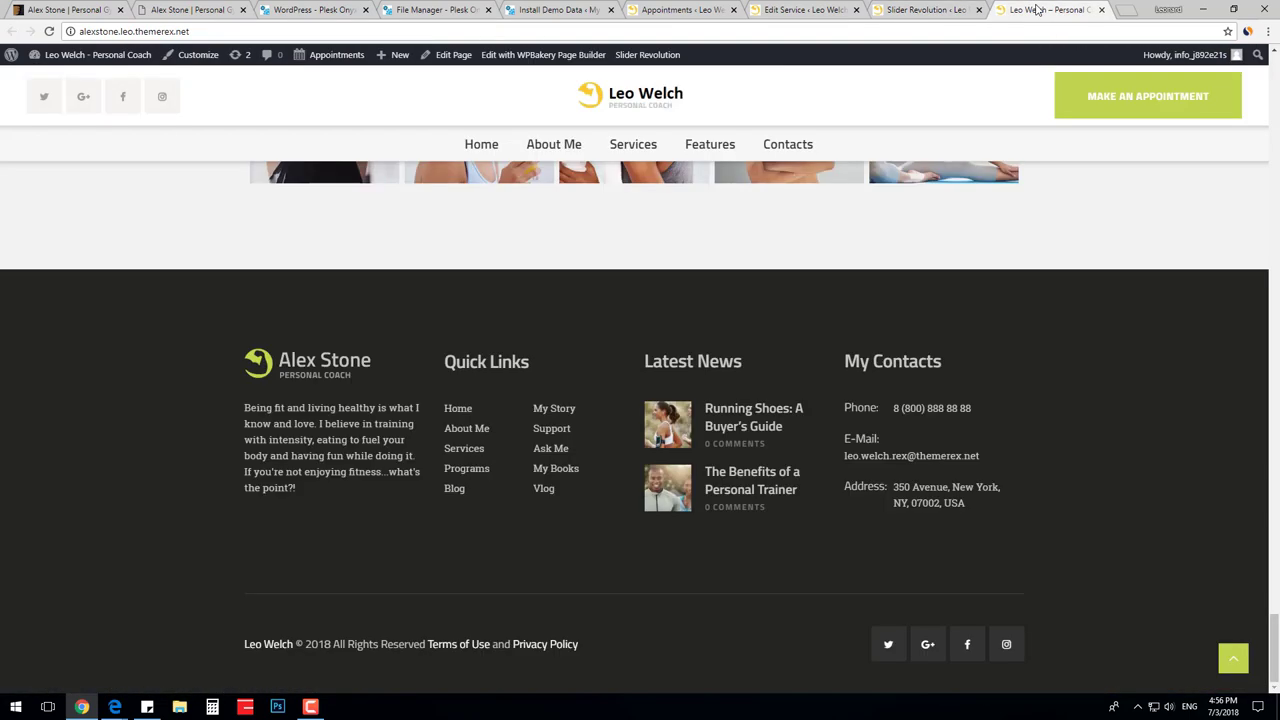
scroll(356, 303, up, 15)
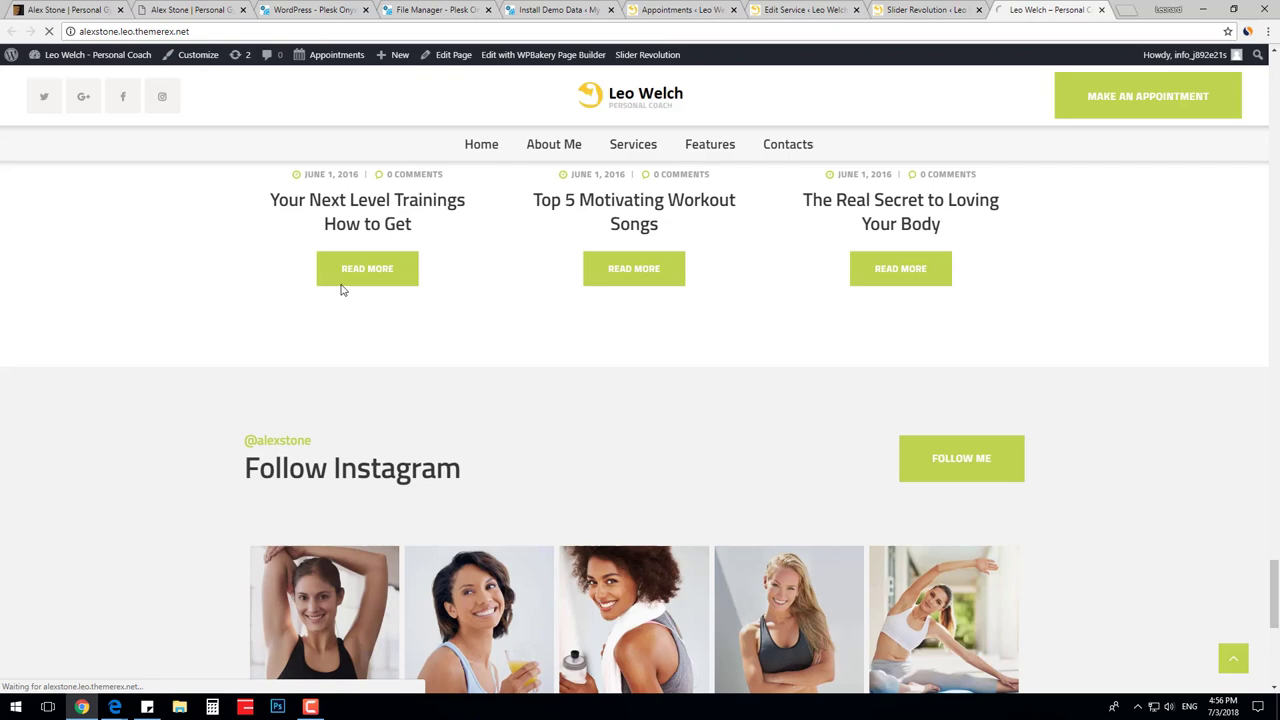